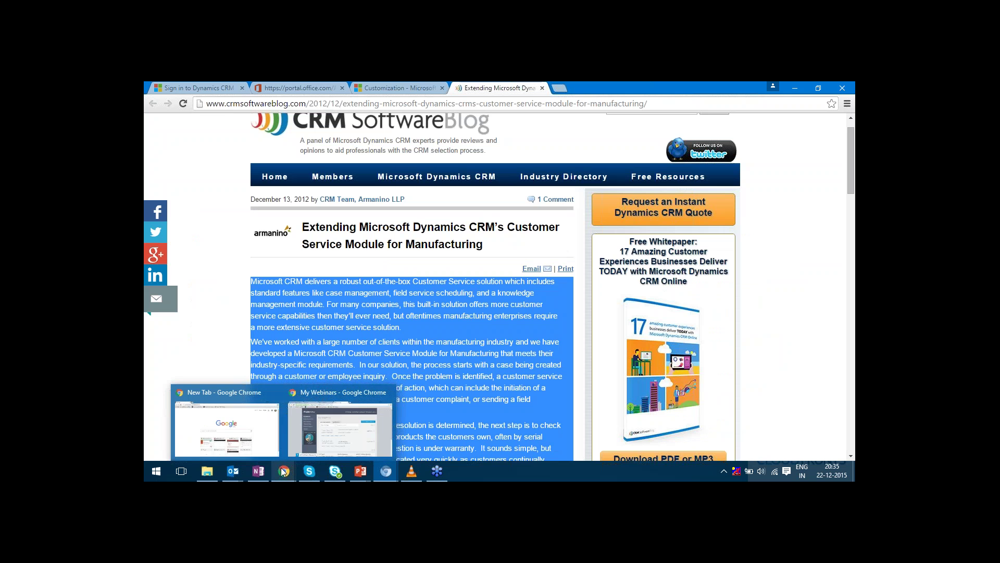
# - Switch to OneNote and find the engagement hub link on the USD DEMO LIST page in New Section 2
pyautogui.click(260, 478)
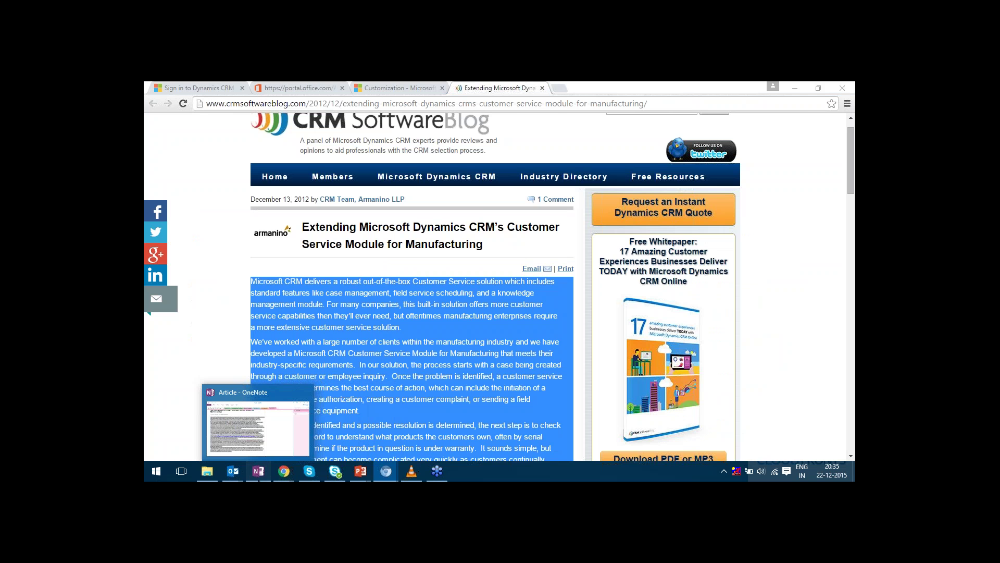
pyautogui.click(428, 128)
pyautogui.click(494, 129)
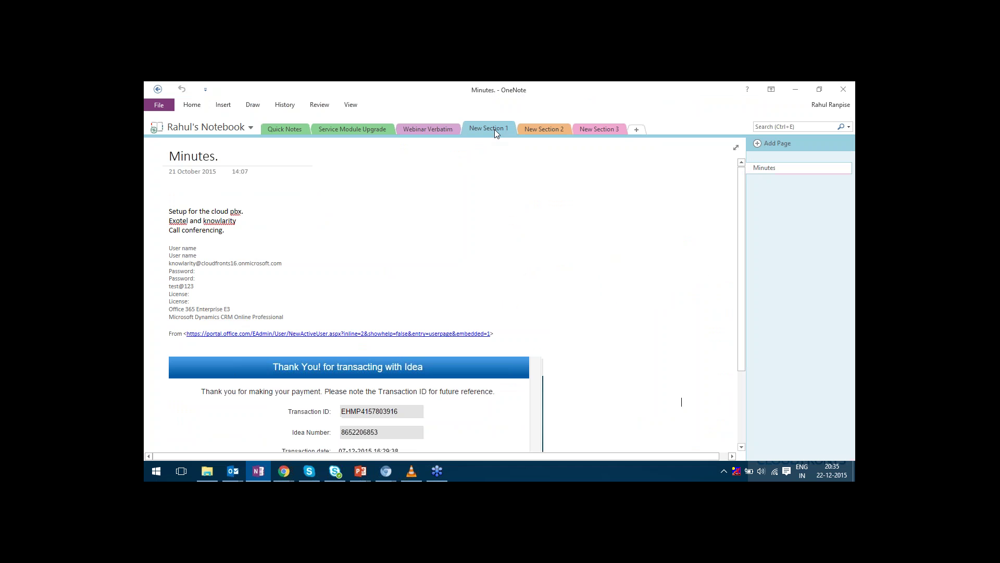
pyautogui.click(554, 130)
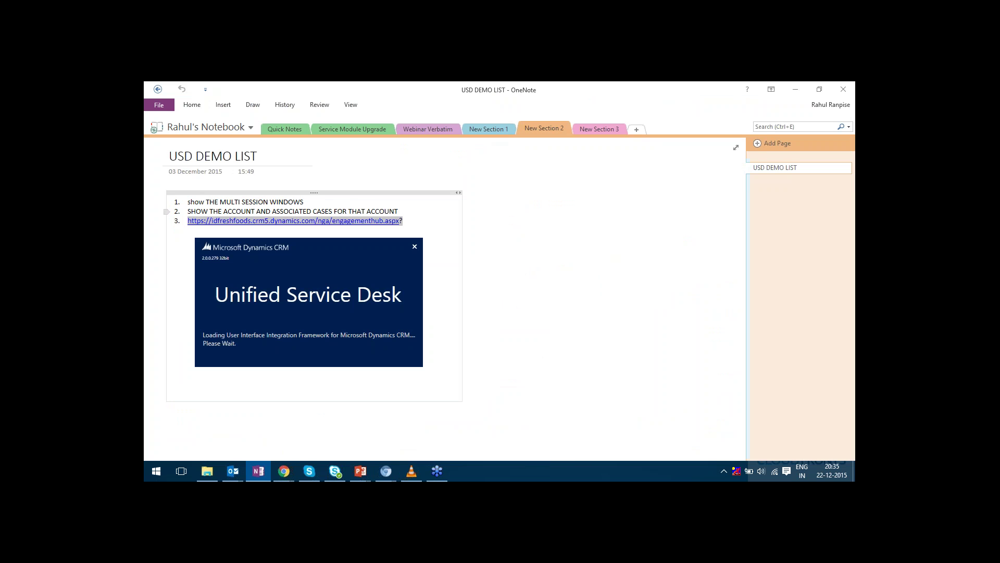
pyautogui.hotkey('alt', 'Tab')
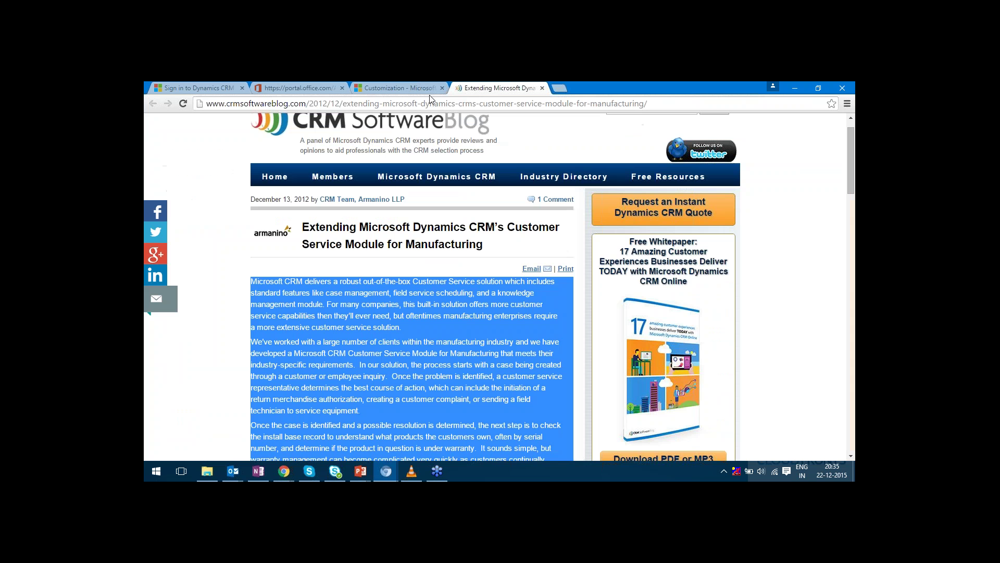
pyautogui.click(561, 88)
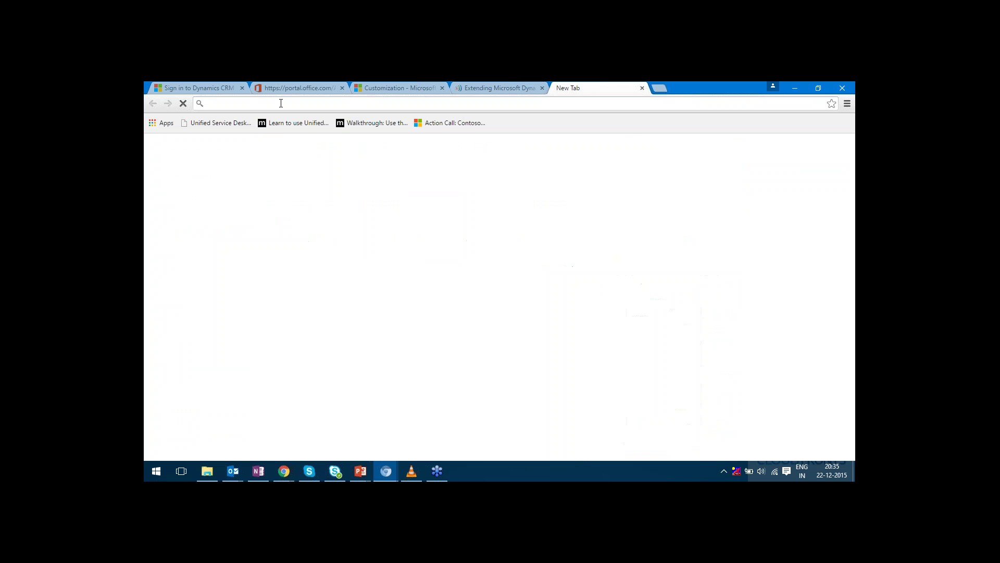
pyautogui.write('https://idfreshfoods.crm5.dynamics.com/nga/engagementhub.aspx?')
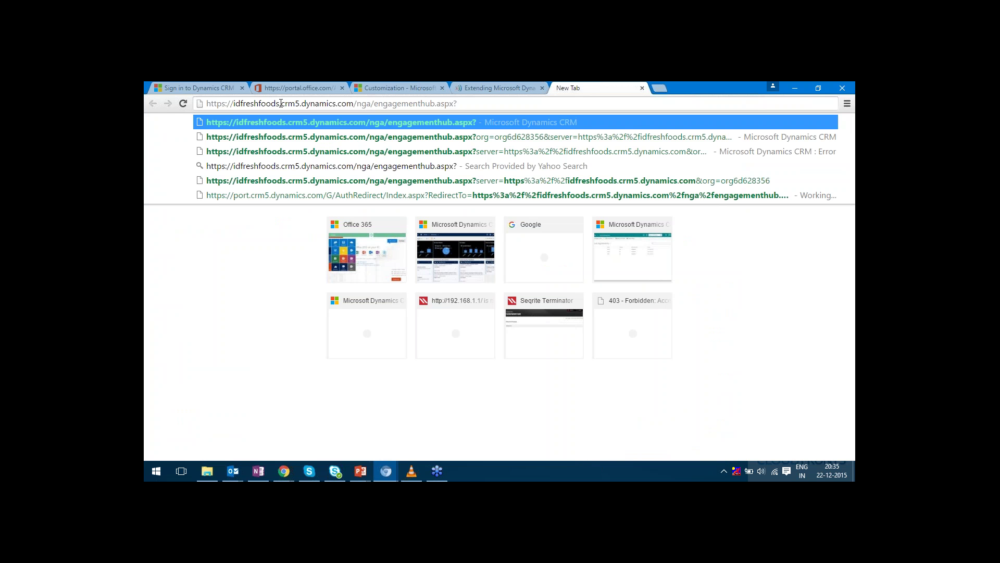
pyautogui.press('Return')
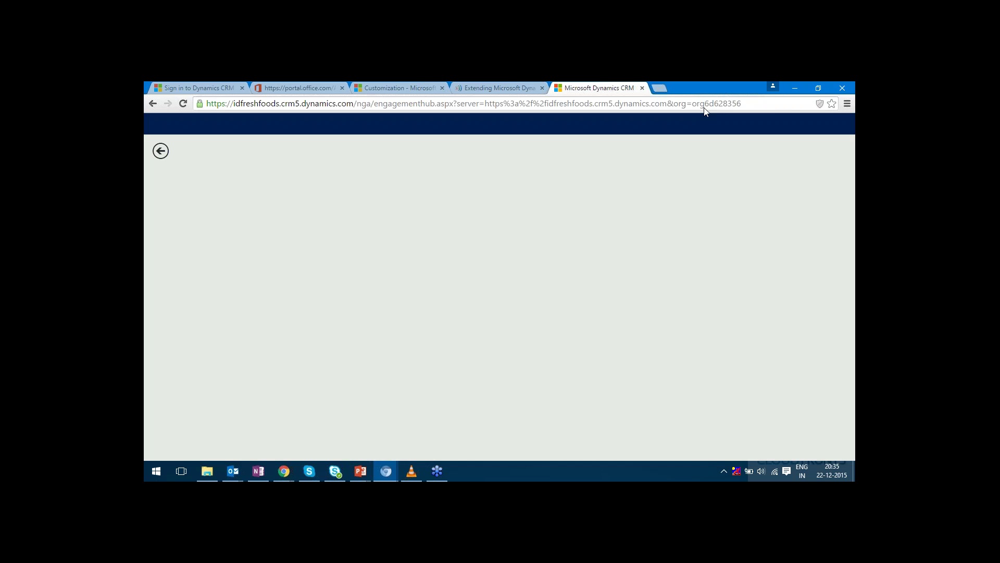
pyautogui.click(396, 88)
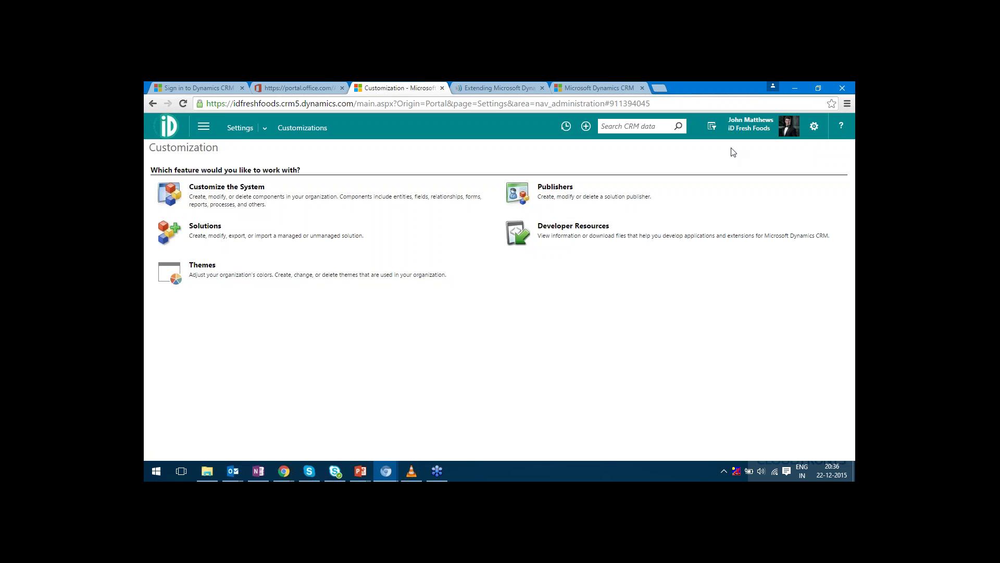
pyautogui.click(585, 90)
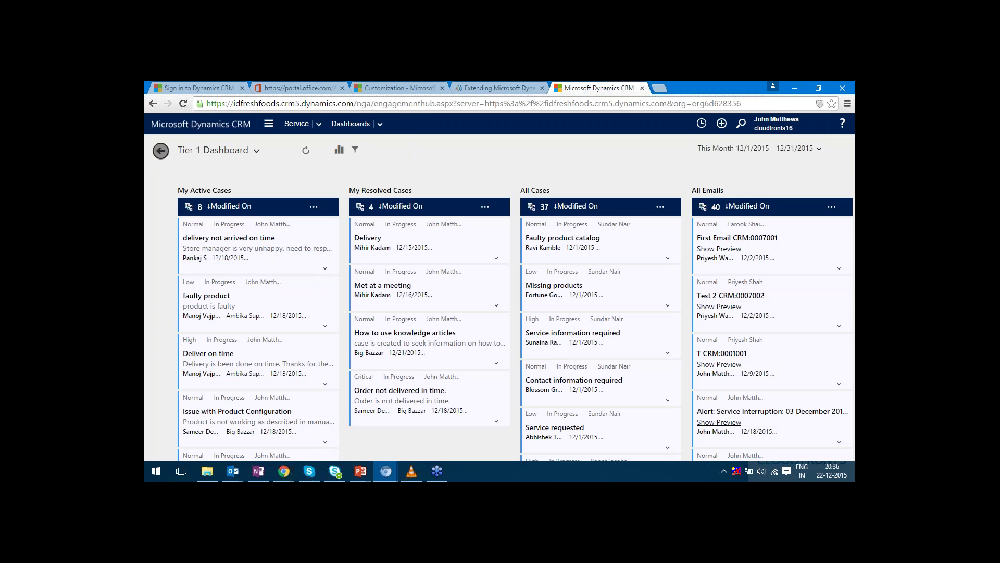
# - Look through the work areas available under Service, including My Work, Customers and Service
pyautogui.click(268, 129)
pyautogui.click(319, 125)
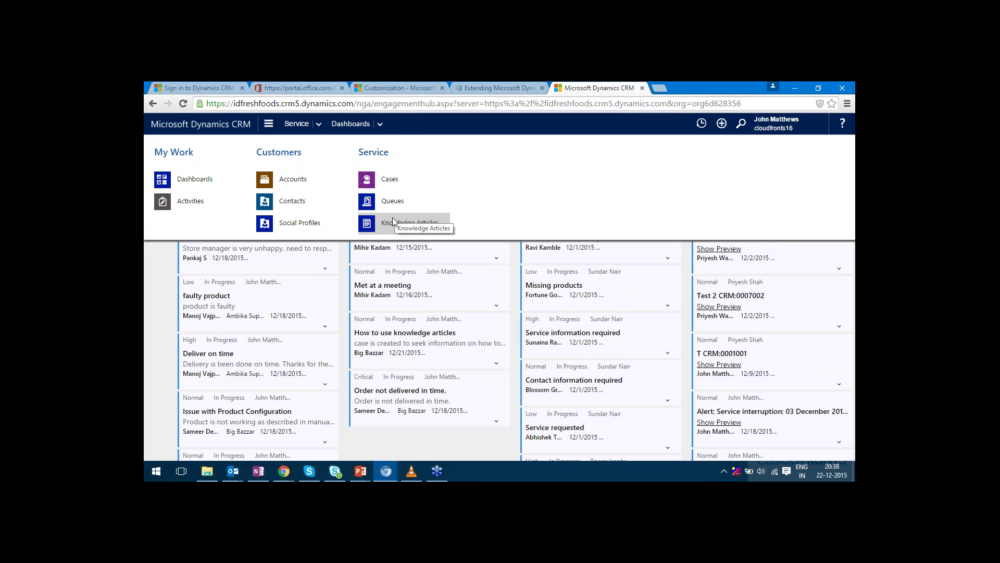
pyautogui.click(146, 283)
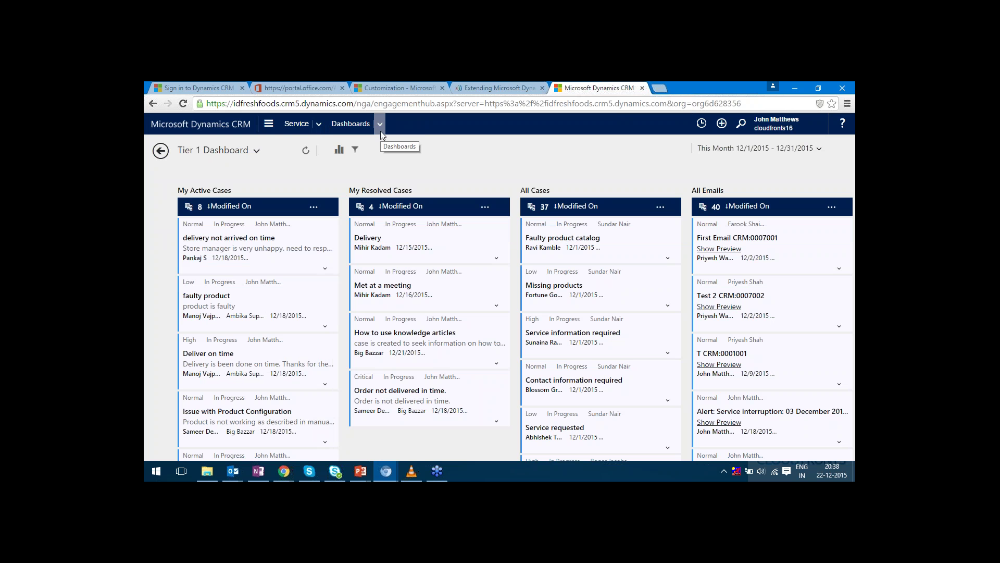
# - Review the list of available dashboards and keep Tier 1 Dashboard selected
pyautogui.click(257, 152)
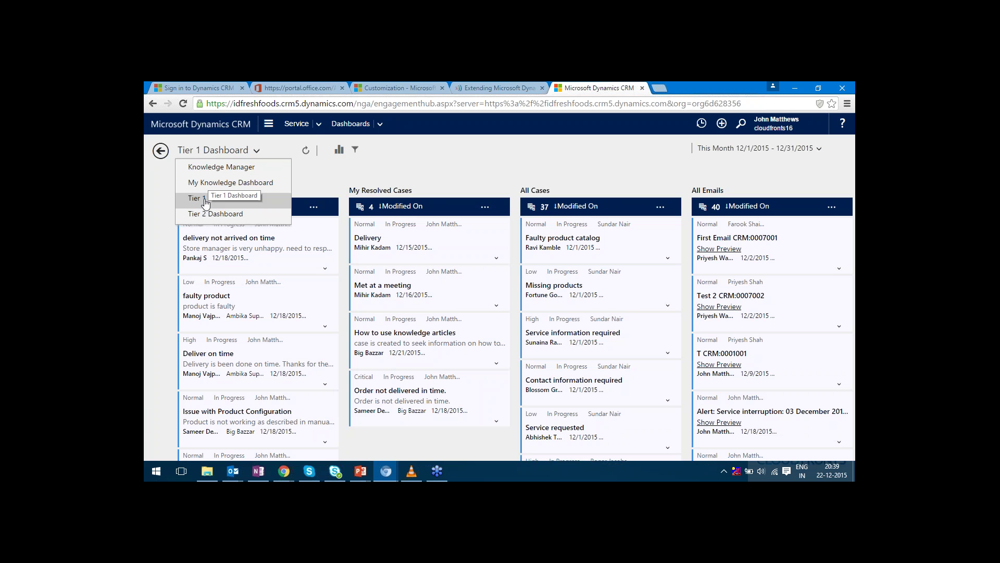
pyautogui.click(205, 204)
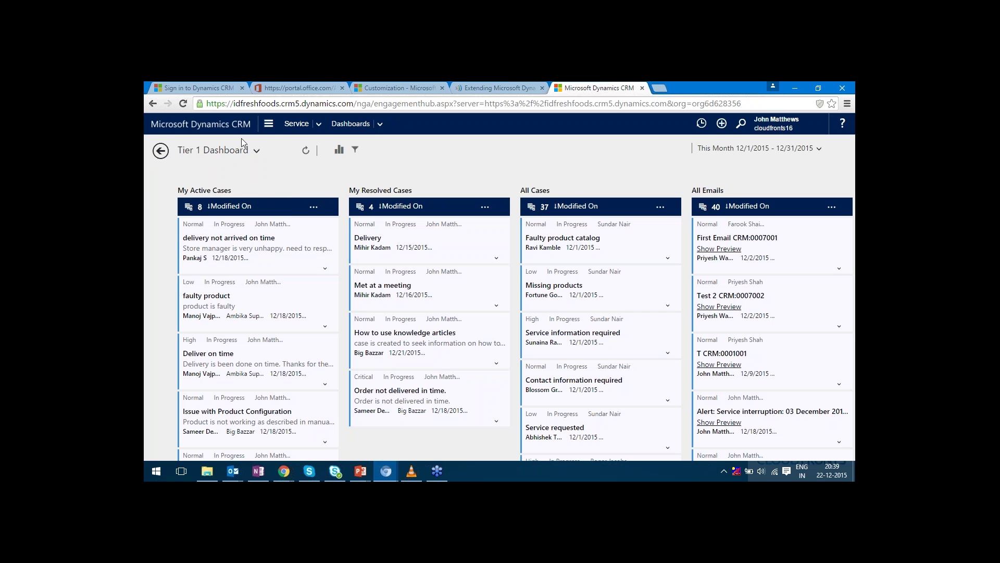
pyautogui.click(257, 154)
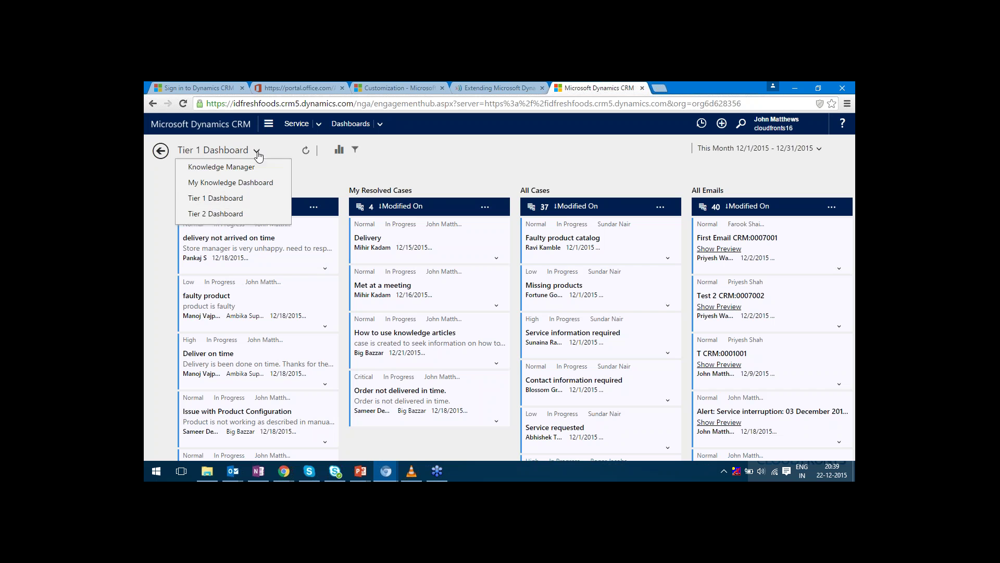
pyautogui.click(211, 201)
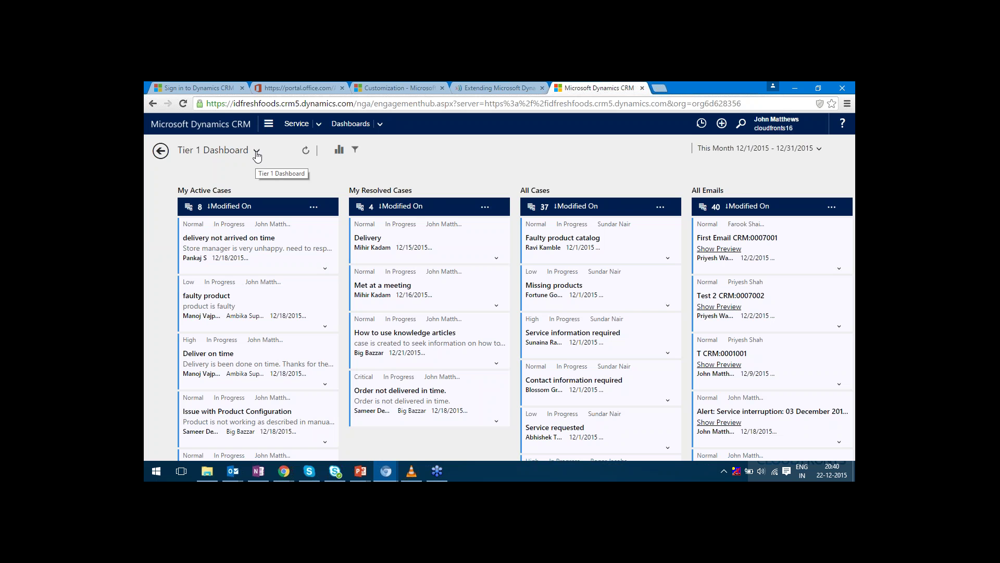
# - Display the charts on the Tier 1 Dashboard and review the available time frame options
pyautogui.click(340, 152)
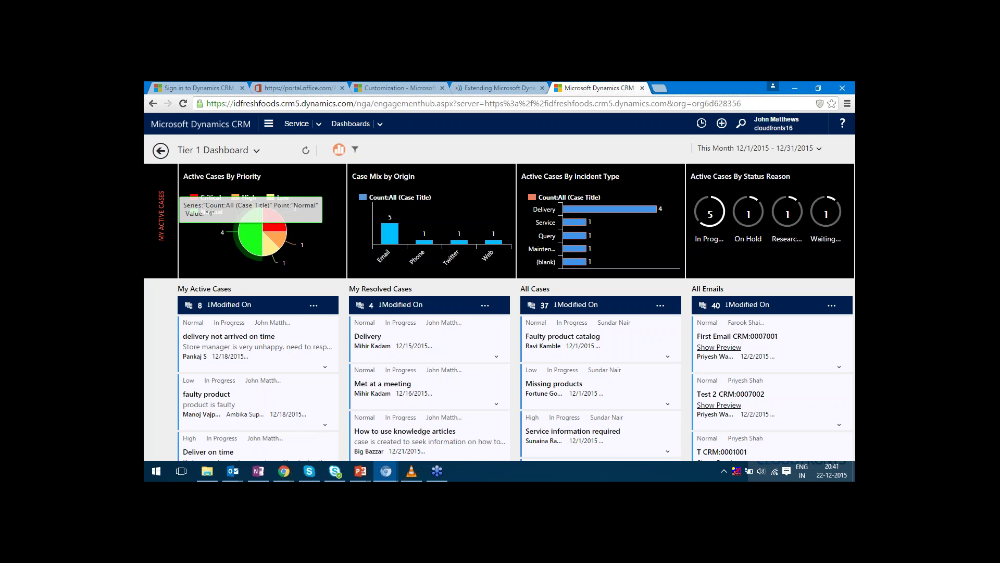
pyautogui.moveTo(307, 260)
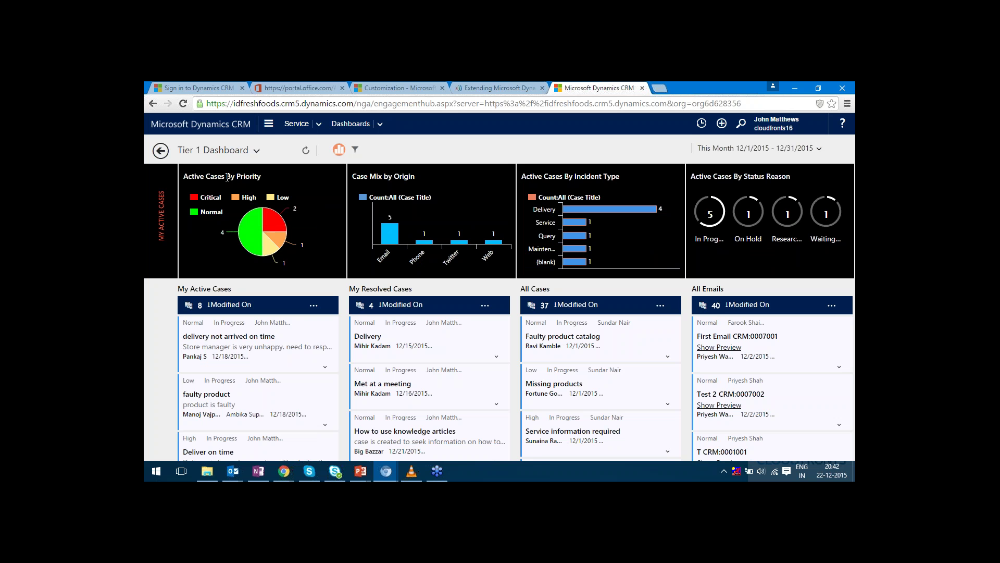
pyautogui.click(818, 151)
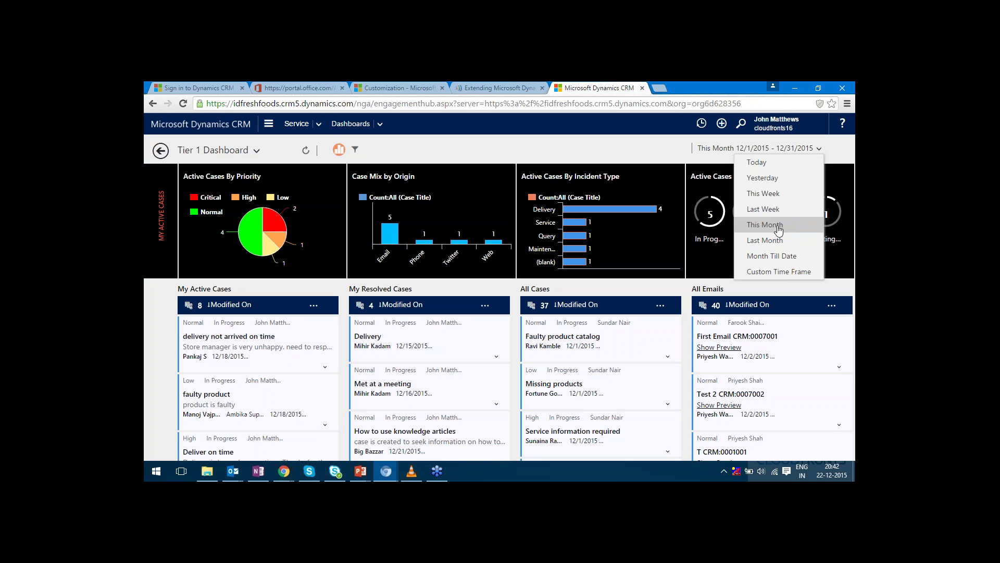
pyautogui.click(654, 143)
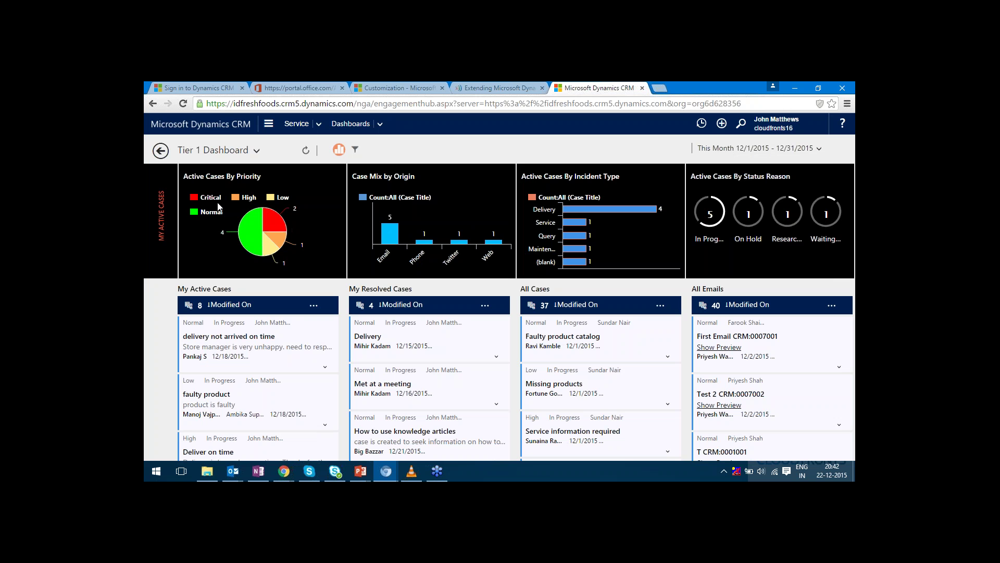
# - Filter the dashboard to Normal priority through the Active Cases By Priority chart, review the case streams, and clear the filter
pyautogui.moveTo(246, 236)
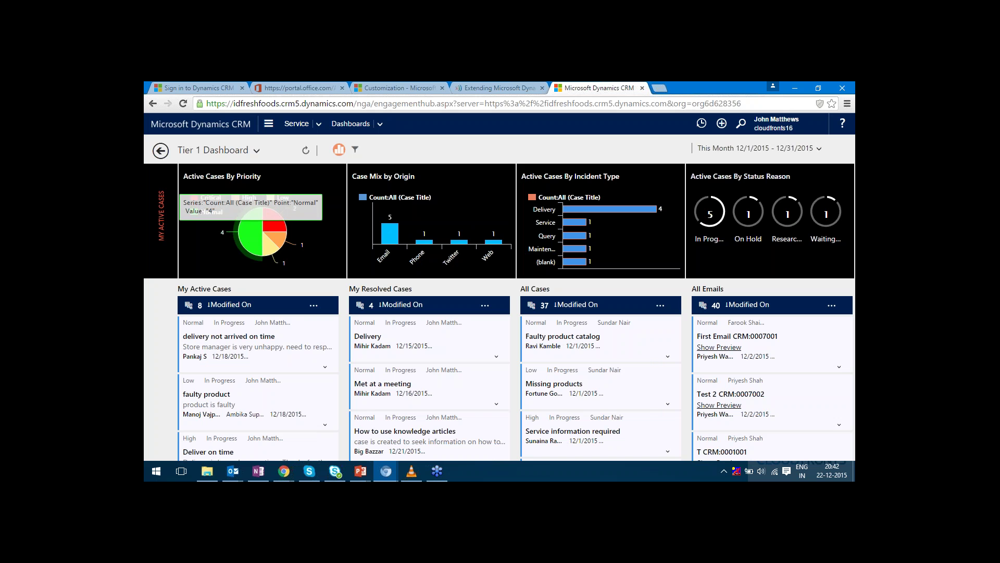
pyautogui.click(252, 237)
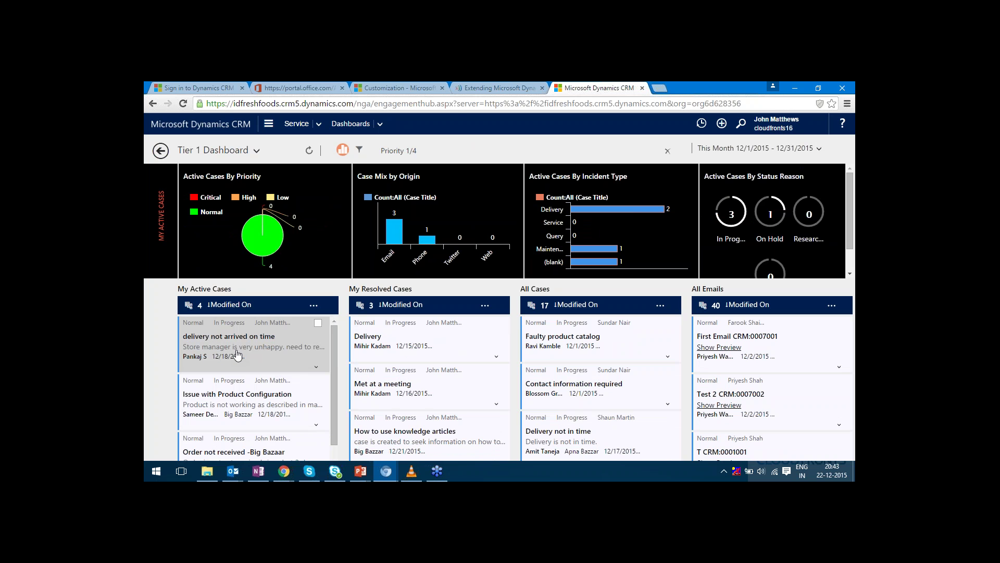
pyautogui.scroll(-1, 240, 355)
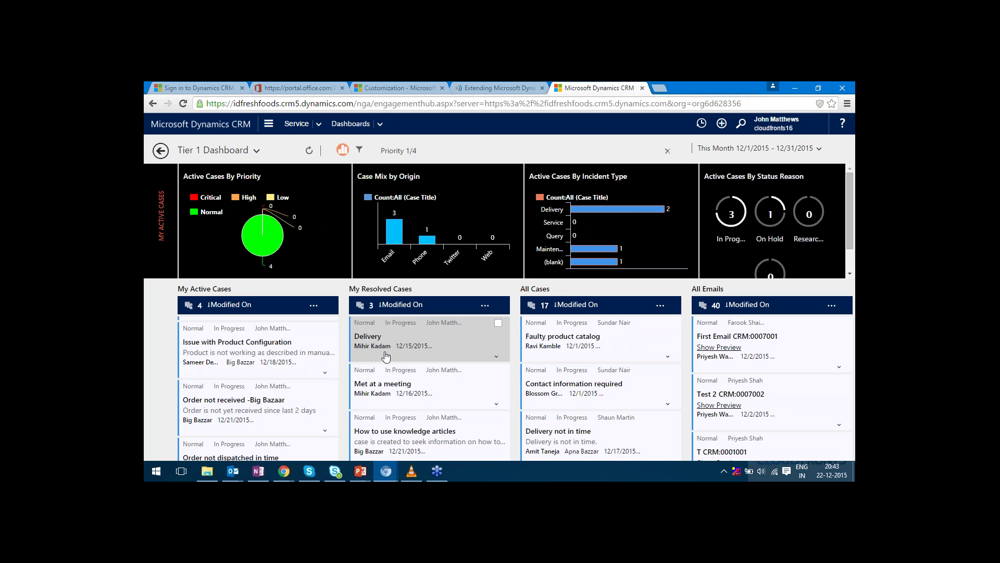
pyautogui.click(667, 152)
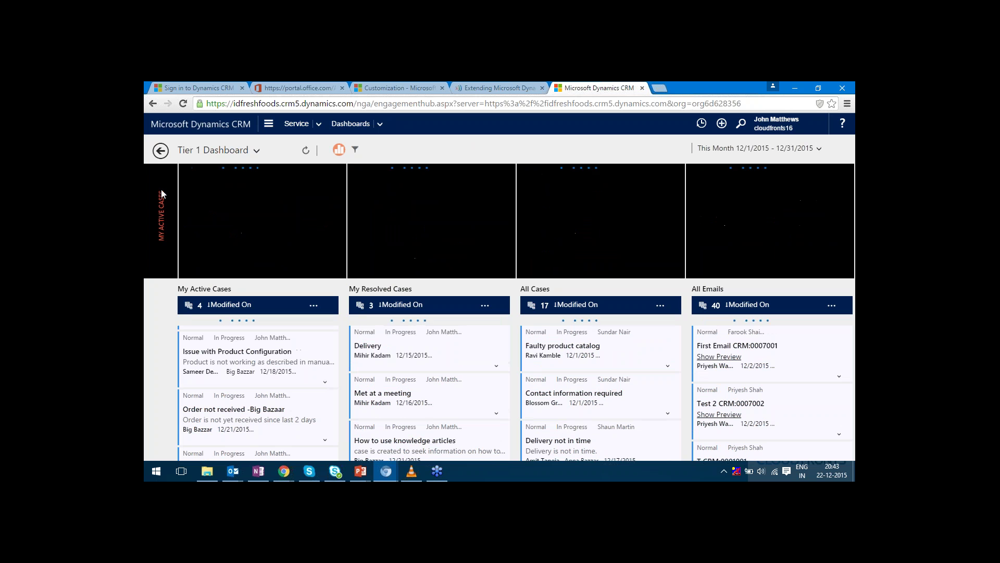
# - Filter the dashboard to Critical priority, examine the status, incident type and origin charts, and clear the filter
pyautogui.moveTo(277, 225)
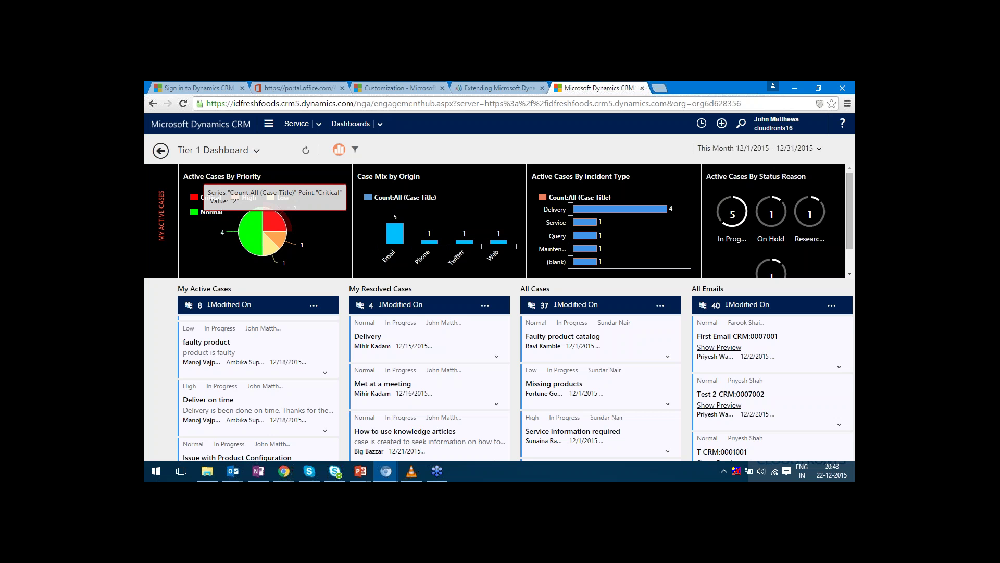
pyautogui.click(275, 222)
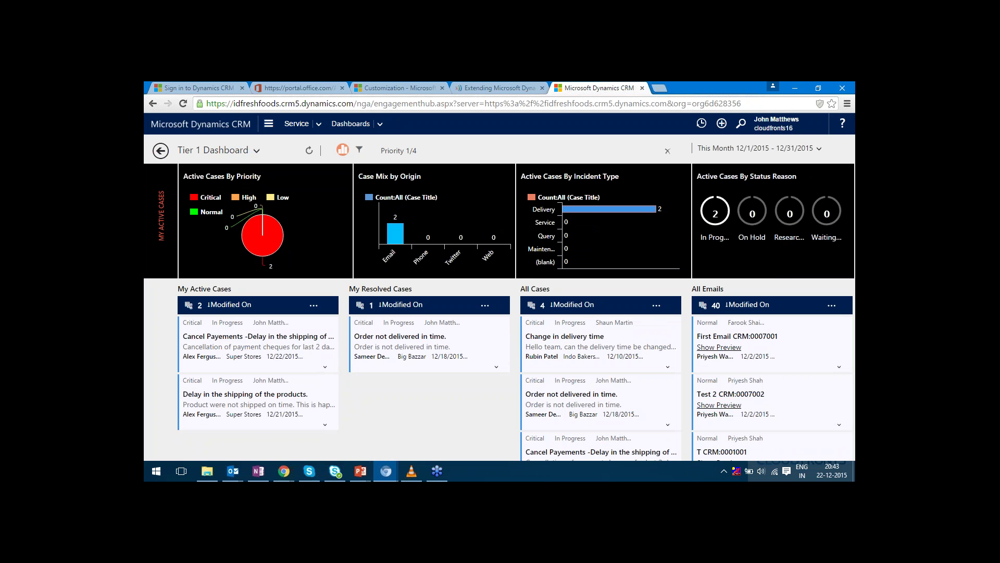
pyautogui.moveTo(709, 223)
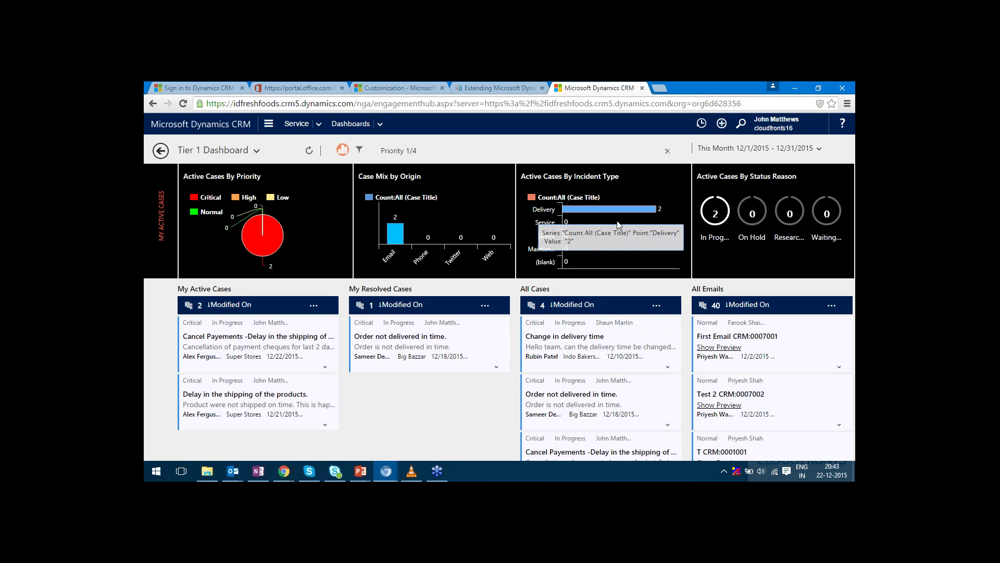
pyautogui.moveTo(396, 229)
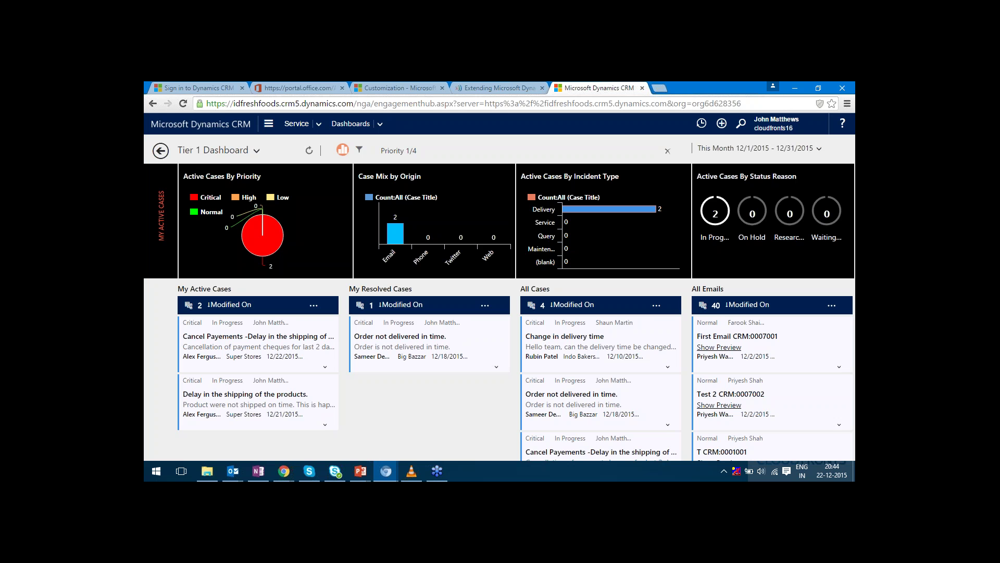
pyautogui.click(847, 123)
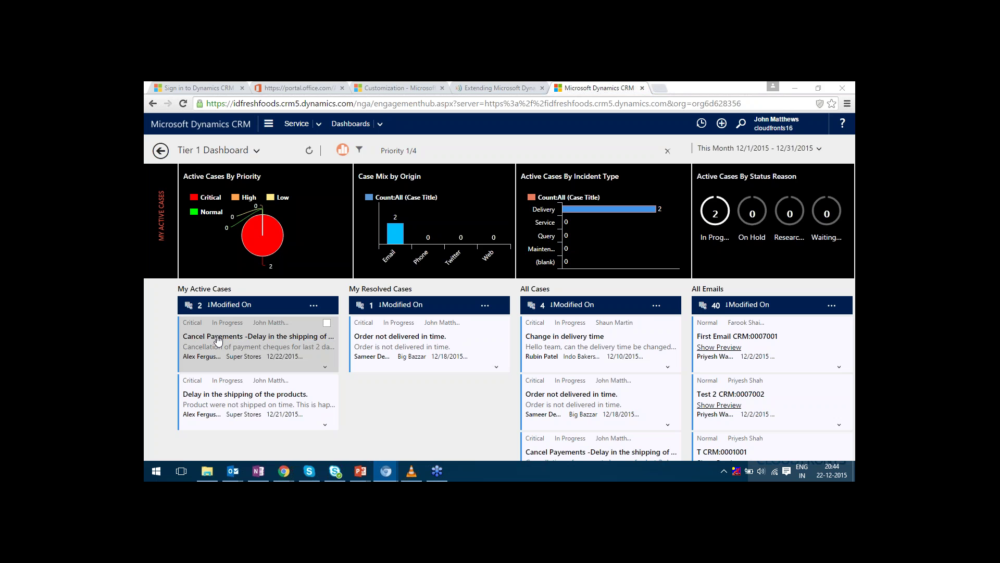
pyautogui.click(667, 151)
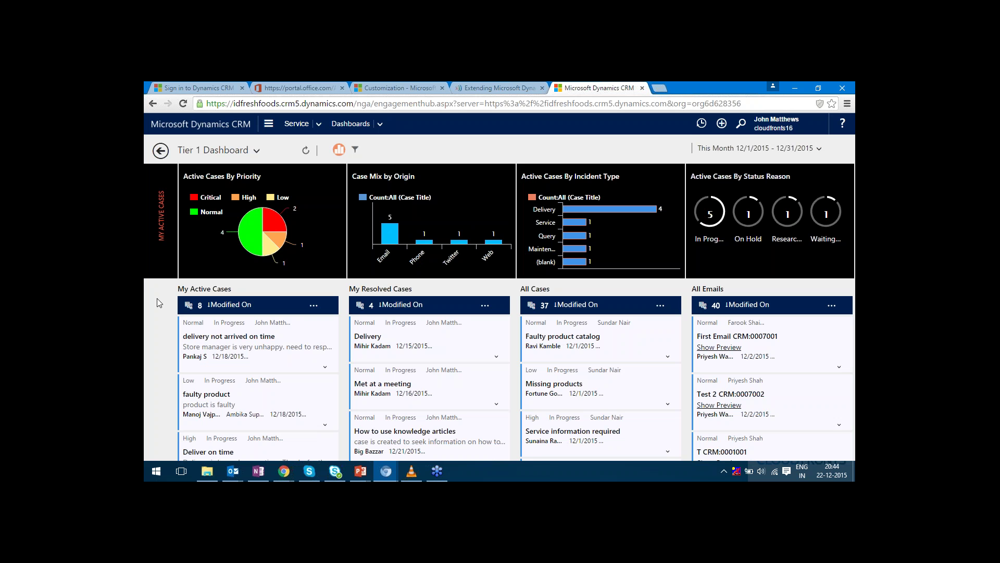
# - Reverse the sort order of the My Active Cases stream and set its sort field to Priority in full-screen view
pyautogui.click(234, 312)
pyautogui.click(208, 310)
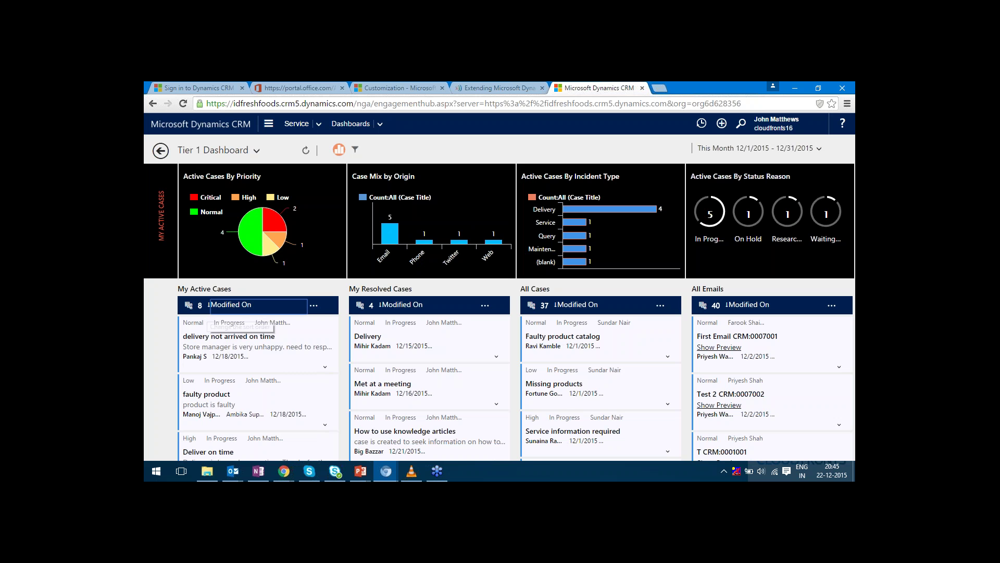
pyautogui.click(314, 307)
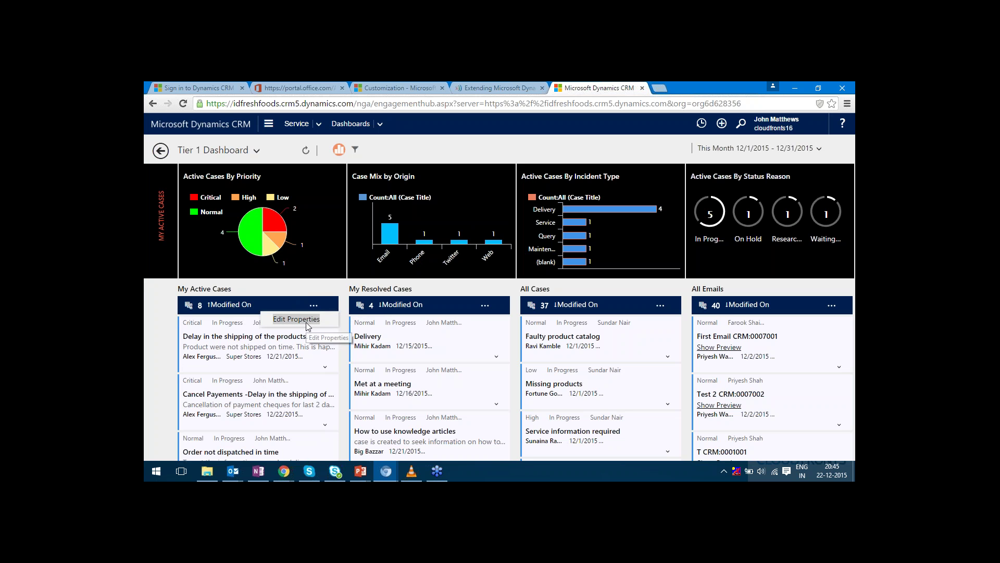
pyautogui.click(306, 322)
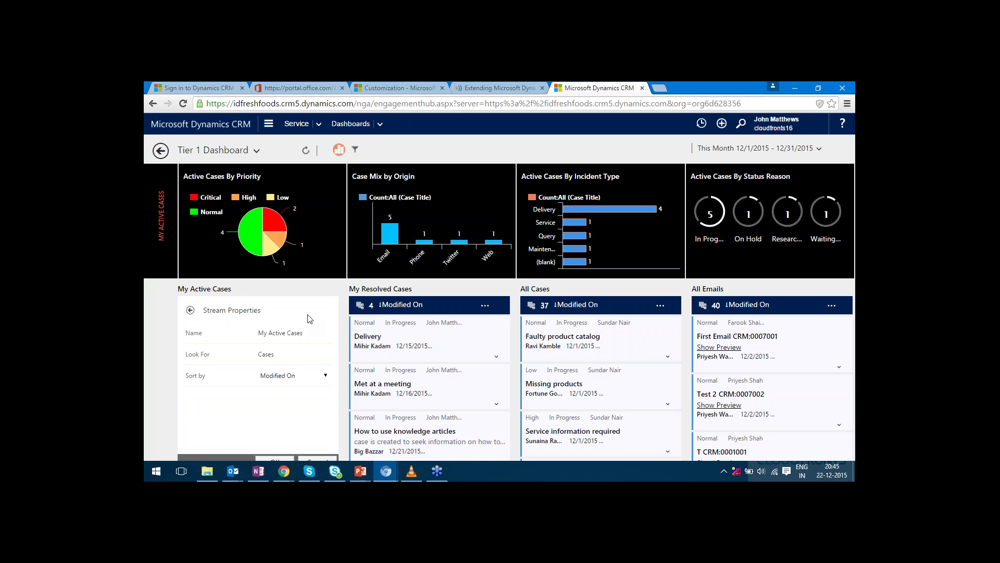
pyautogui.press('F11')
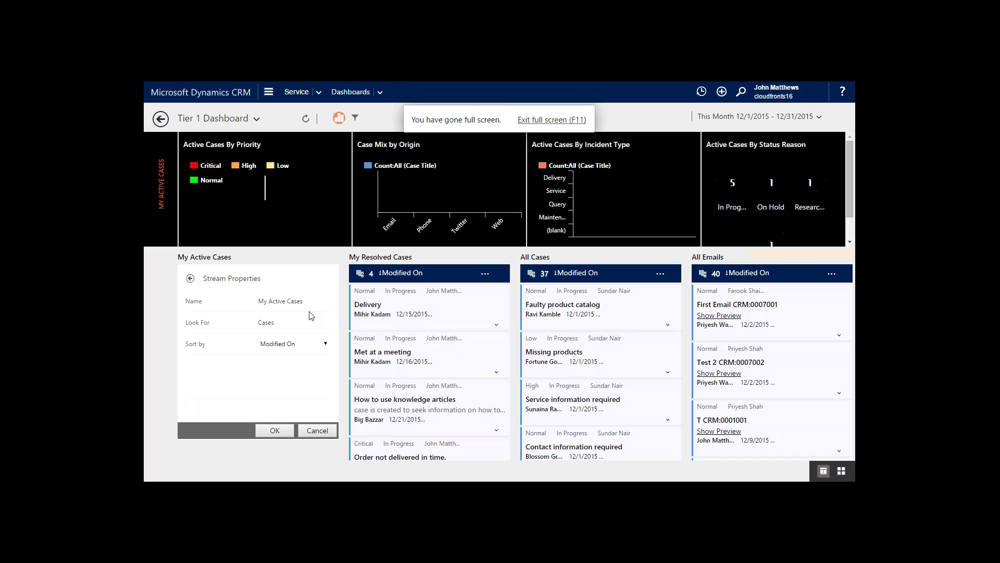
pyautogui.click(325, 346)
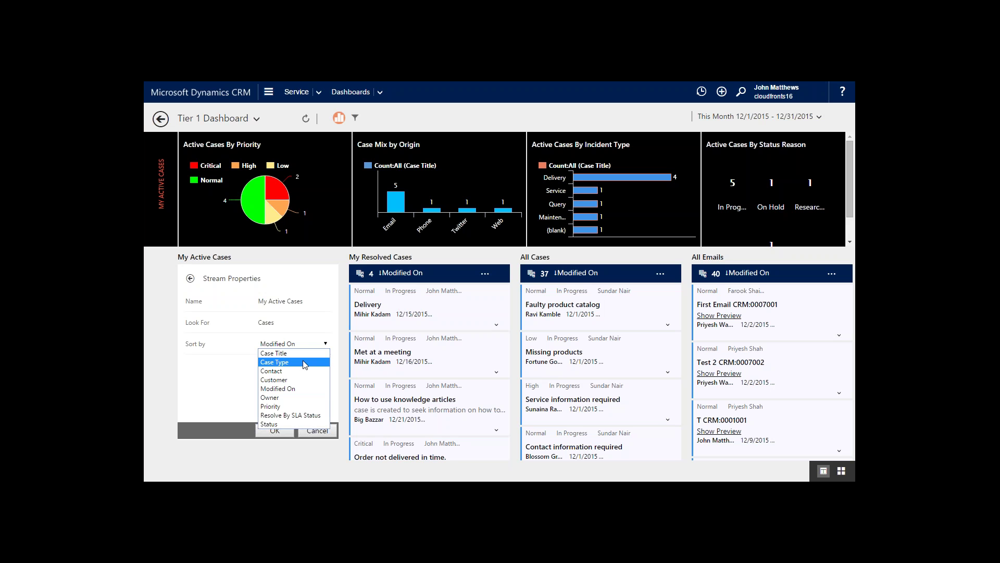
pyautogui.click(275, 407)
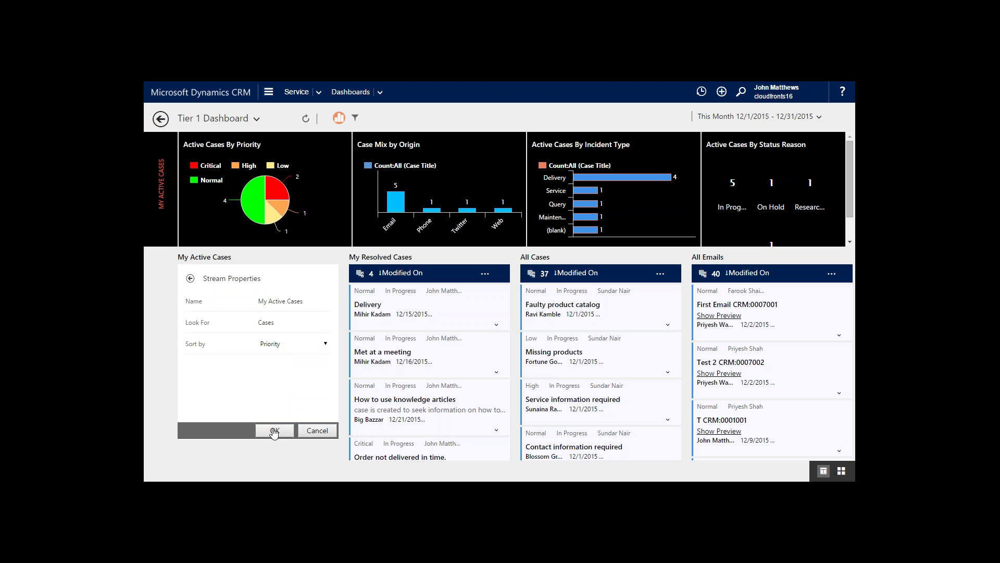
pyautogui.click(274, 430)
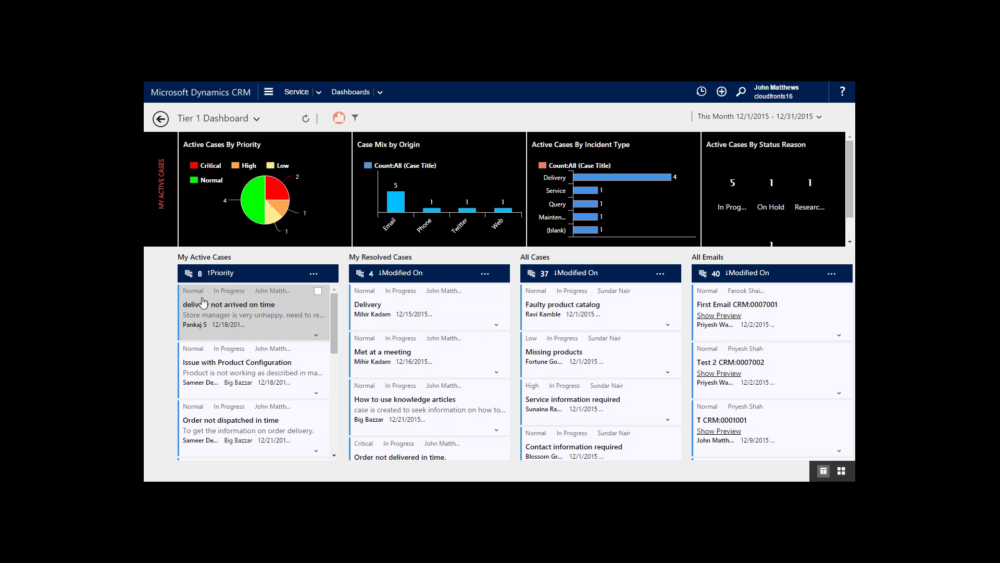
# - Review the My Active Cases stream, reverse its Priority sort order, and check the order of the cases again
pyautogui.scroll(-3, 205, 319)
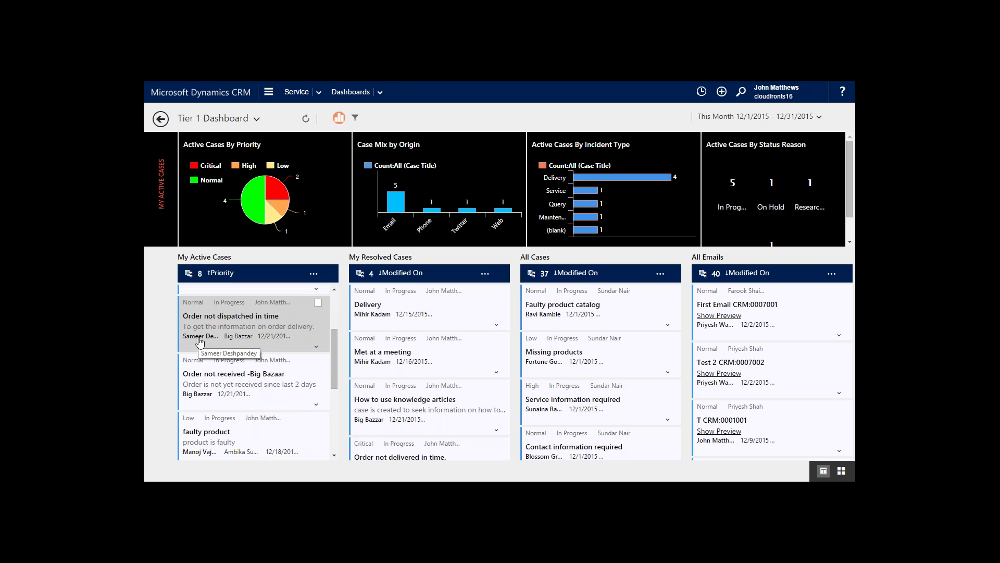
pyautogui.scroll(-2, 196, 388)
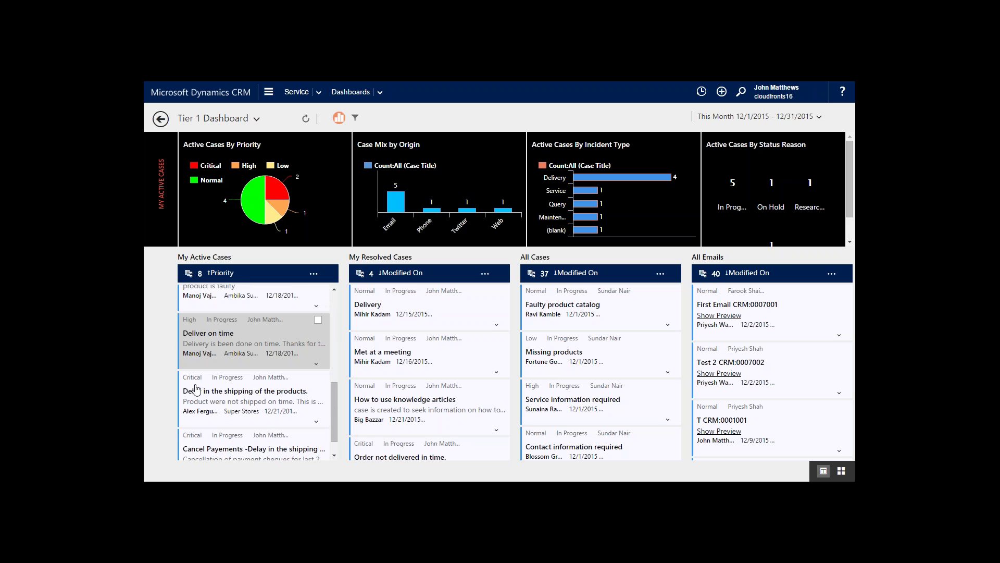
pyautogui.scroll(-1, 196, 388)
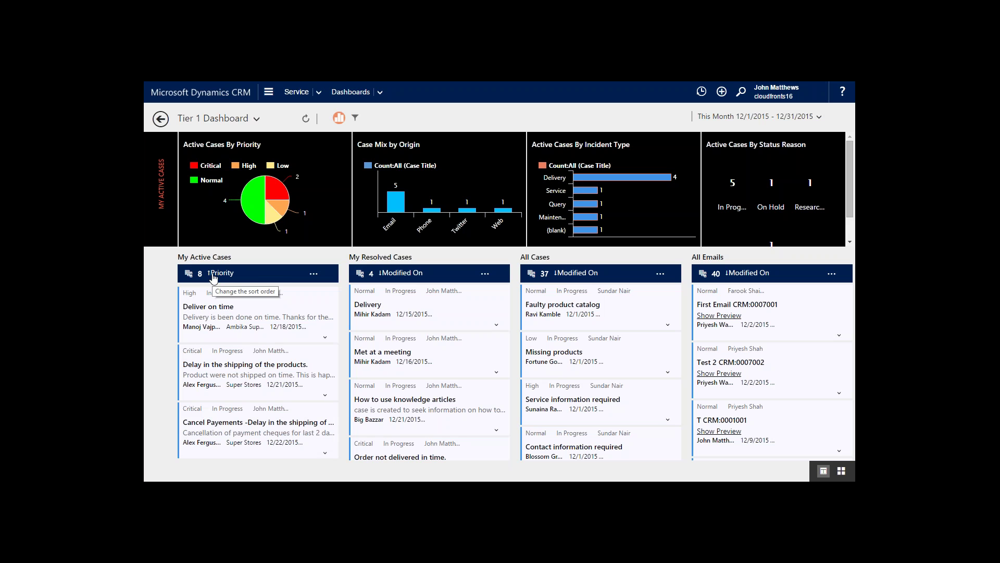
pyautogui.click(213, 275)
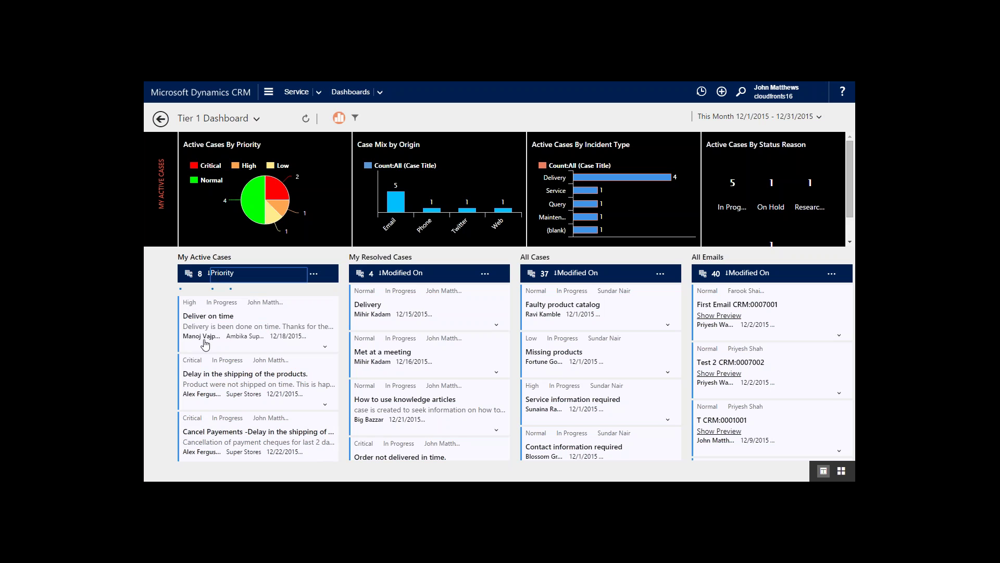
pyautogui.scroll(-2, 204, 340)
pyautogui.scroll(3, 205, 340)
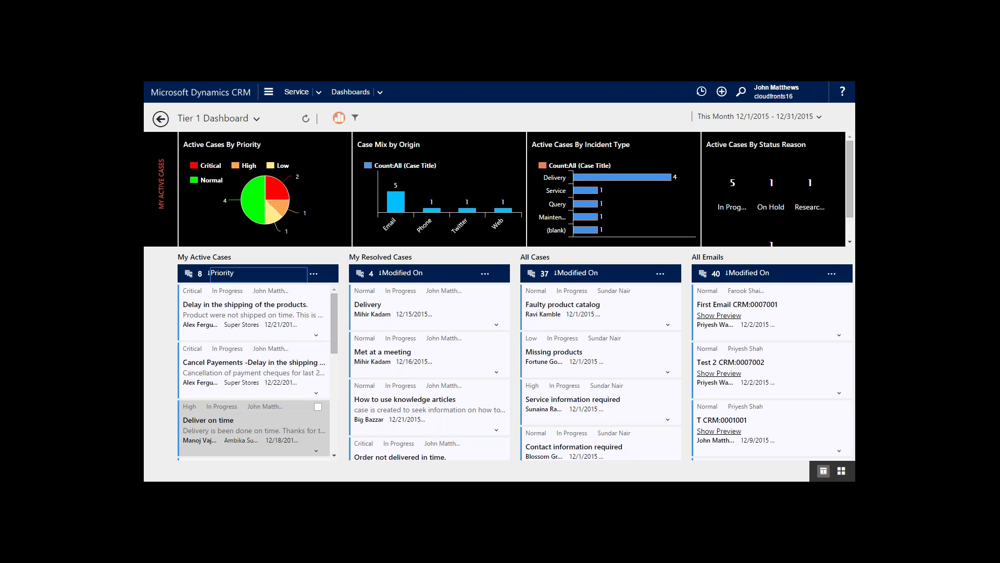
pyautogui.scroll(-3, 229, 397)
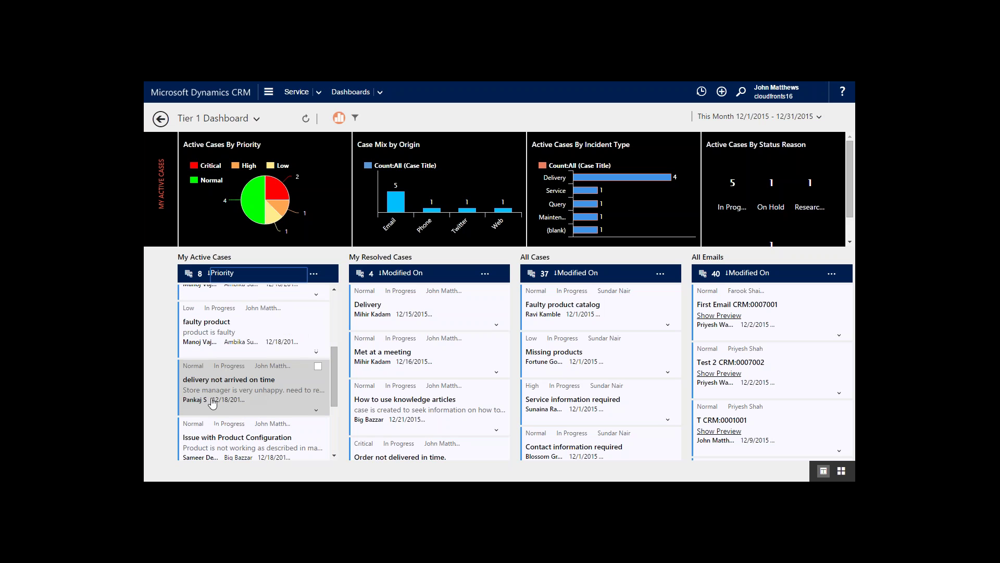
pyautogui.scroll(4, 255, 361)
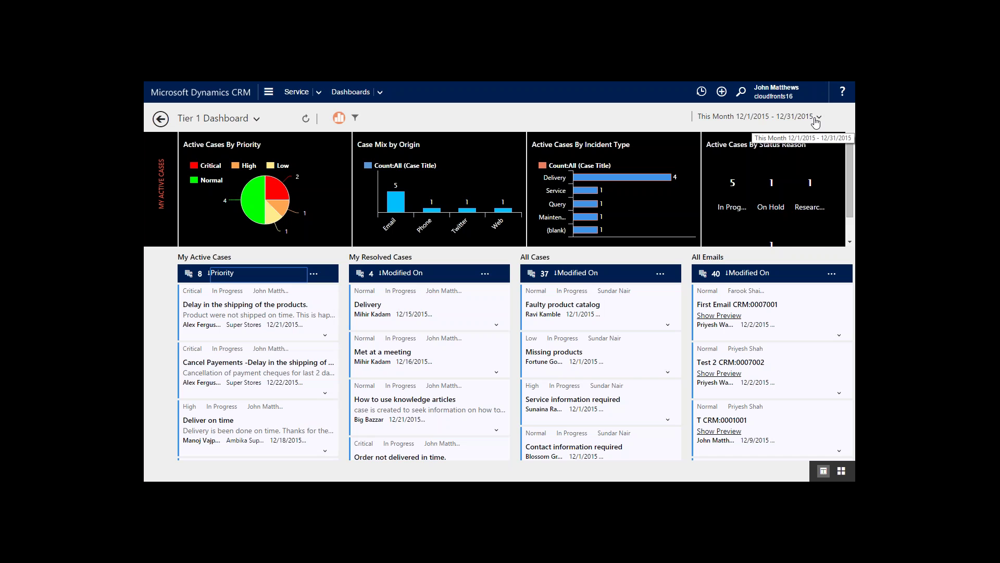
# - Switch the dashboard time frame to This Week, review the filtered data, and return it to This Month
pyautogui.click(815, 119)
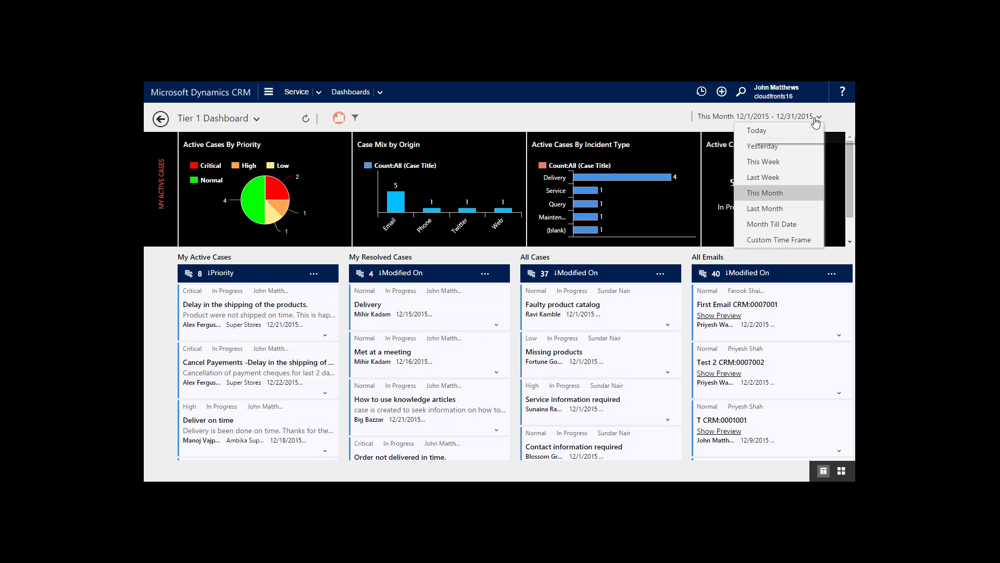
pyautogui.click(769, 166)
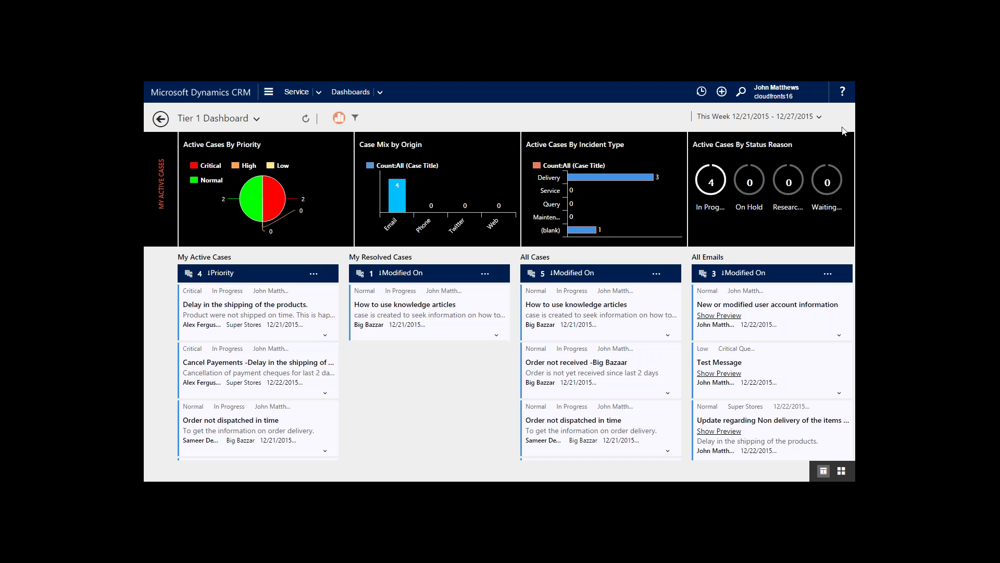
pyautogui.click(819, 117)
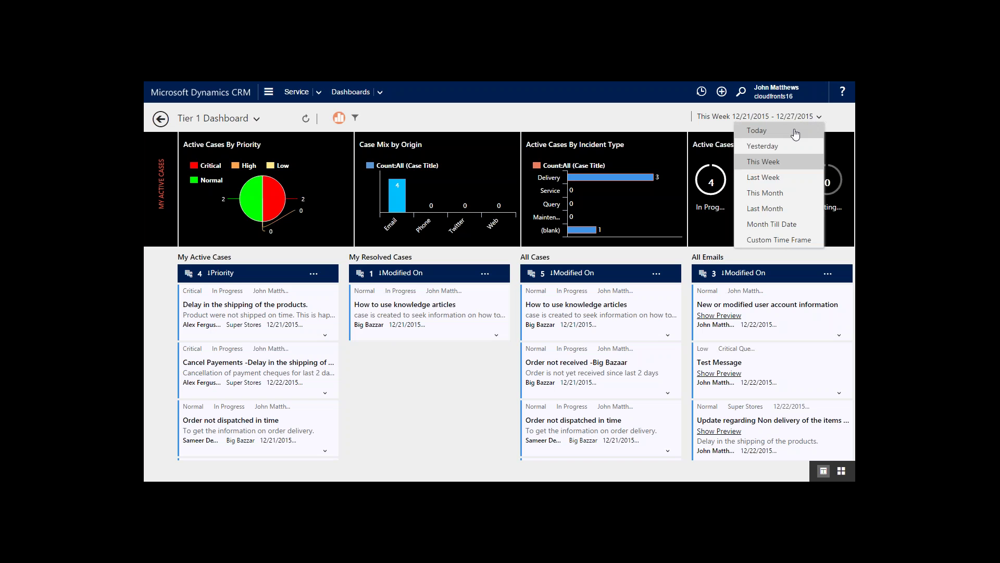
pyautogui.click(765, 194)
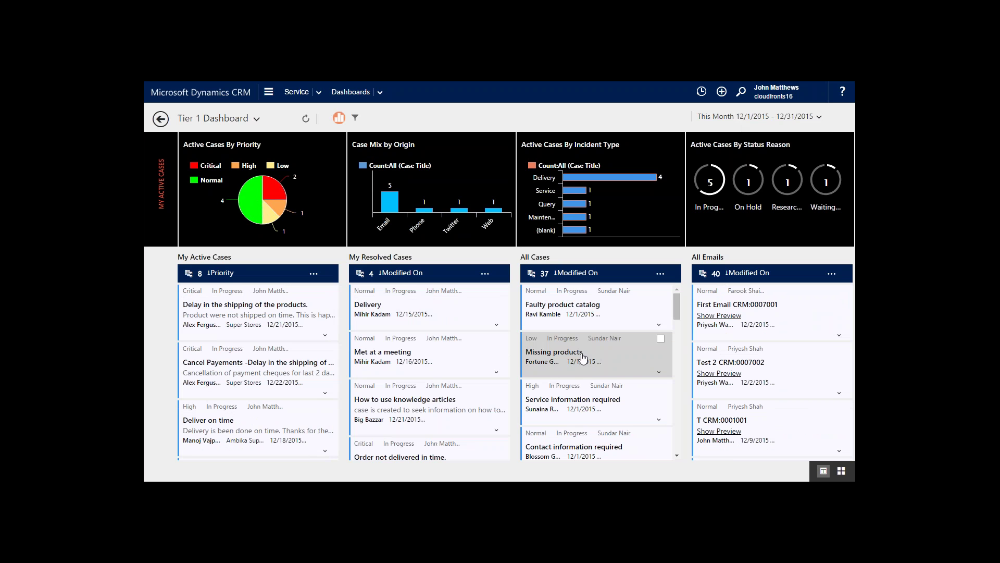
# - Set the sort field of the All Cases stream to Owner and review the cases owner by owner
pyautogui.scroll(-1, 582, 362)
pyautogui.scroll(-6, 582, 362)
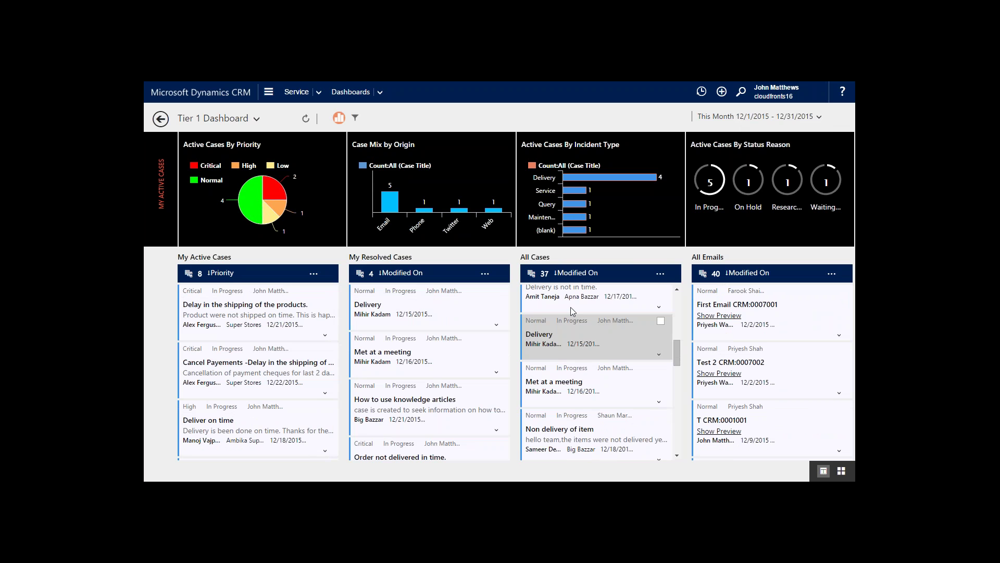
pyautogui.click(660, 274)
pyautogui.click(652, 288)
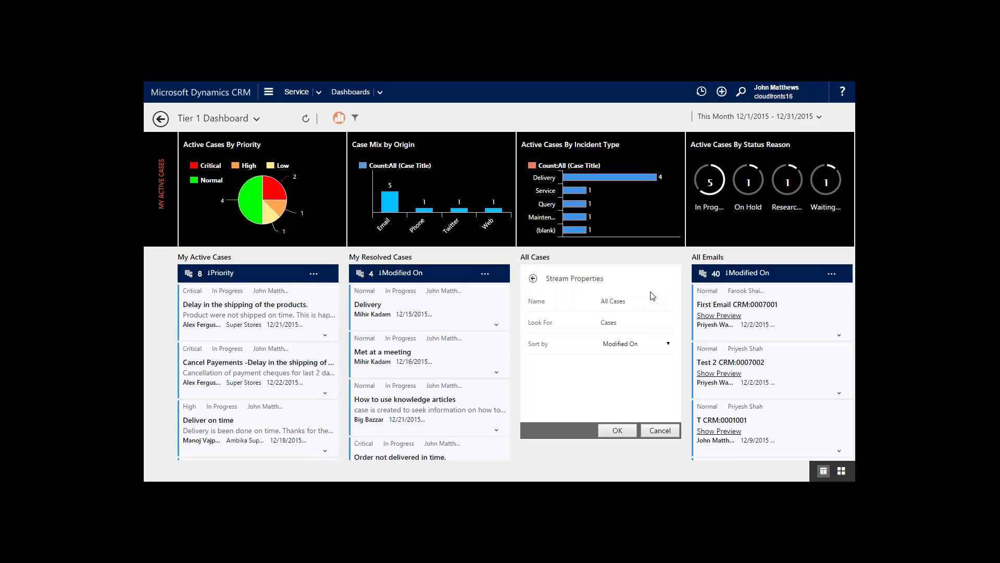
pyautogui.click(668, 345)
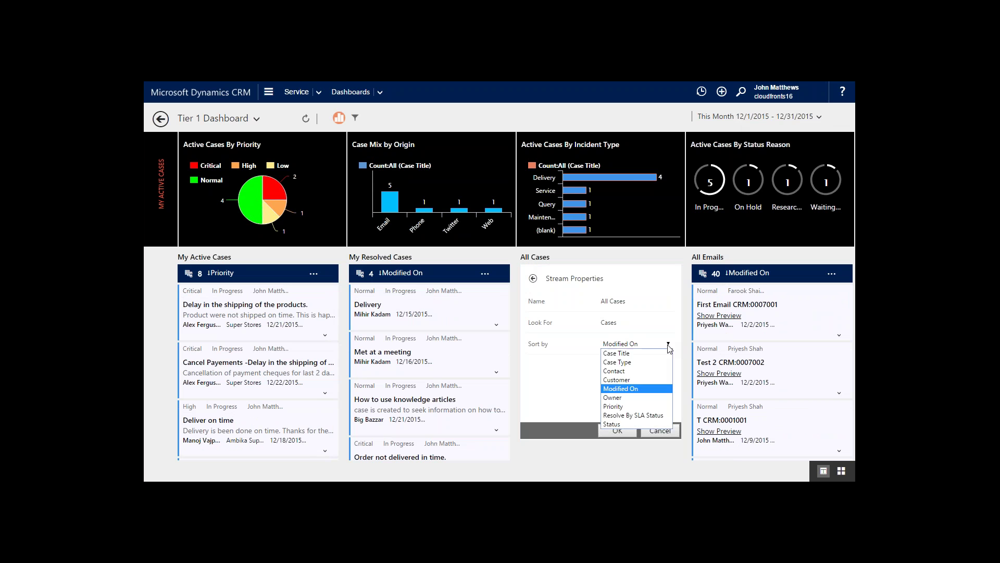
pyautogui.click(620, 403)
pyautogui.click(618, 430)
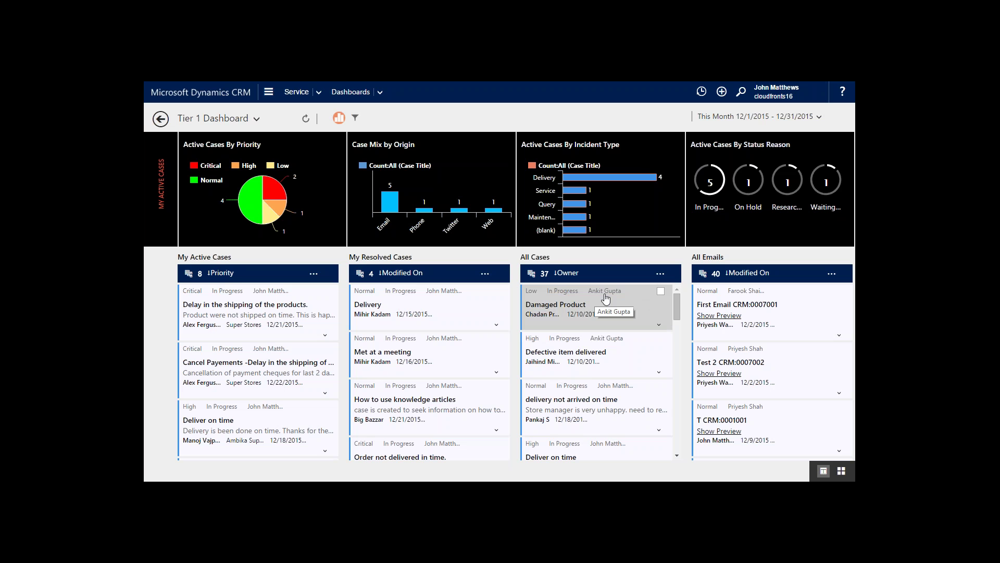
pyautogui.scroll(-3, 615, 391)
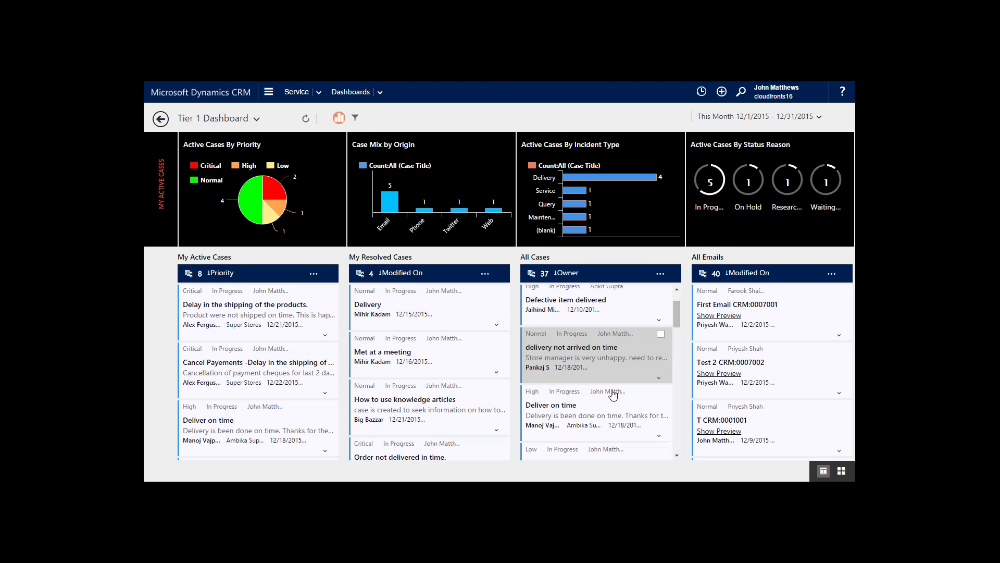
pyautogui.scroll(-10, 599, 396)
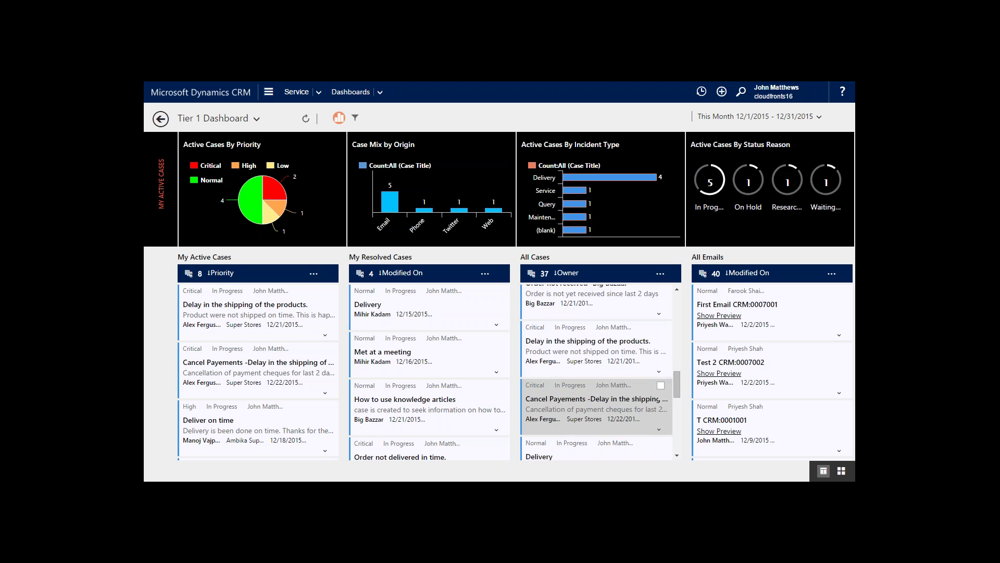
pyautogui.scroll(-5, 599, 390)
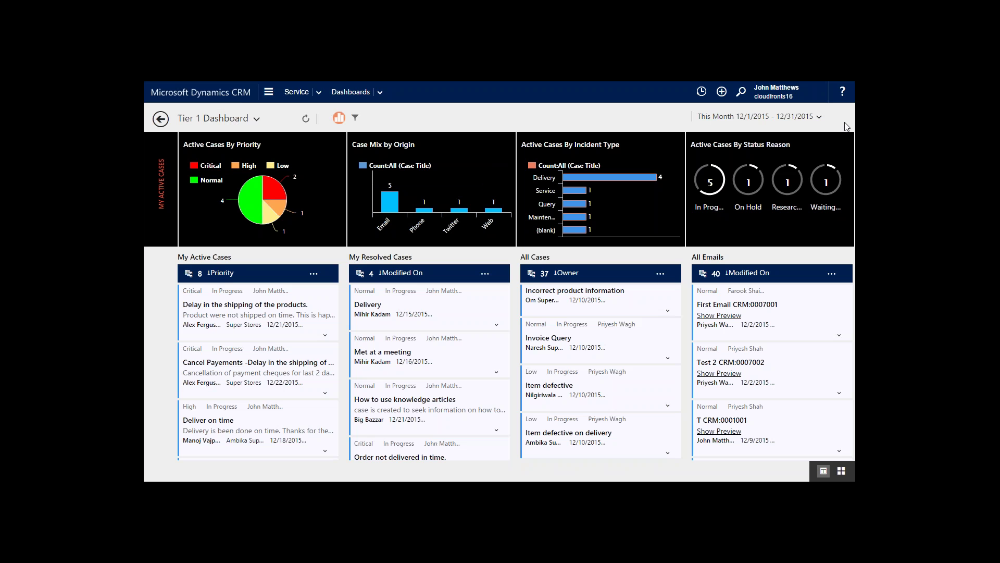
# - Exit full screen and open the Dashboards component list under Customize the System in the Customizations settings
pyautogui.press('F11')
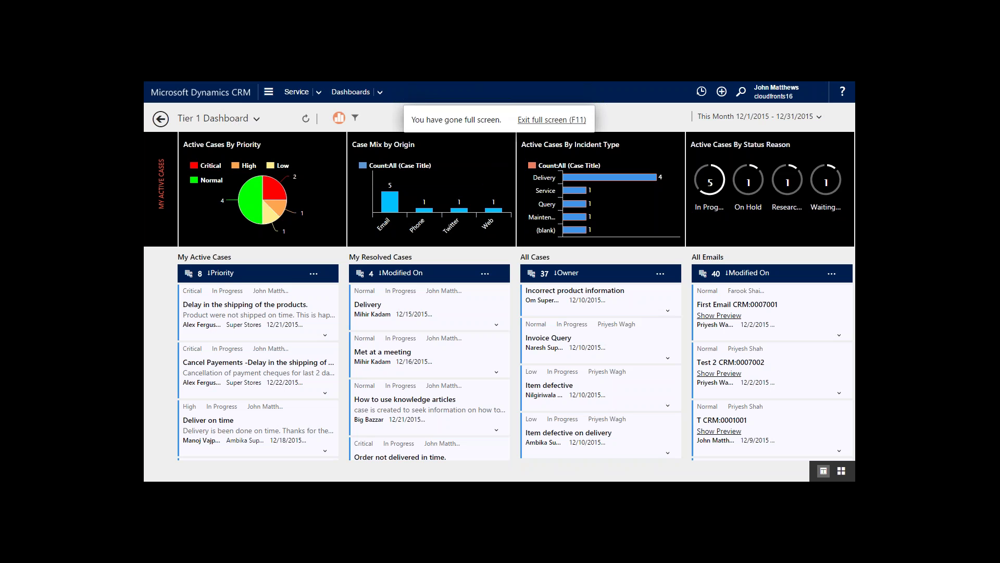
pyautogui.click(545, 121)
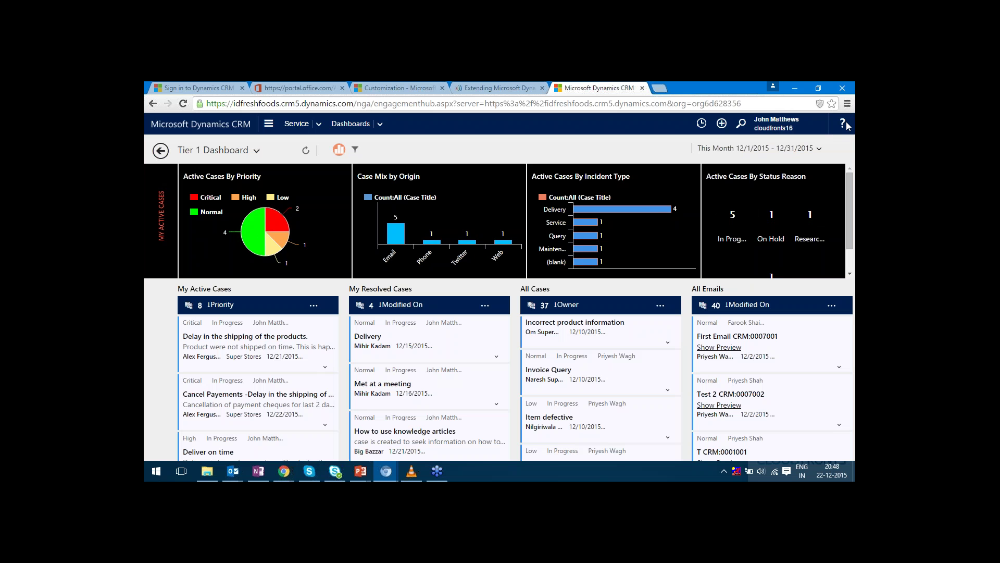
pyautogui.click(404, 89)
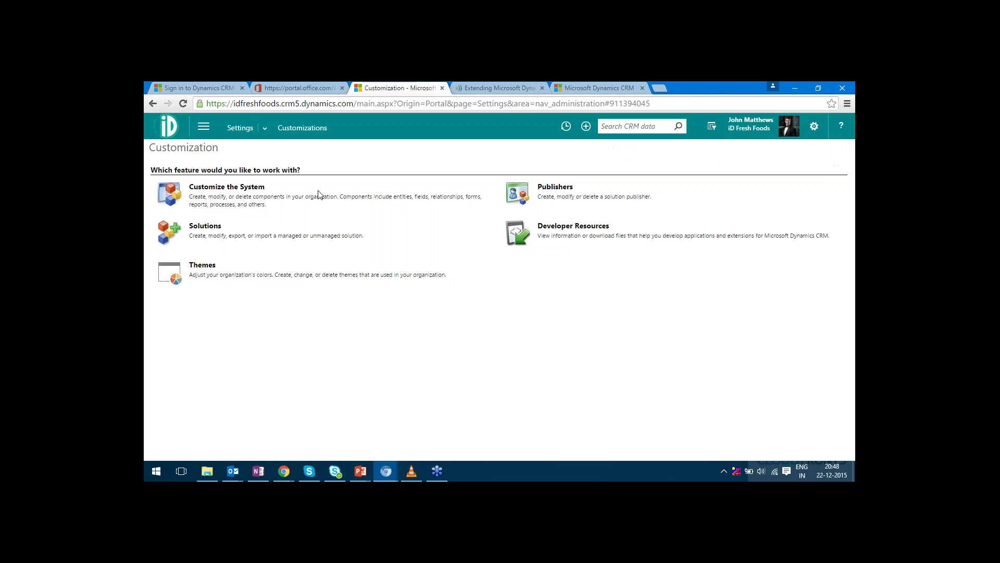
pyautogui.click(240, 130)
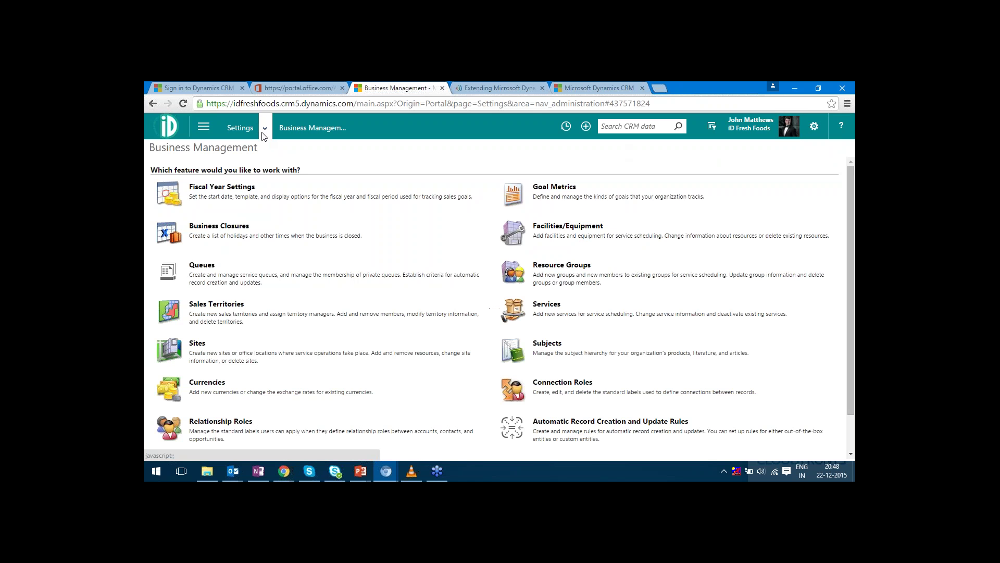
pyautogui.click(262, 132)
pyautogui.click(307, 172)
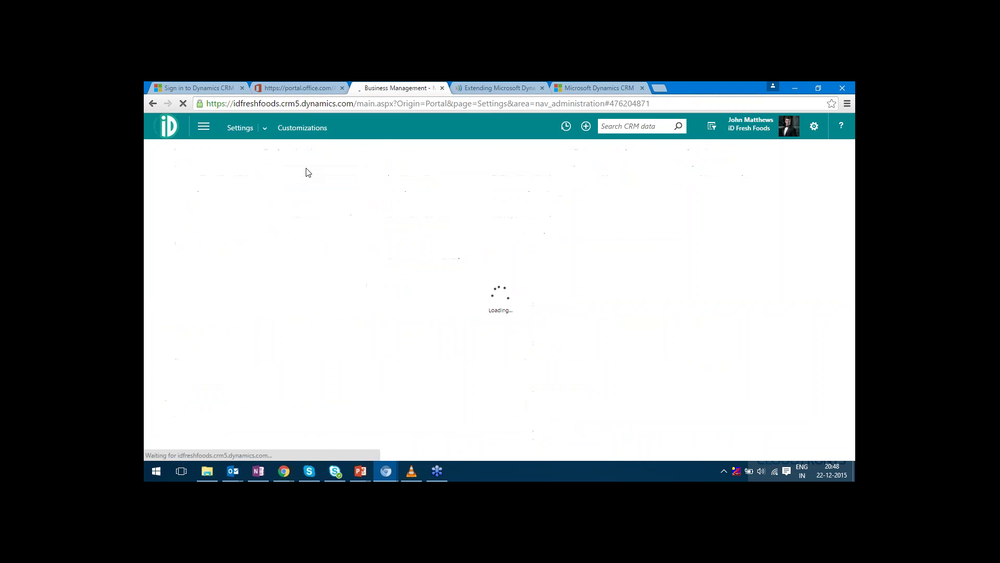
pyautogui.click(227, 187)
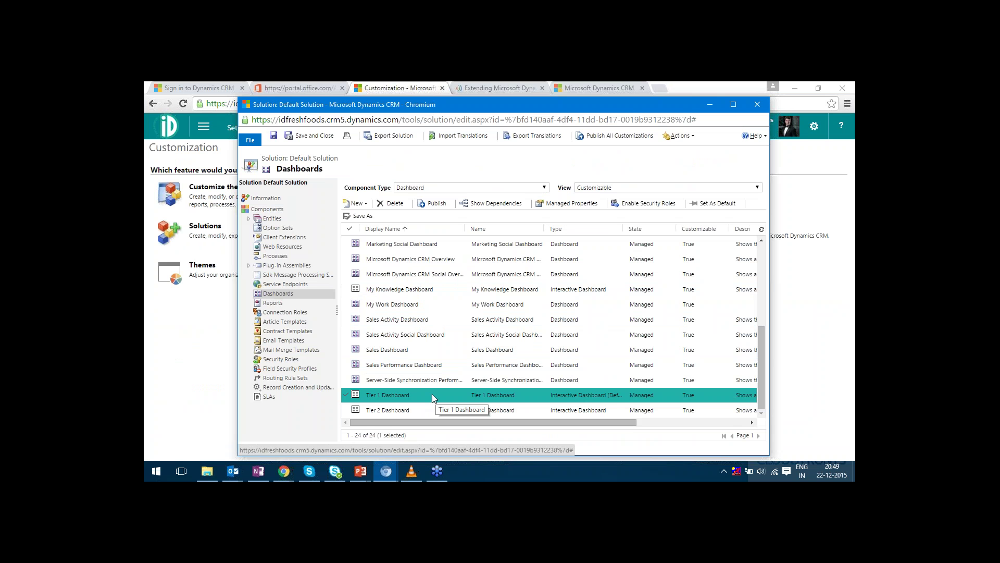
# - Check the available types of new dashboard, and open Tier 1 Dashboard for editing with its fourth chart component selected
pyautogui.click(357, 203)
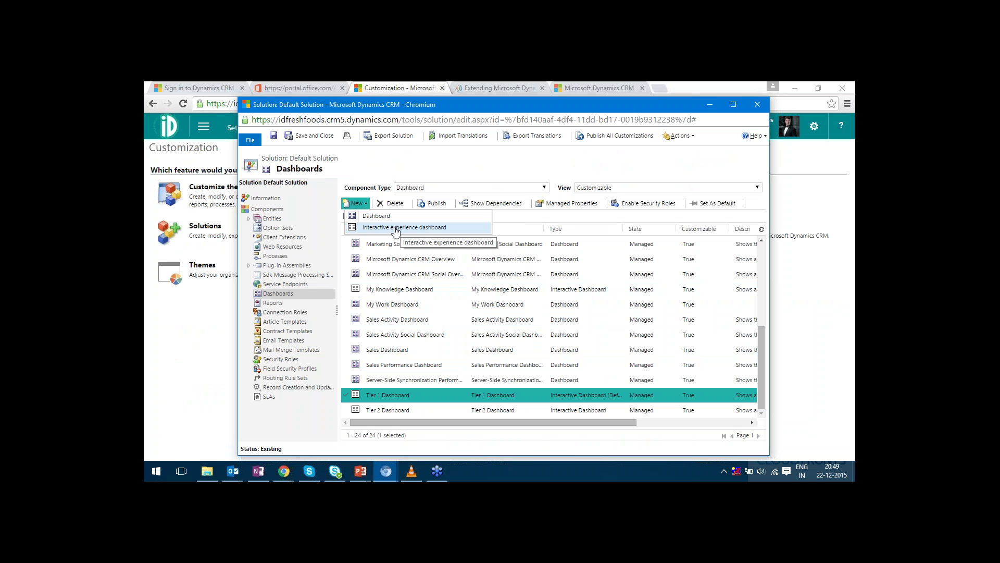
pyautogui.click(439, 394)
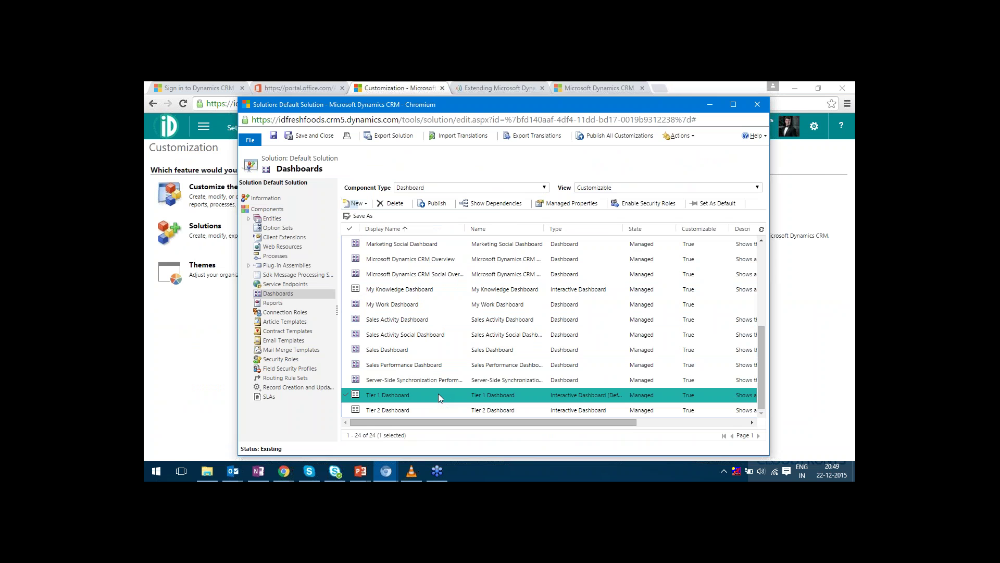
pyautogui.doubleClick(439, 395)
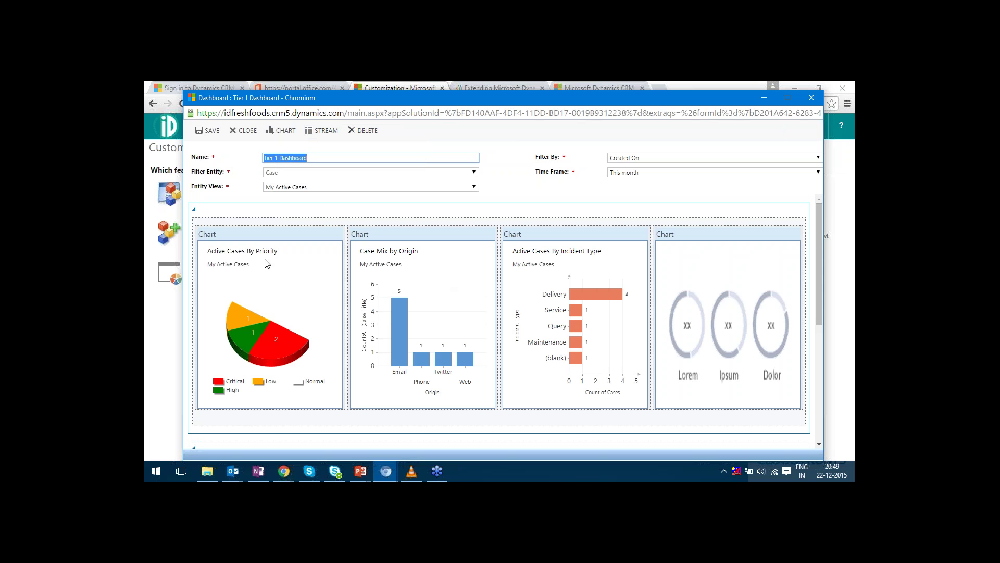
pyautogui.click(678, 230)
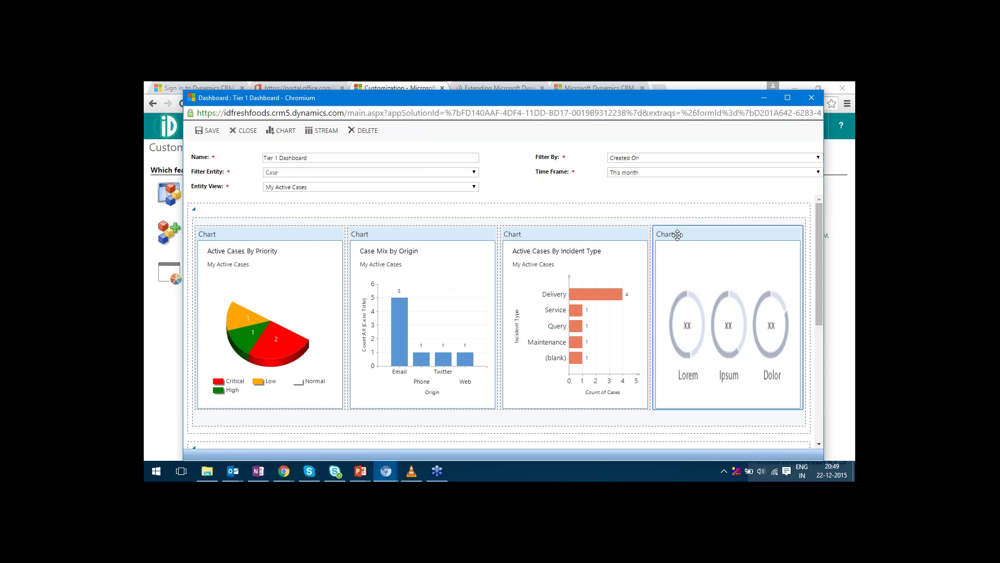
# - Delete the fourth chart from Tier 1 Dashboard and browse the Case charts available for the empty slot without adding one
pyautogui.click(366, 130)
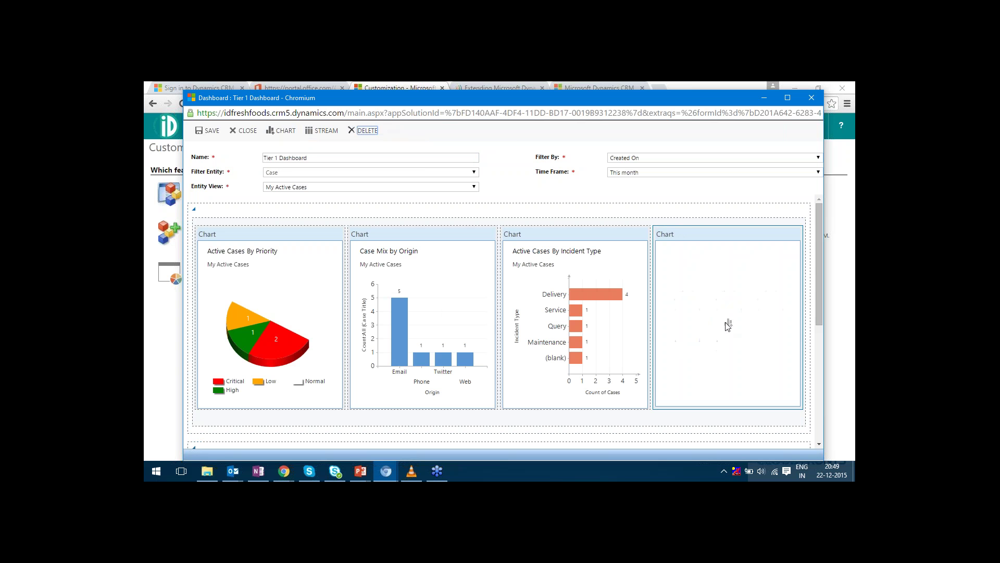
pyautogui.doubleClick(728, 324)
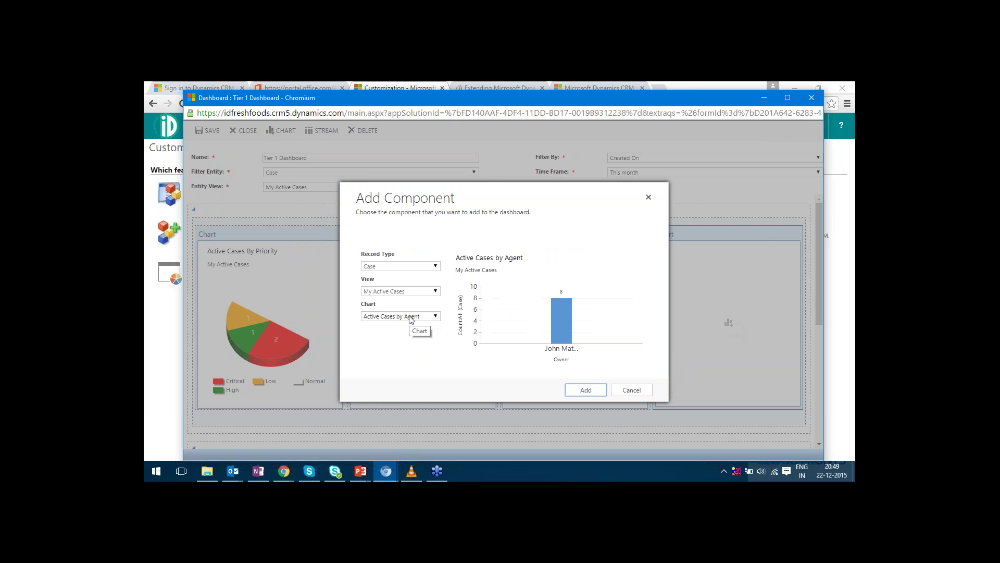
pyautogui.click(411, 317)
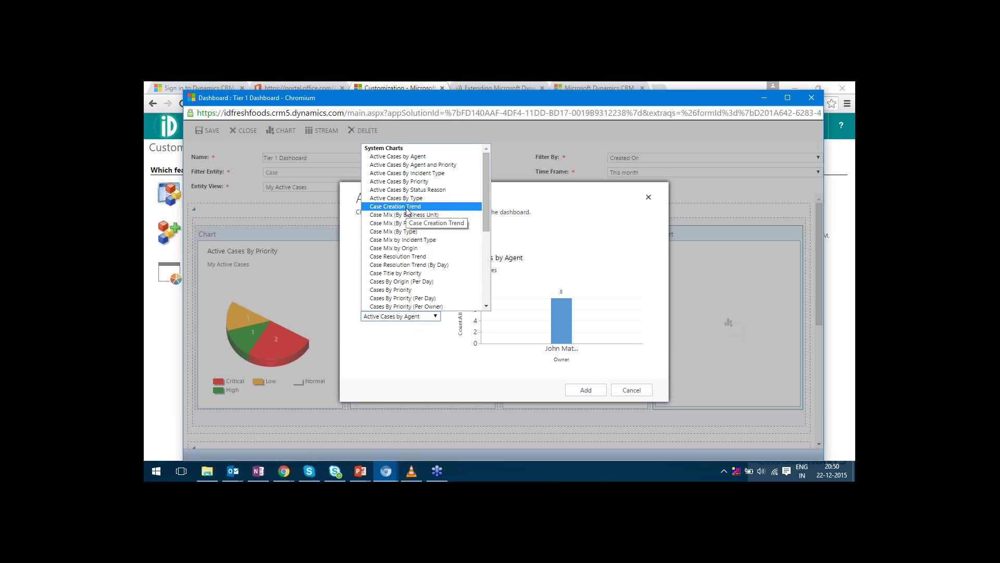
pyautogui.scroll(-4, 407, 211)
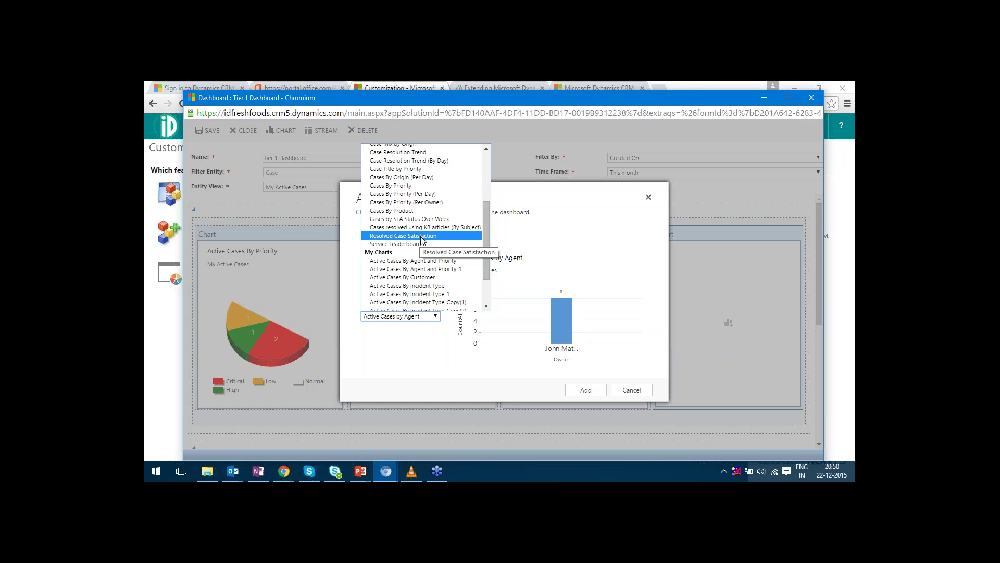
pyautogui.scroll(4, 422, 239)
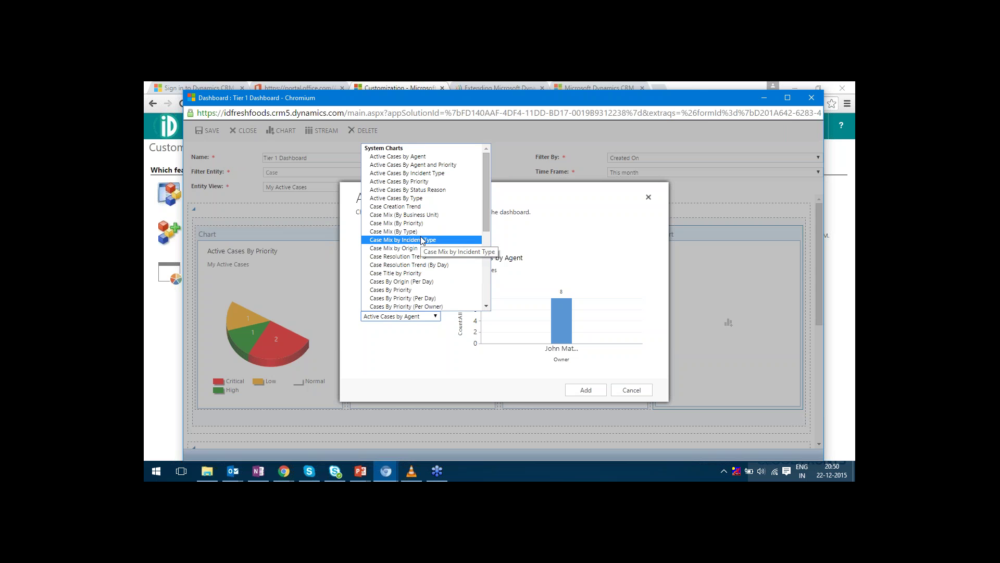
pyautogui.scroll(-4, 422, 239)
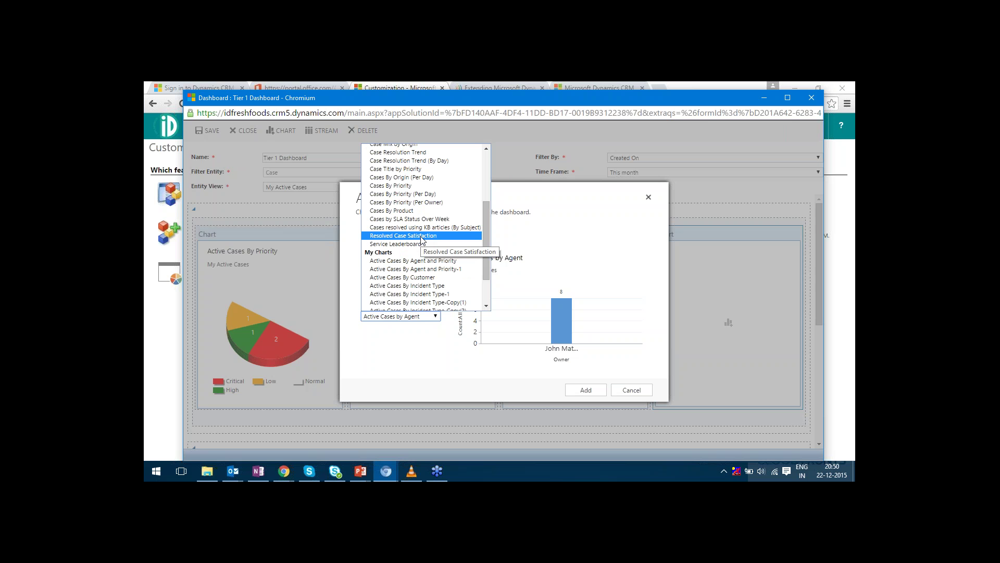
pyautogui.click(637, 206)
pyautogui.click(649, 197)
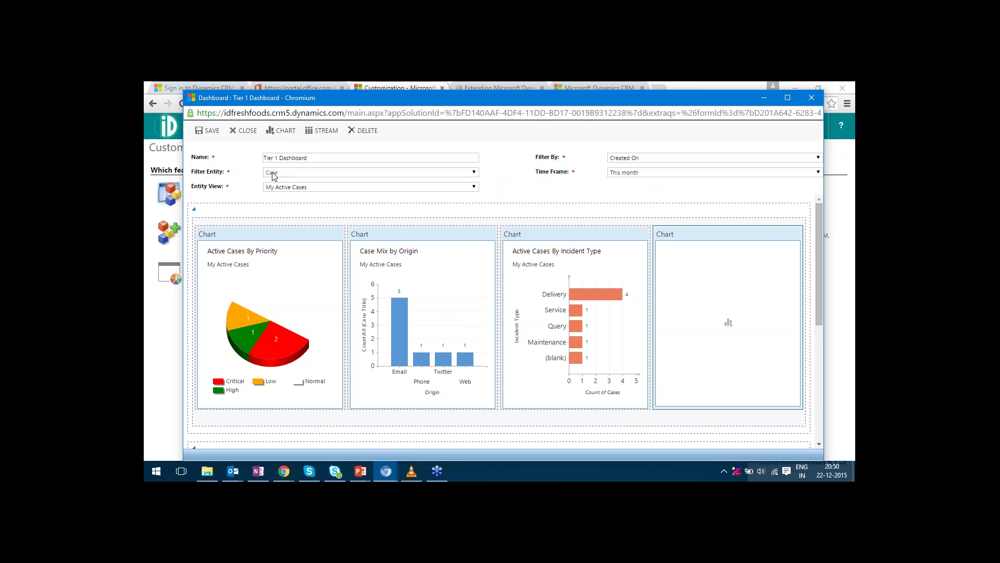
# - Check the entity views available for Case without changing the selection, and compare the stream tiles with the live Tier 1 Dashboard
pyautogui.click(295, 191)
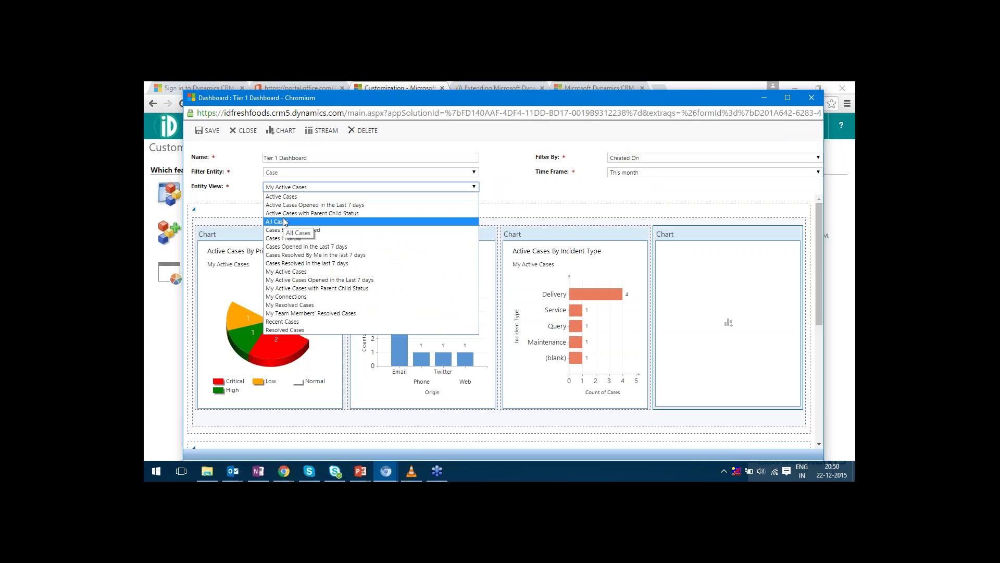
pyautogui.click(528, 189)
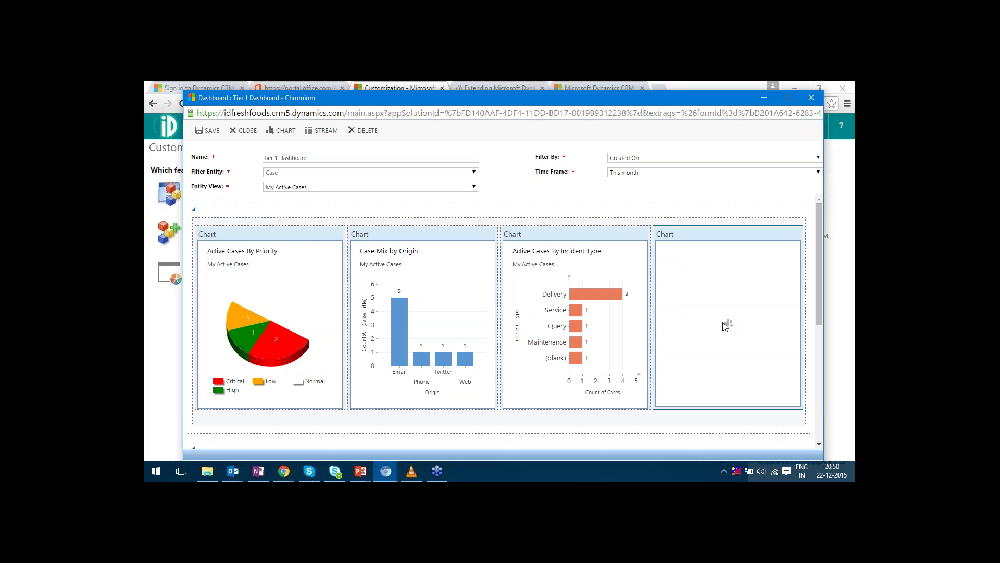
pyautogui.scroll(-2, 401, 258)
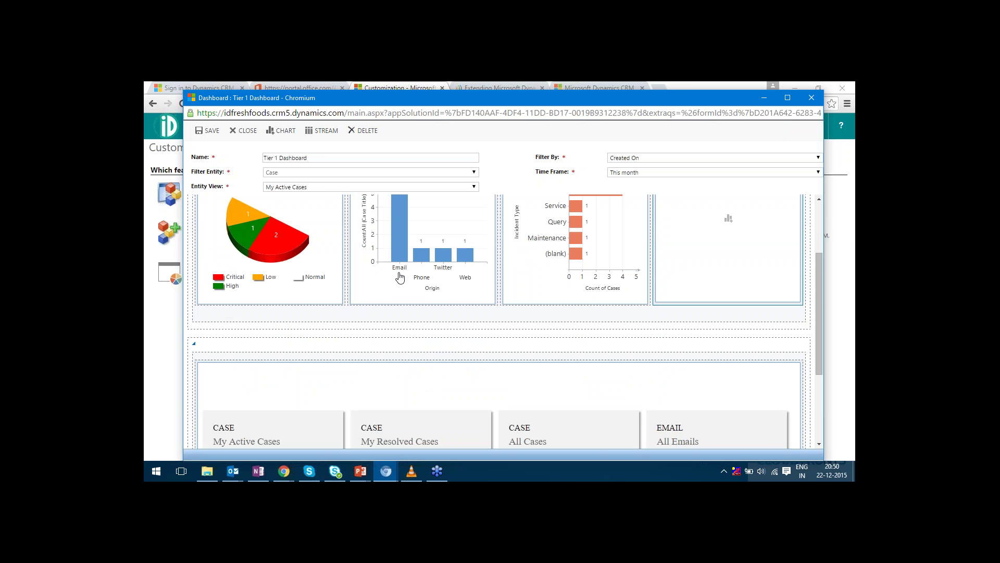
pyautogui.scroll(-1, 399, 278)
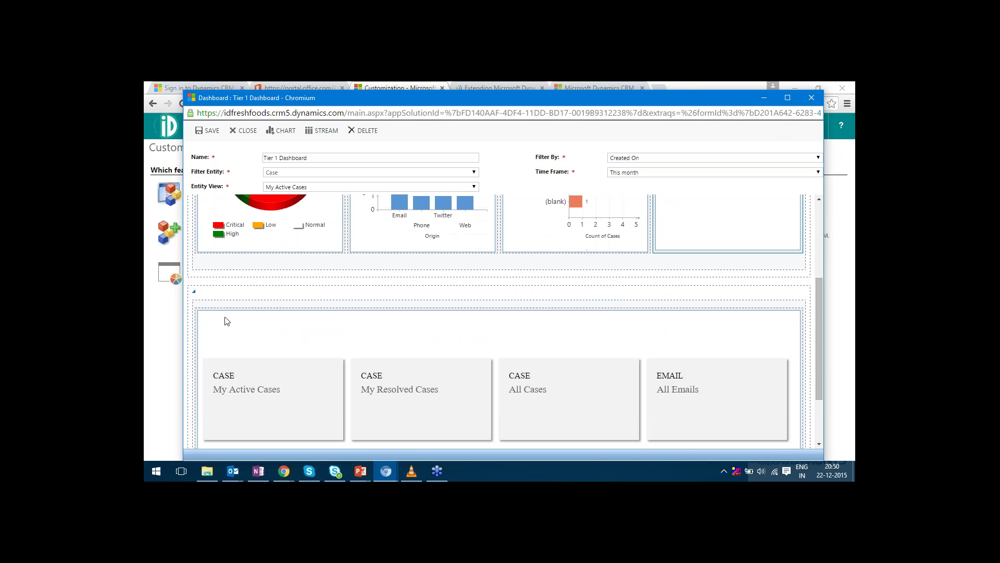
pyautogui.scroll(-1, 223, 317)
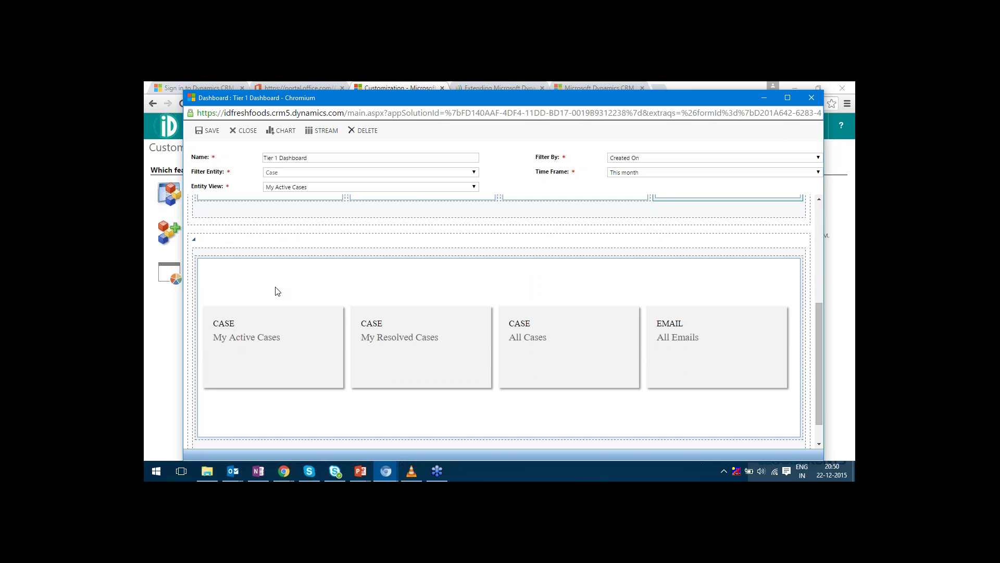
pyautogui.click(587, 82)
pyautogui.scroll(-1, 240, 336)
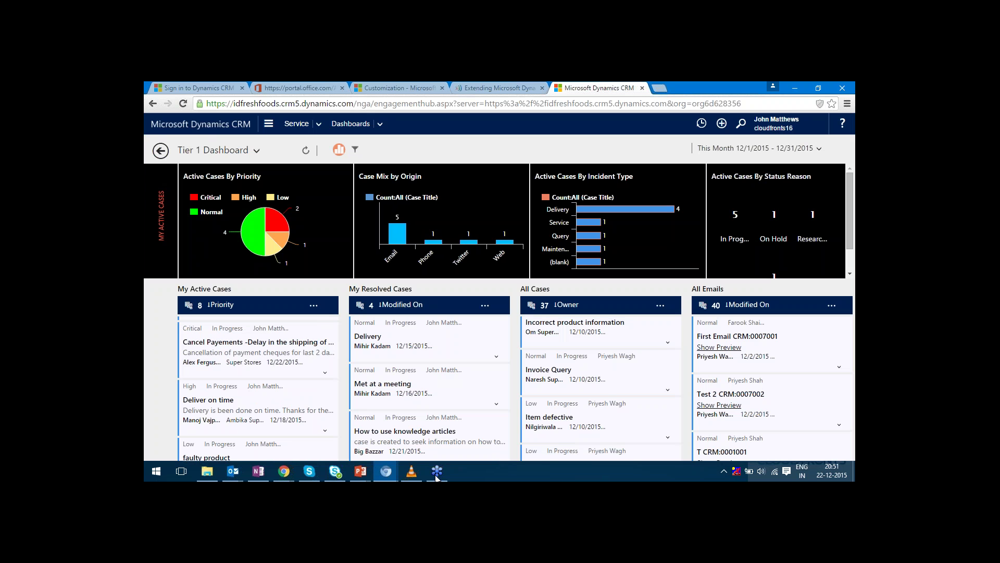
pyautogui.click(388, 472)
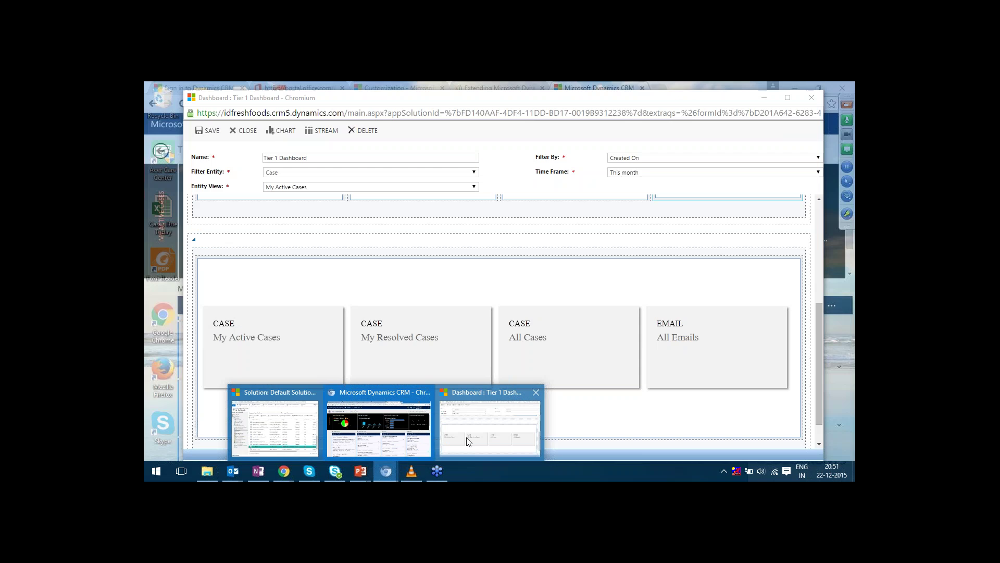
pyautogui.click(490, 423)
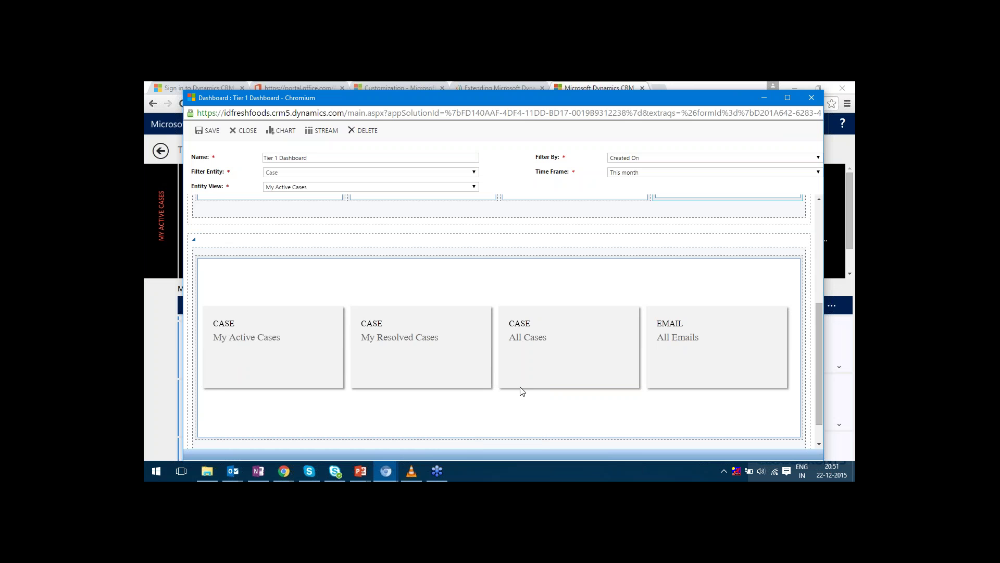
# - Add a stream to the dashboard that displays the Critical Queue, with the All Items view and record type Case
pyautogui.click(466, 413)
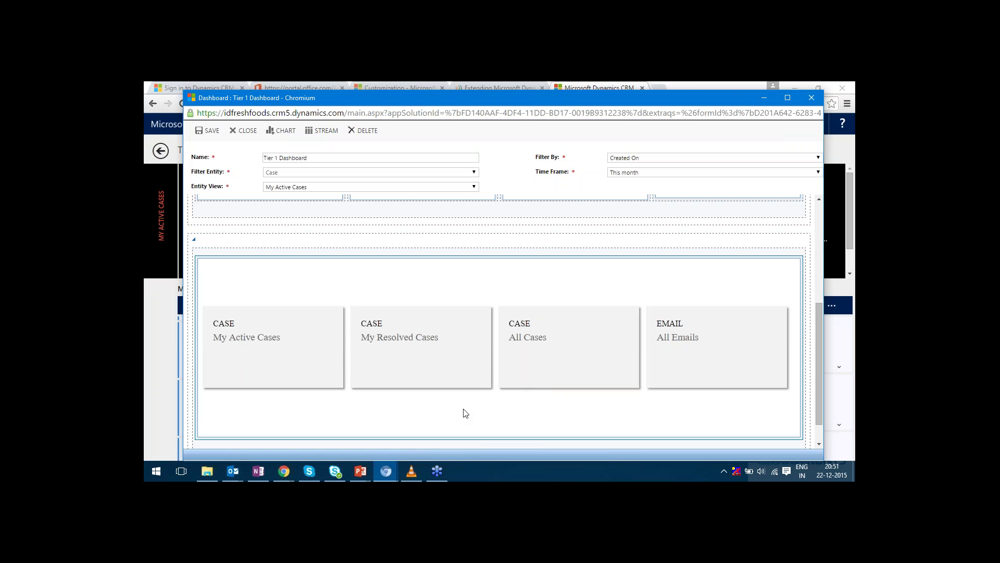
pyautogui.doubleClick(698, 358)
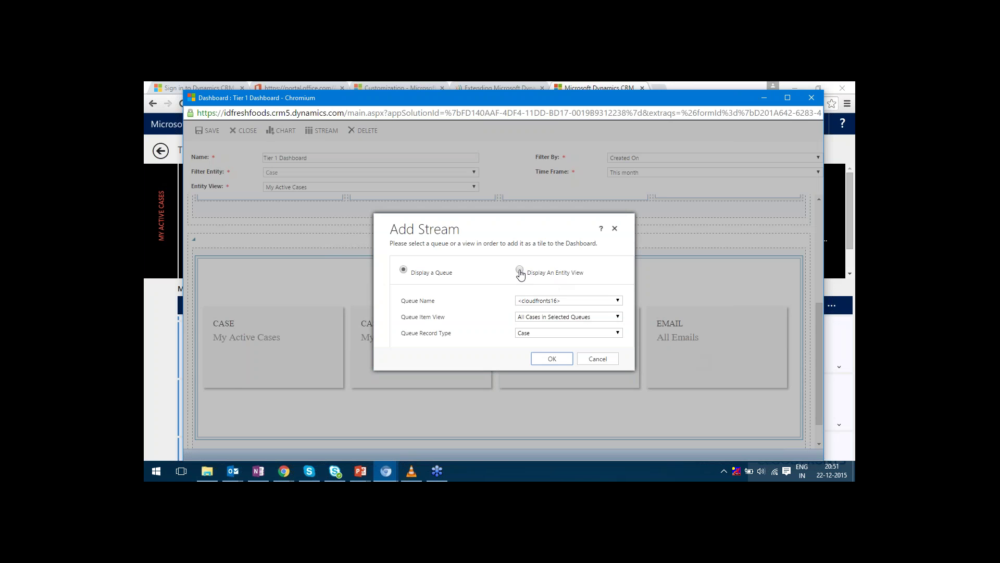
pyautogui.click(557, 305)
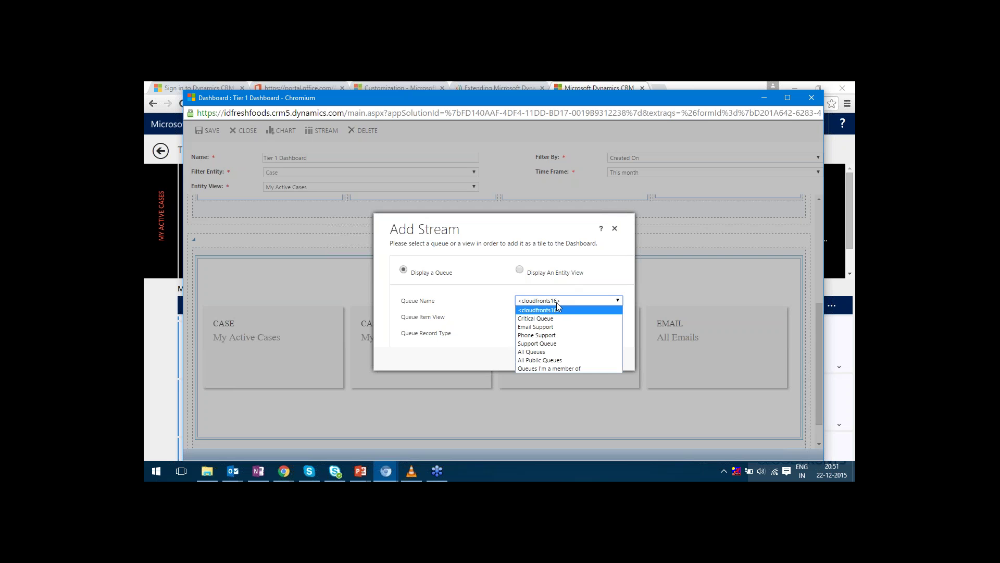
pyautogui.click(550, 319)
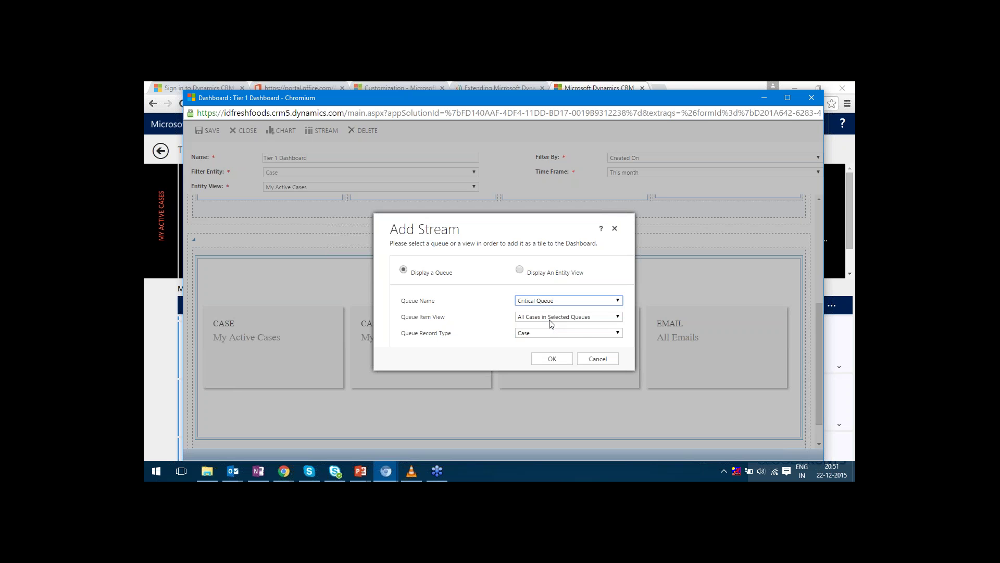
pyautogui.click(551, 319)
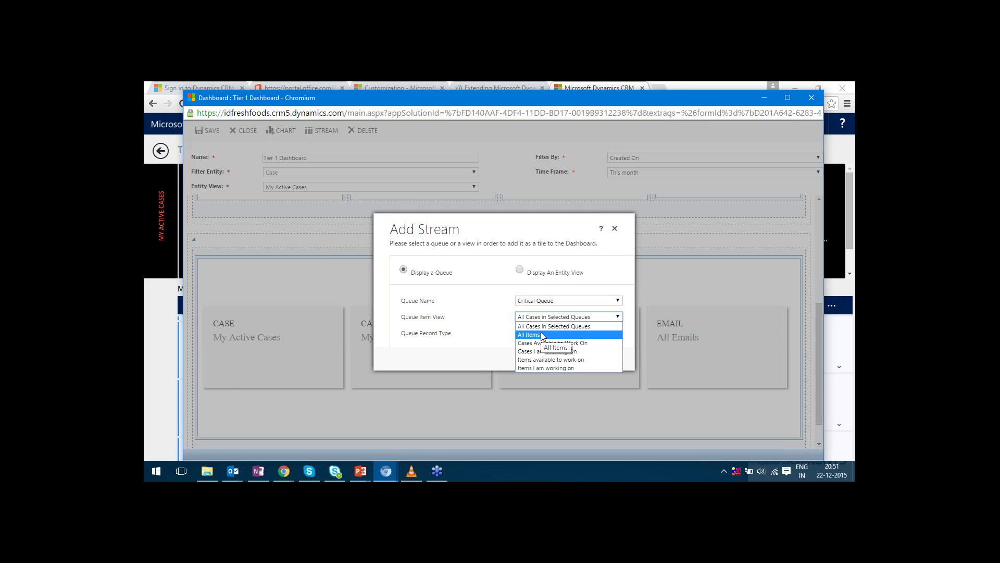
pyautogui.click(534, 336)
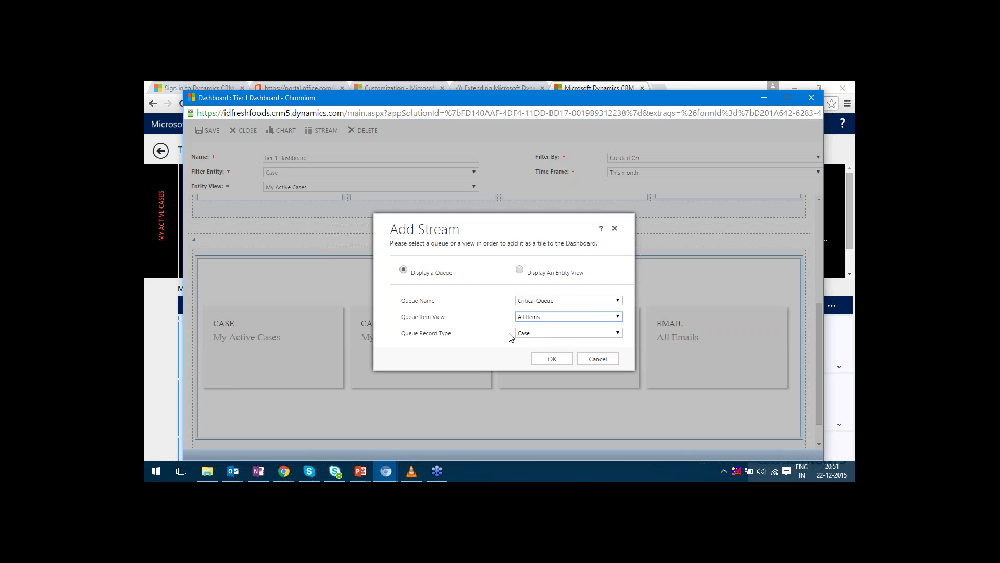
pyautogui.click(544, 357)
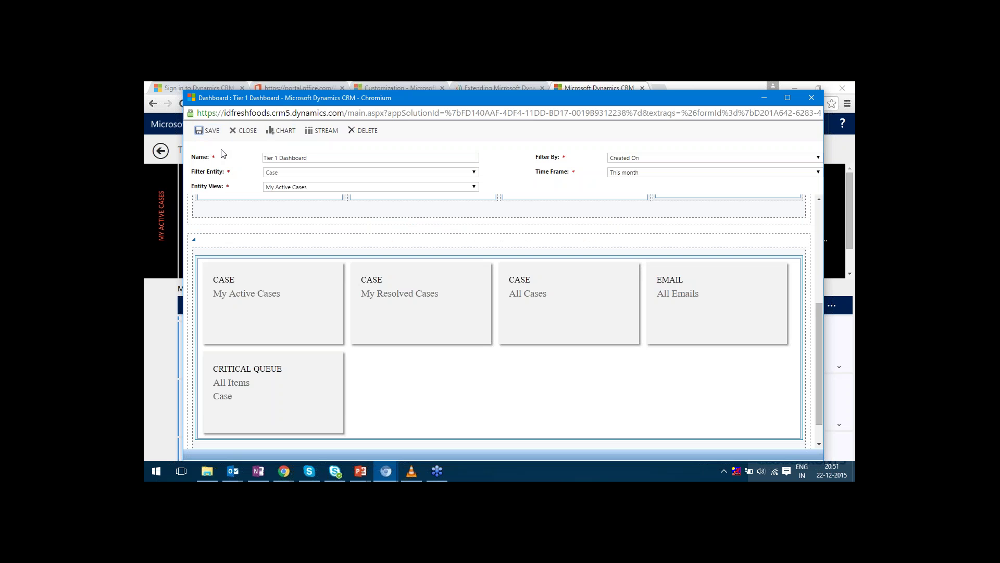
# - Close the dashboard editor and publish Tier 1 Dashboard from the Default Solution
pyautogui.click(812, 99)
pyautogui.moveTo(386, 470)
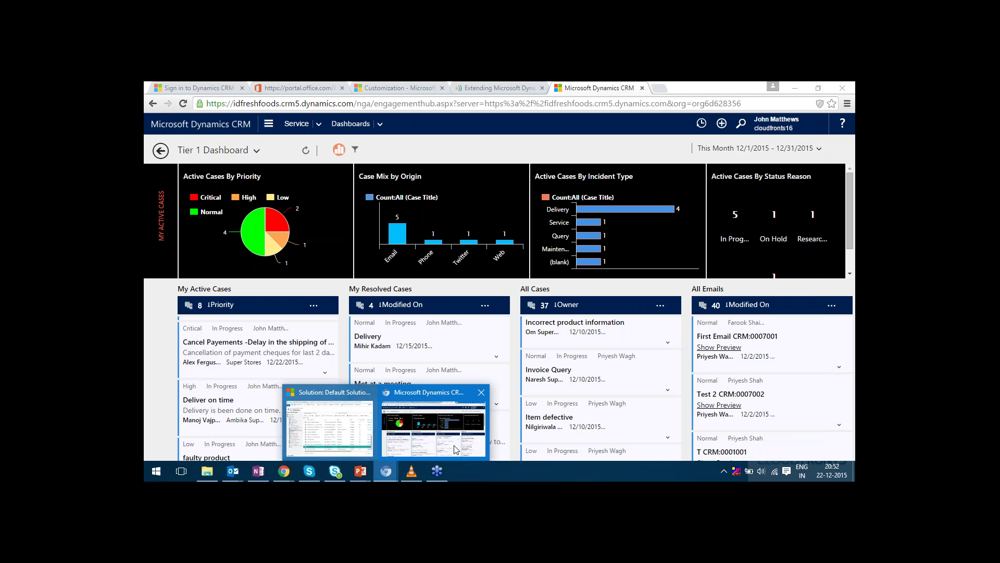
pyautogui.click(329, 425)
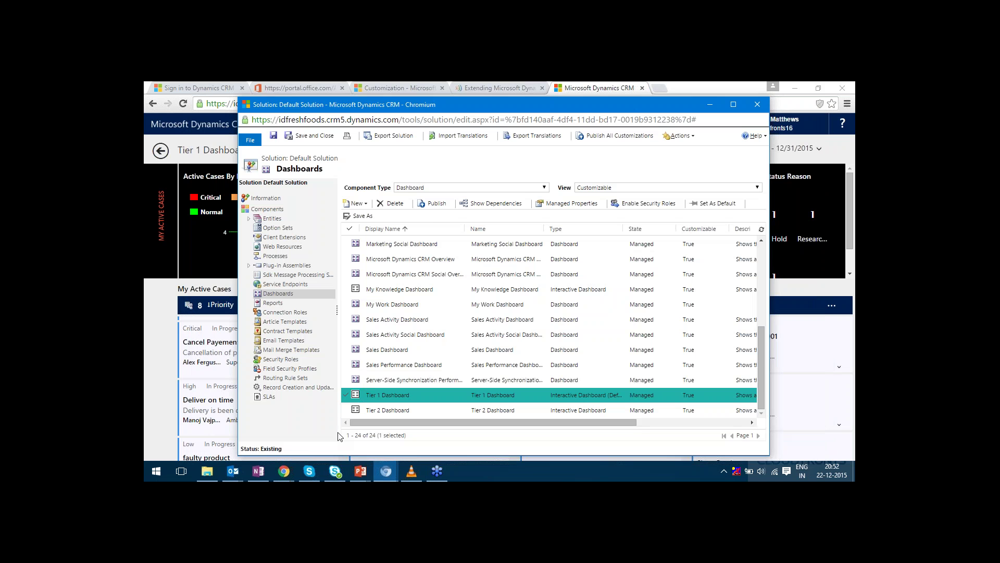
pyautogui.click(435, 203)
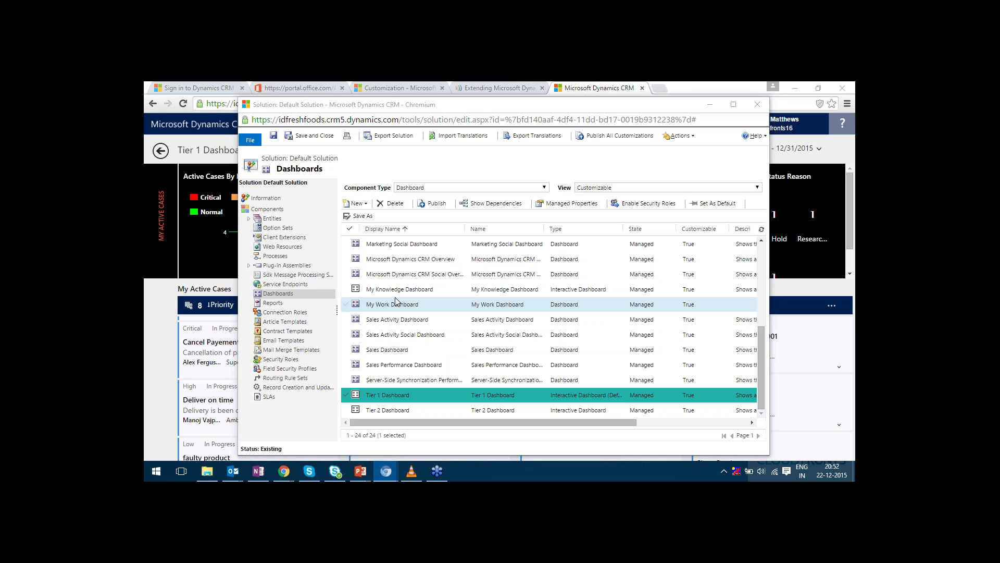
# - Return to the interactive service hub and download the new configuration changes
pyautogui.click(146, 375)
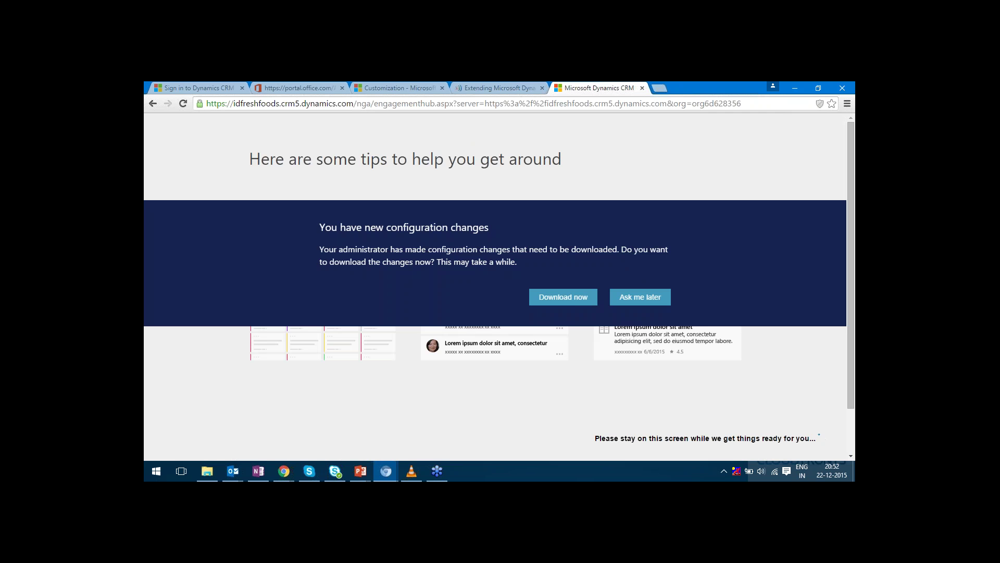
pyautogui.click(572, 304)
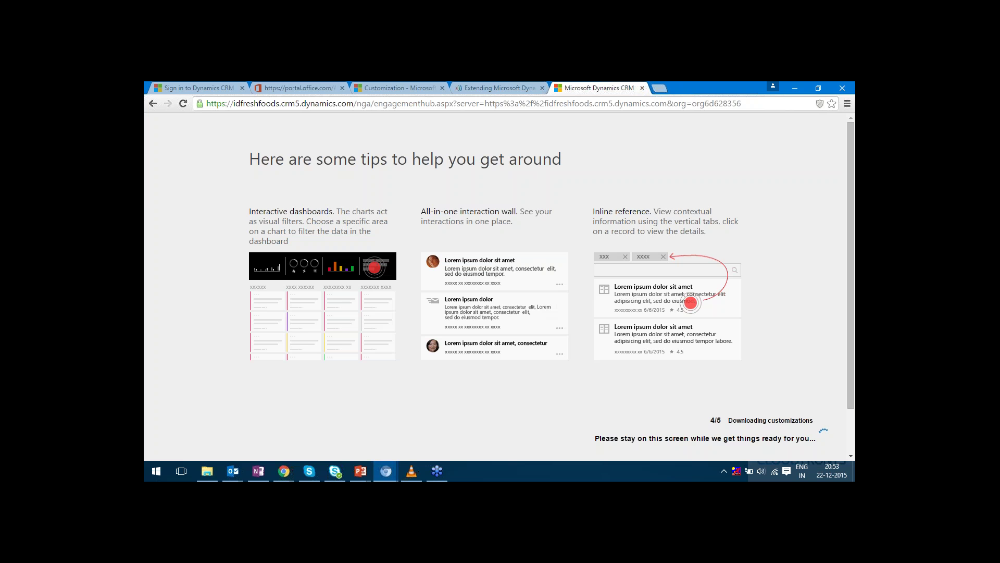
# - Switch to PowerPoint, review the Interactive Service Hub and Agent and Manager level Dashboard slides, and end the slide show
pyautogui.moveTo(398, 479)
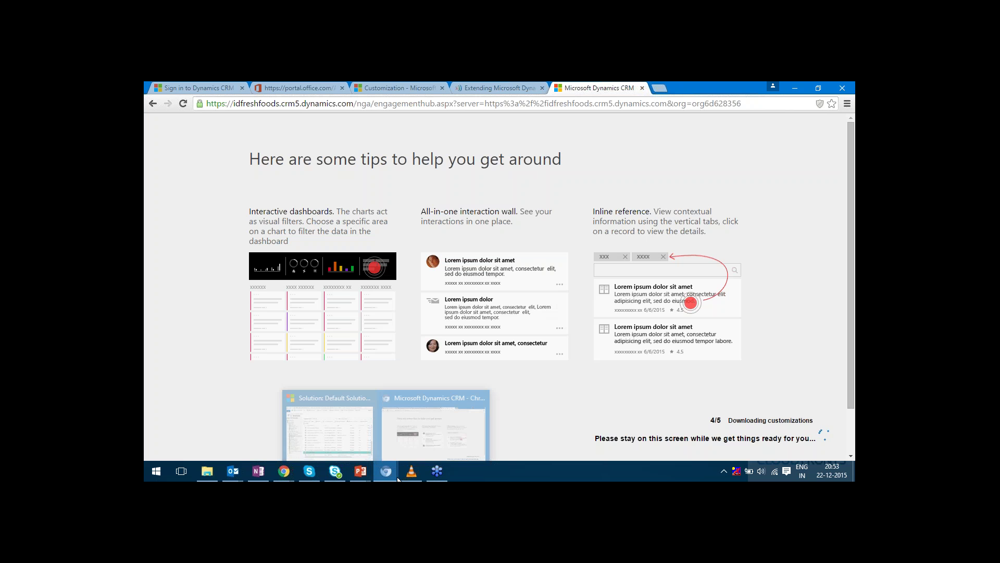
pyautogui.click(361, 470)
pyautogui.click(398, 444)
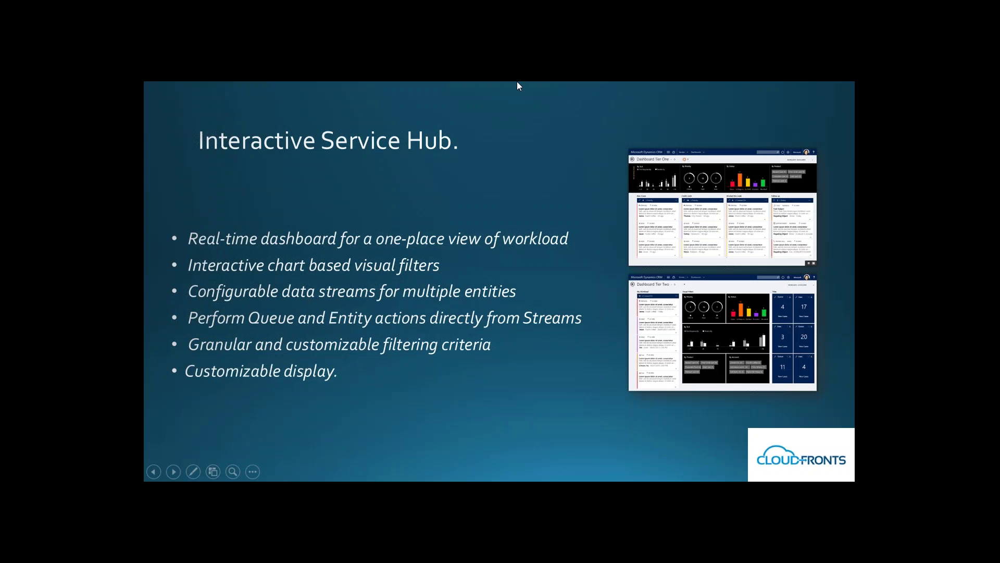
pyautogui.press('Right')
pyautogui.press('Left')
pyautogui.press('Right')
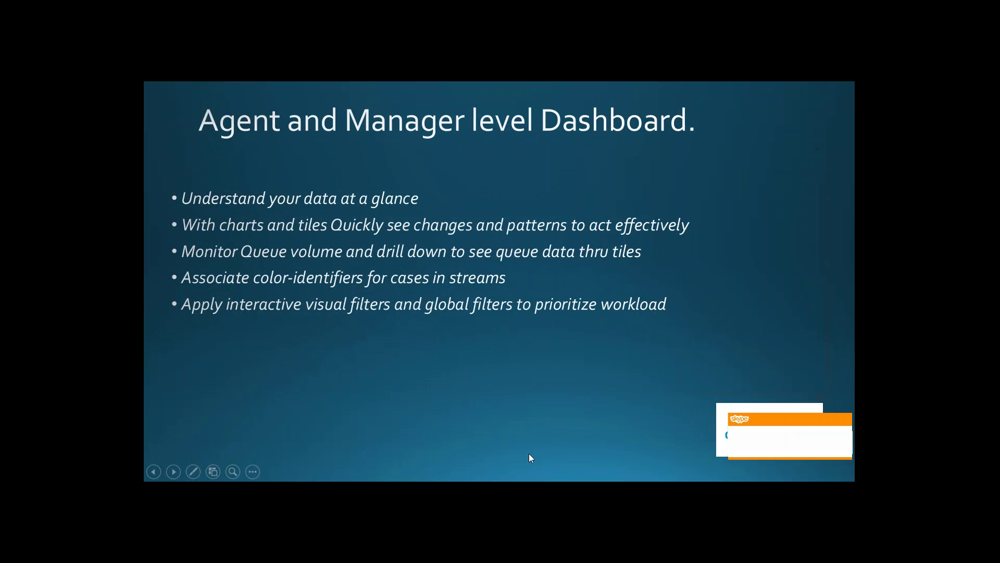
pyautogui.press('Escape')
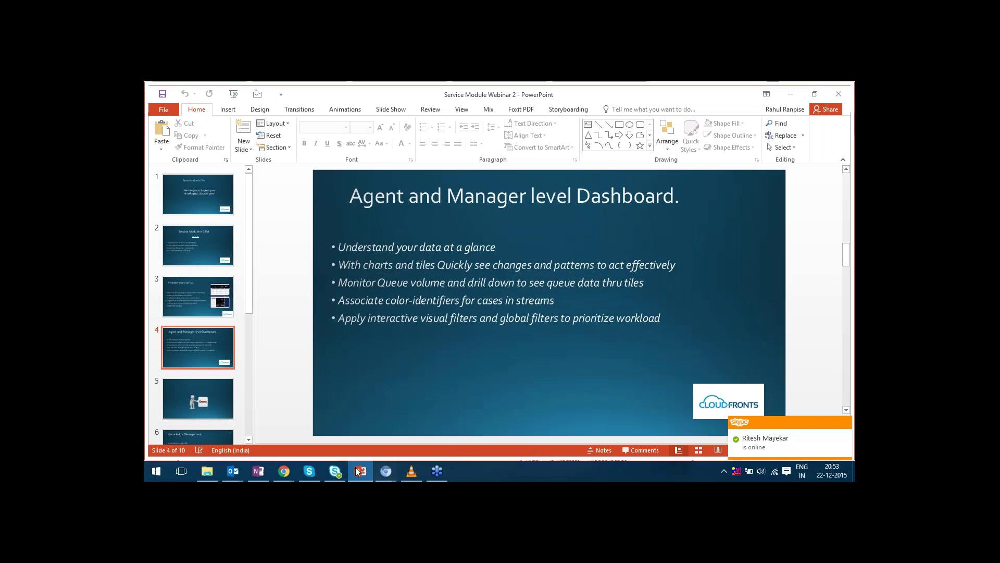
# - Switch back to Dynamics CRM, review the Tier 1 Dashboard streams, and show the visual filter charts
pyautogui.moveTo(385, 475)
pyautogui.click(431, 439)
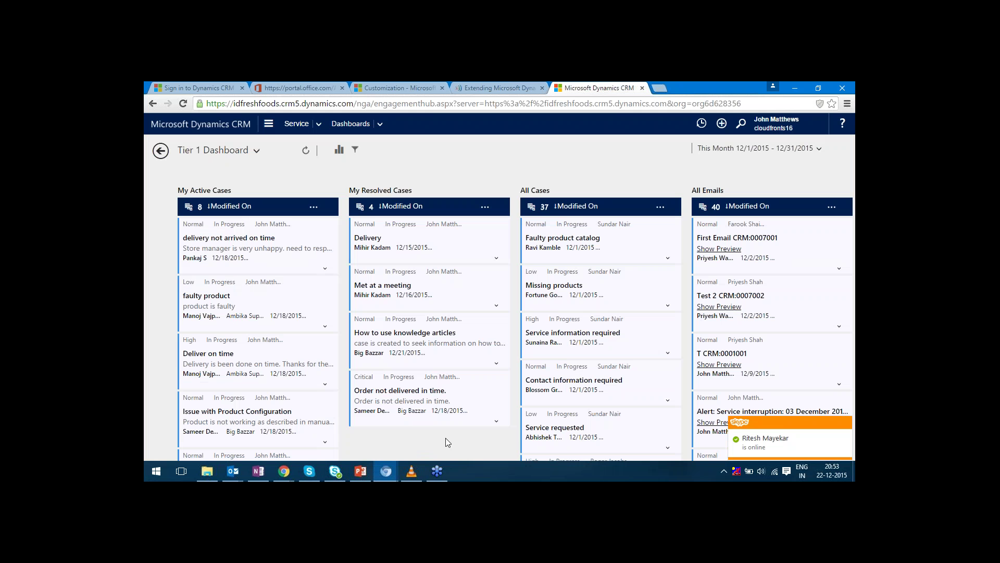
pyautogui.scroll(-2, 555, 302)
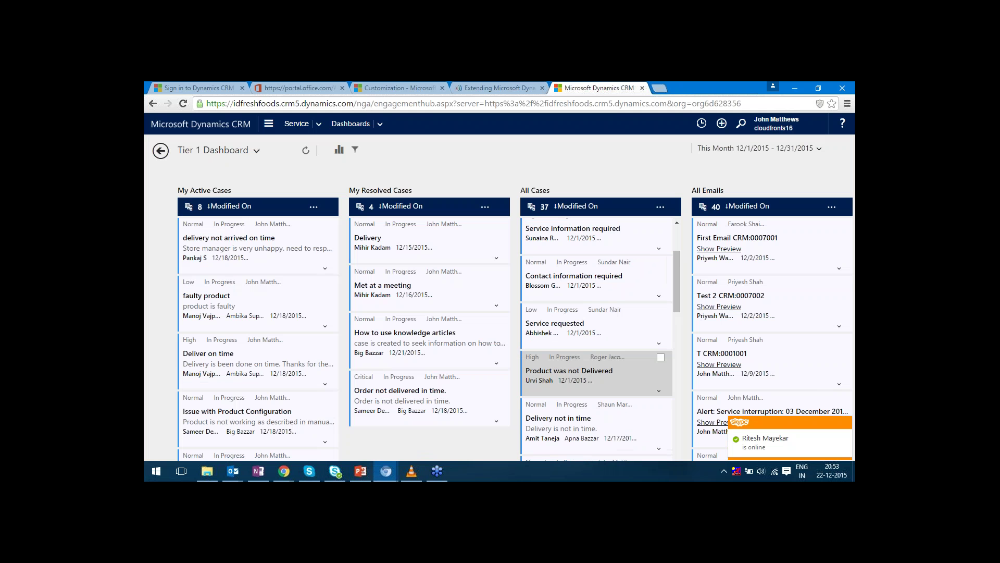
pyautogui.scroll(2, 556, 302)
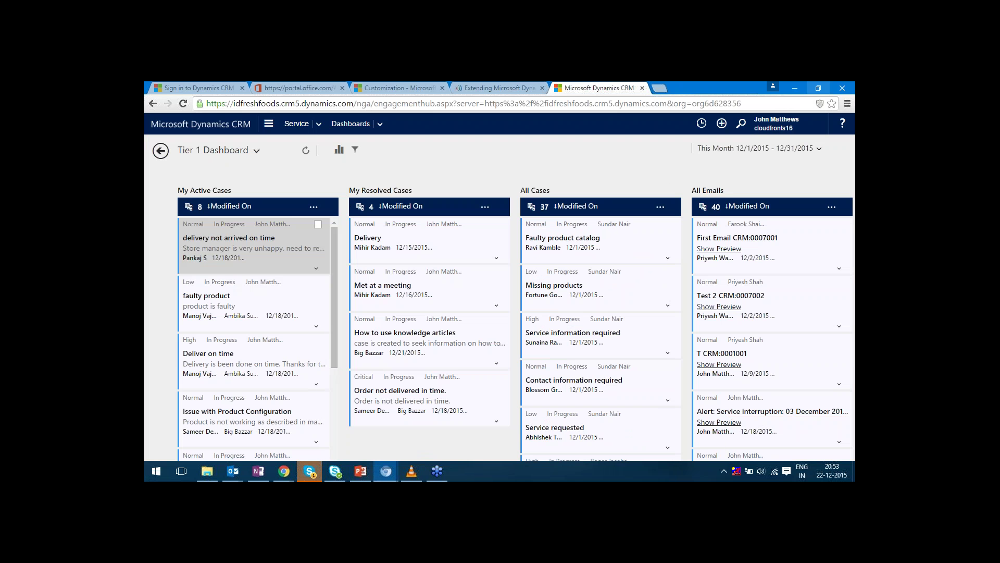
pyautogui.click(340, 150)
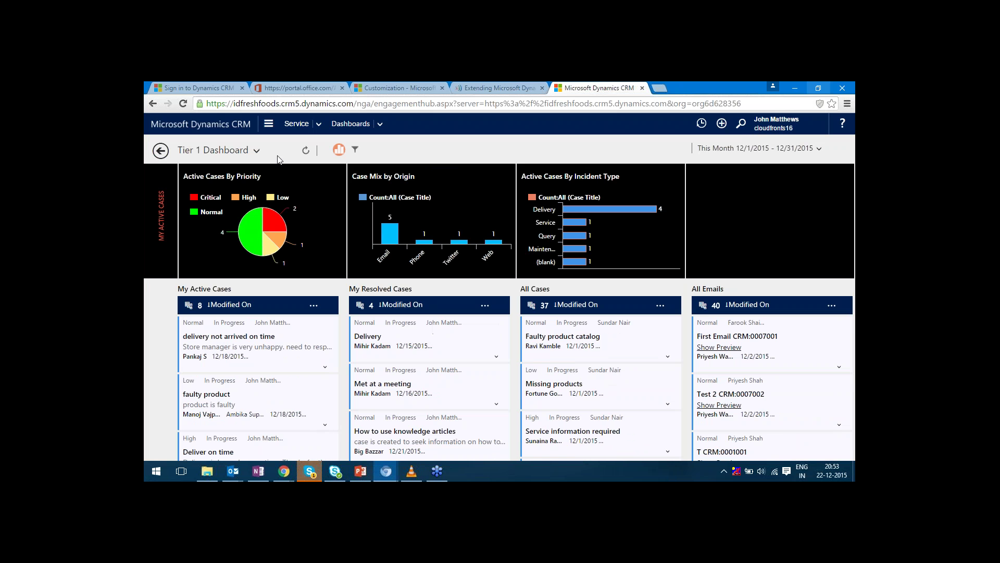
# - Switch from Tier 1 Dashboard to Tier 2 Dashboard
pyautogui.click(255, 151)
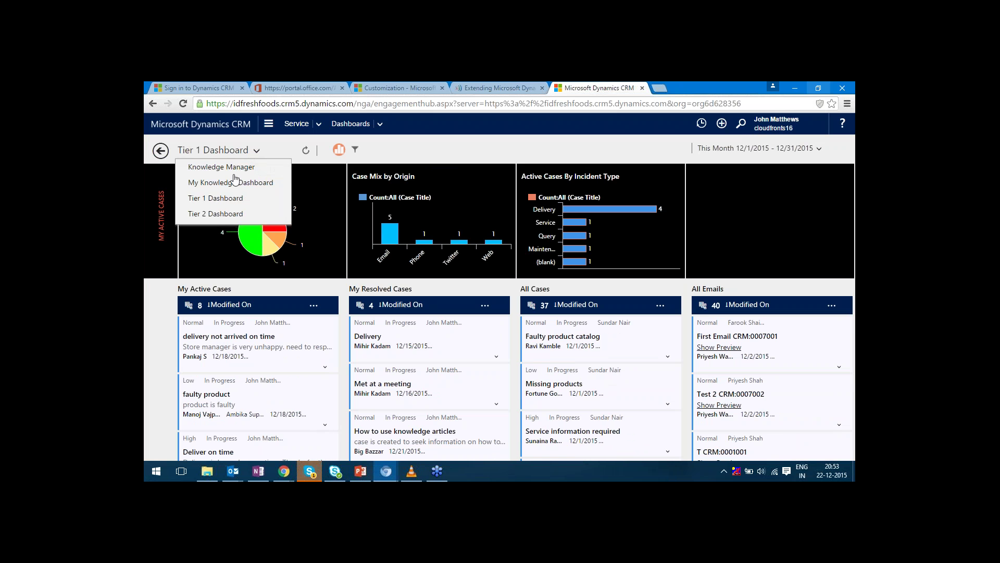
pyautogui.click(227, 215)
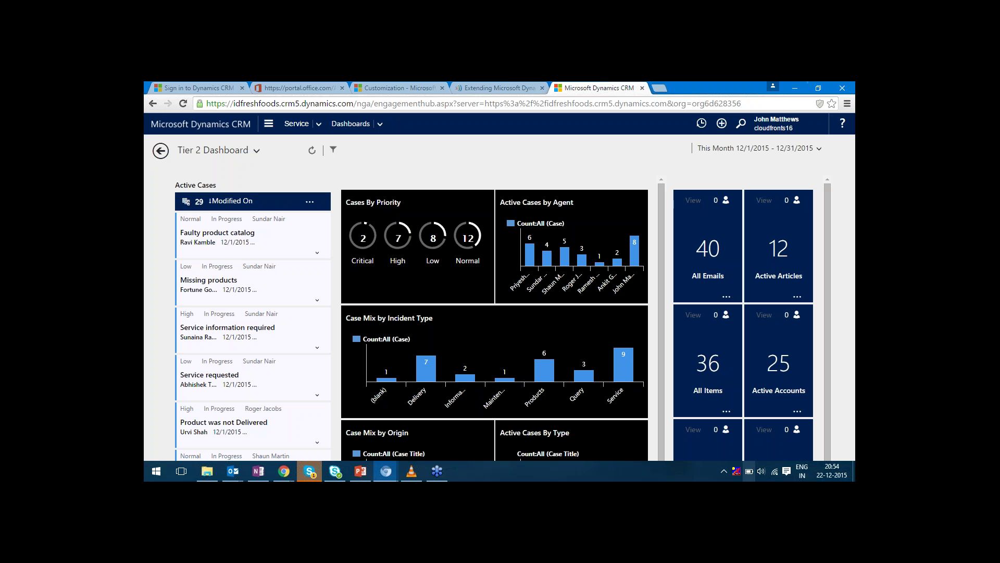
pyautogui.moveTo(748, 475)
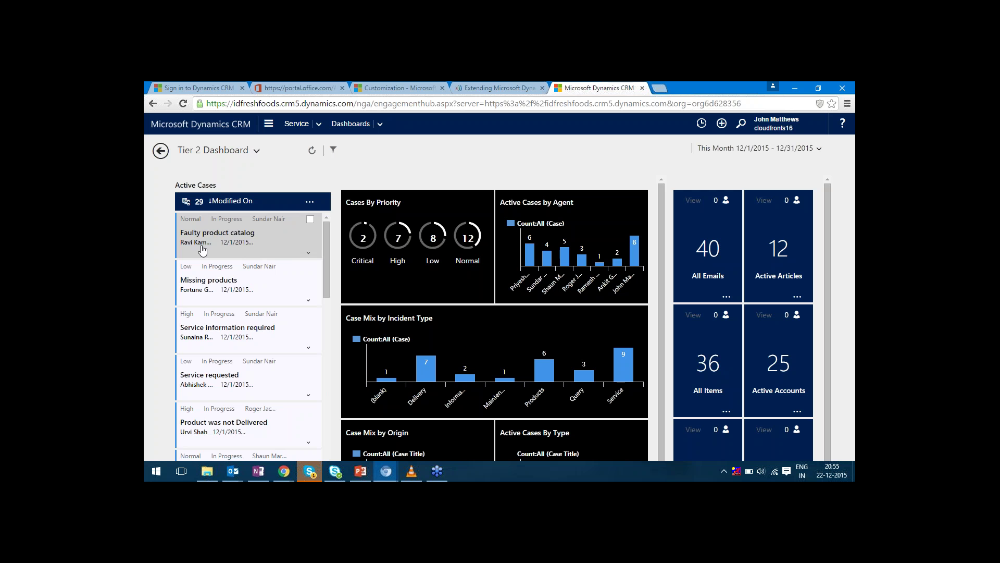
# - Sort the Active Cases stream by Priority and review the case list with the browser in full screen
pyautogui.scroll(-3, 202, 251)
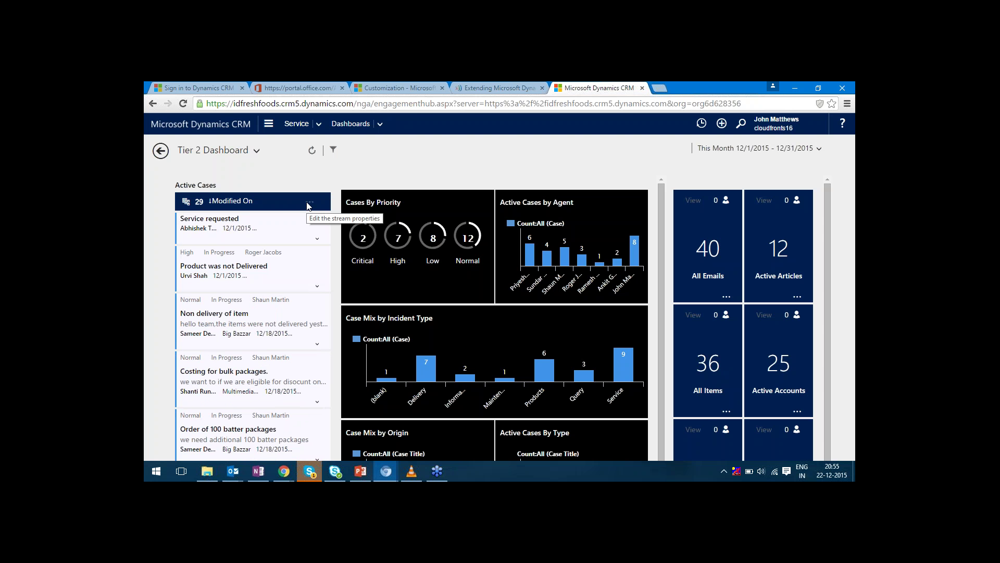
pyautogui.click(308, 203)
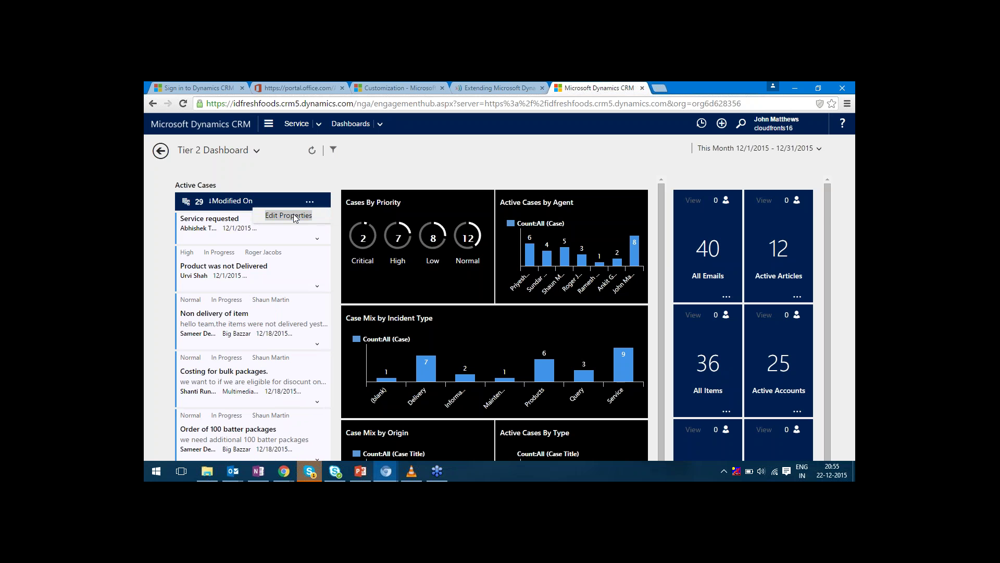
pyautogui.click(292, 215)
pyautogui.click(316, 272)
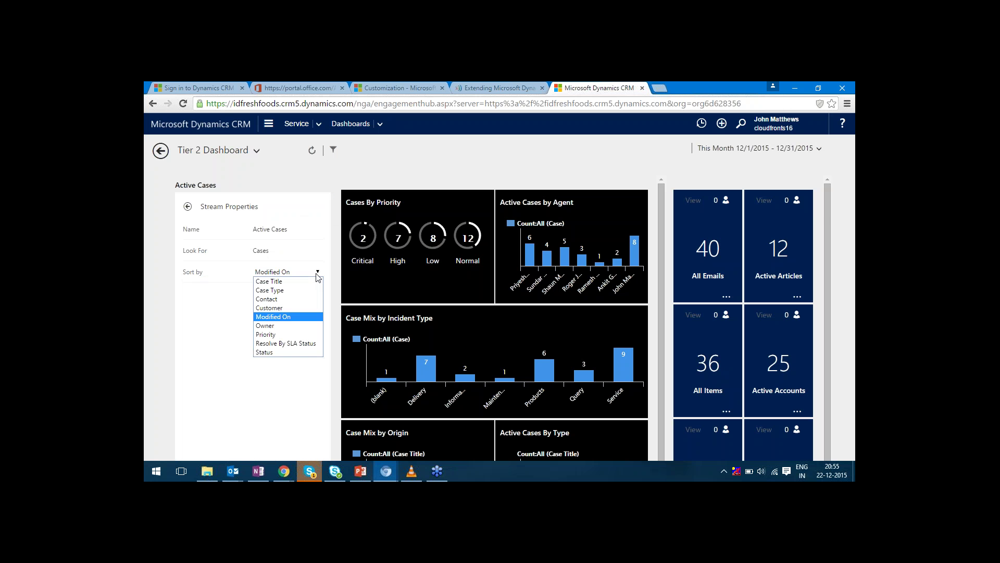
pyautogui.click(267, 335)
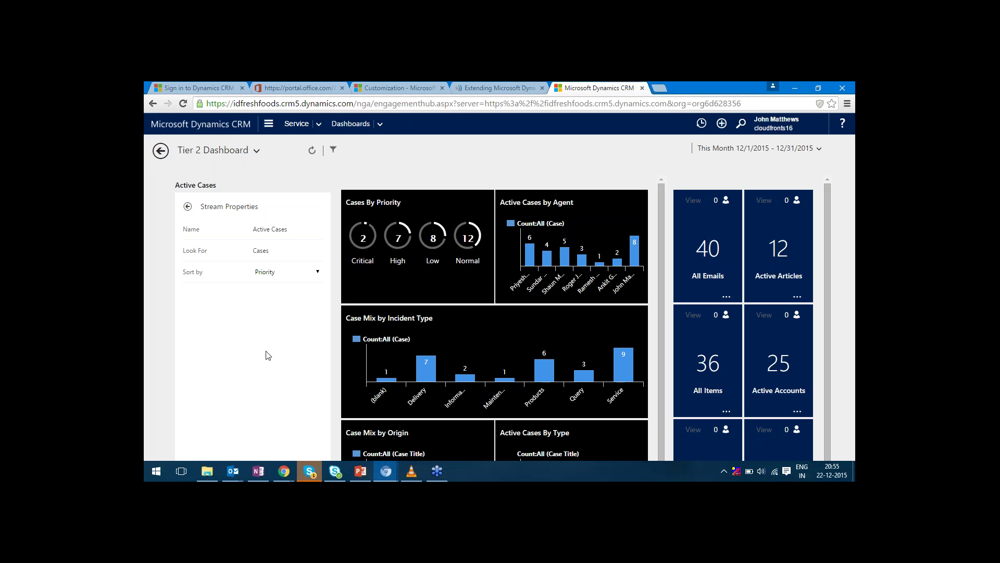
pyautogui.press('F11')
pyautogui.click(263, 443)
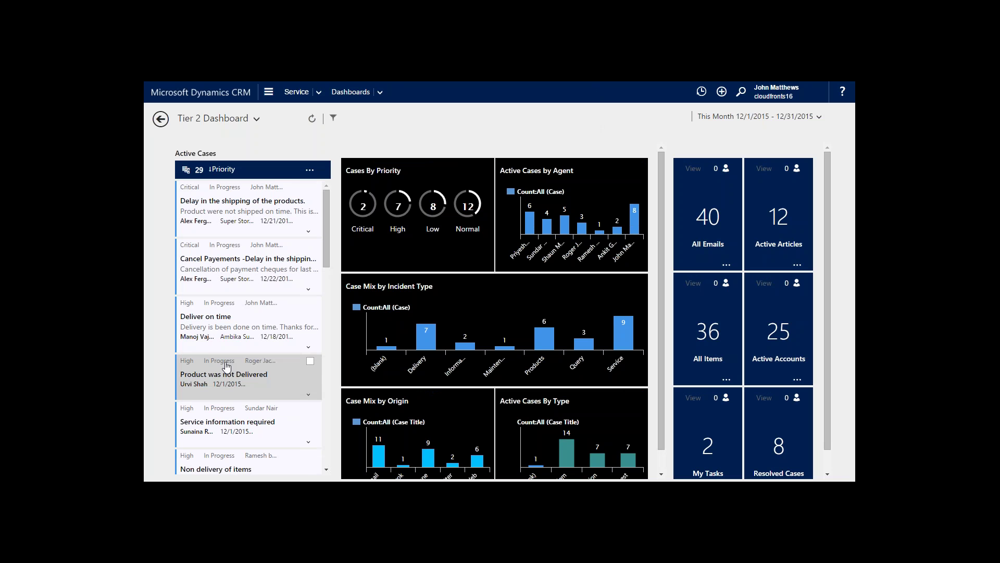
pyautogui.scroll(-6, 226, 366)
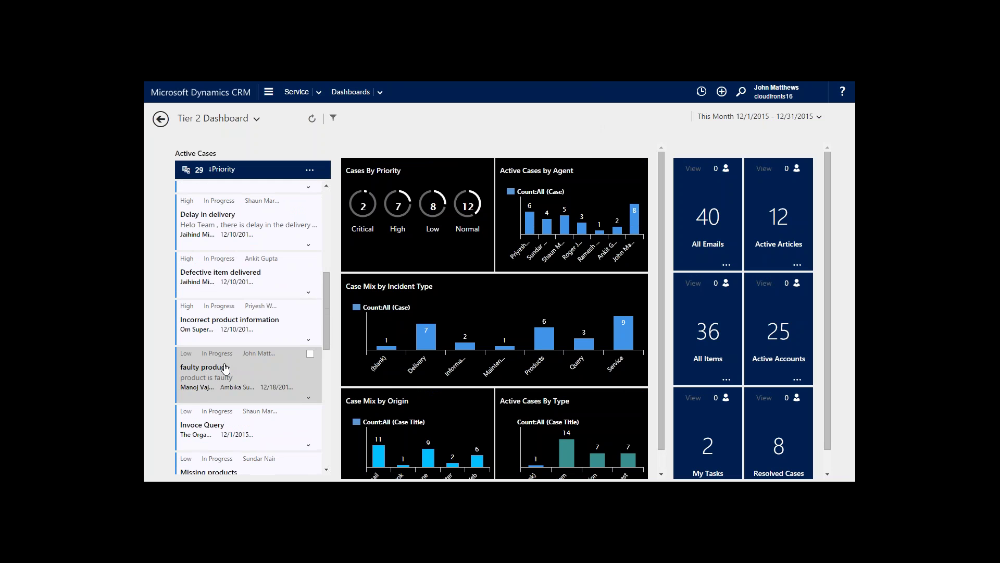
pyautogui.scroll(8, 225, 368)
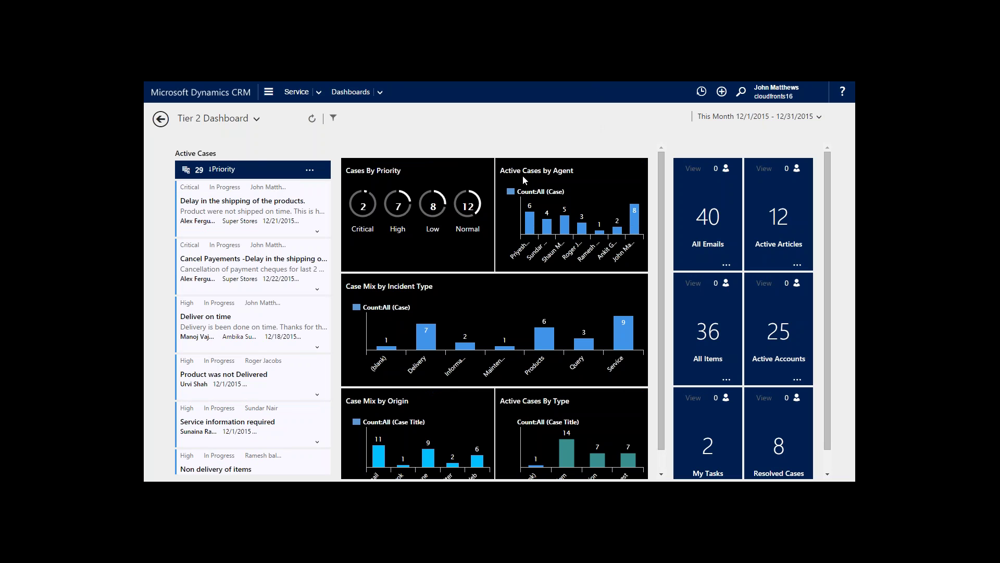
# - Filter Tier 2 Dashboard to High priority cases with the Cases By Priority chart, review them, and clear the filter
pyautogui.moveTo(403, 194)
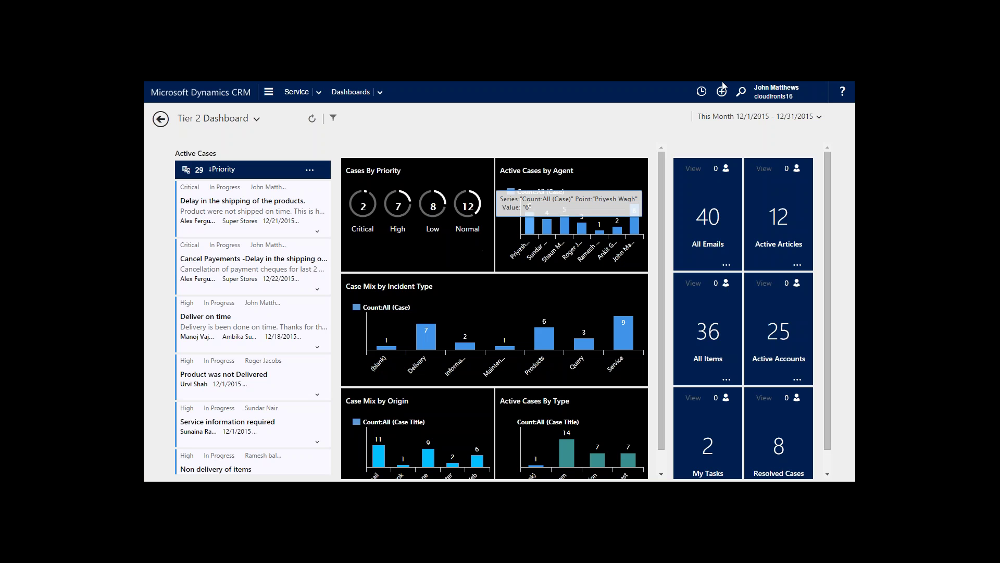
pyautogui.press('F11')
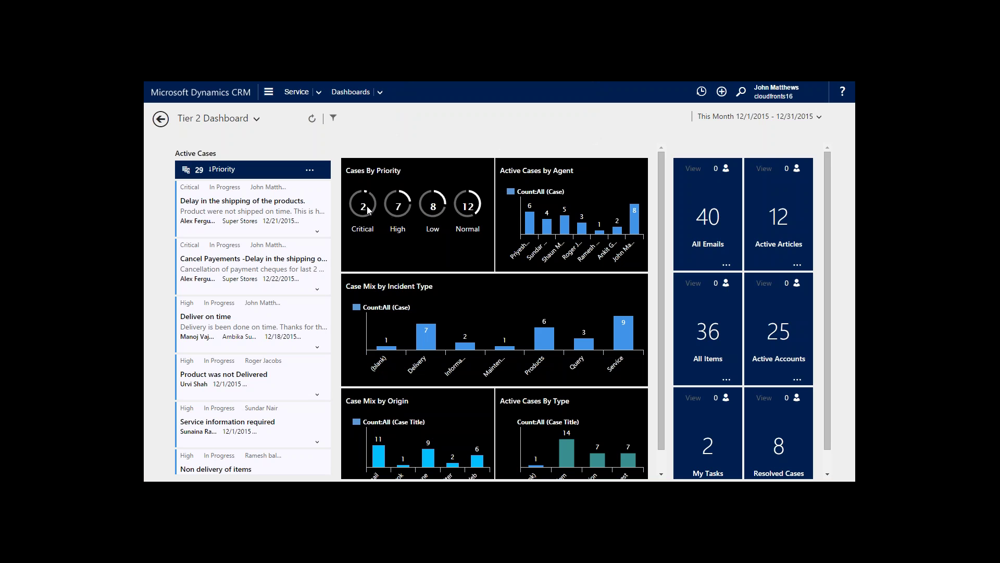
pyautogui.moveTo(367, 208)
pyautogui.click(410, 202)
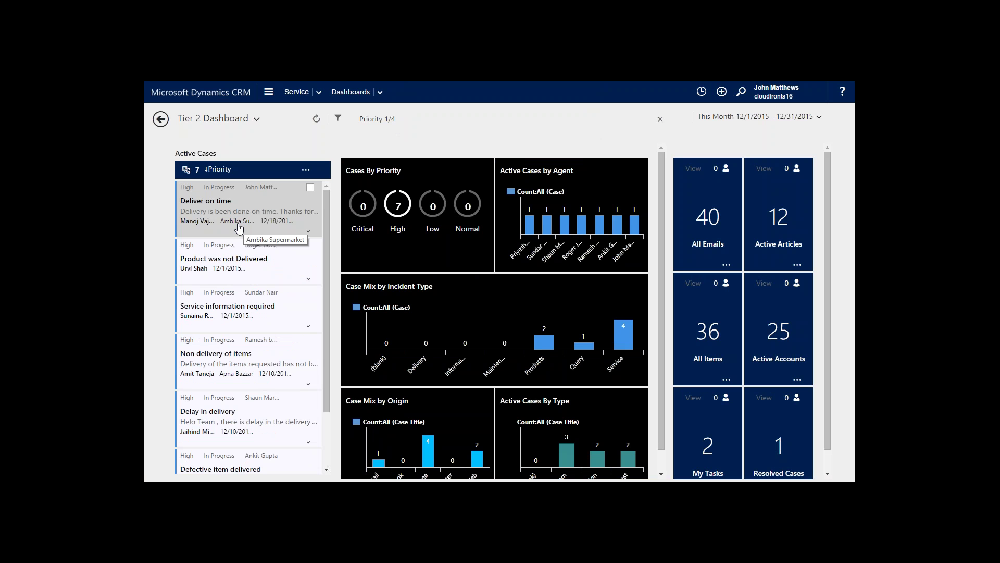
pyautogui.click(660, 119)
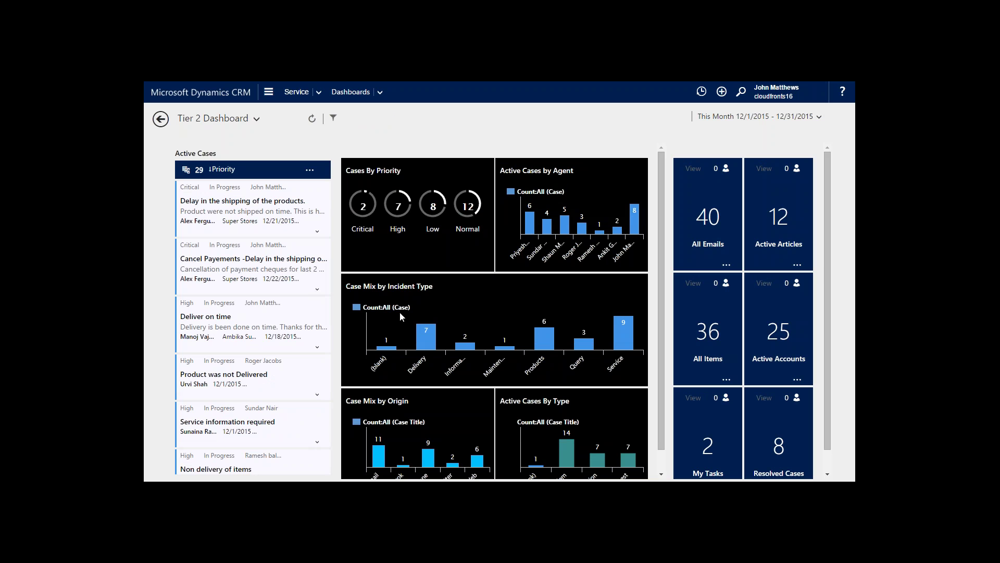
# - Examine the Case Mix by Incident Type, Case Mix by Origin and Active Cases By Type charts
pyautogui.scroll(-1, 524, 292)
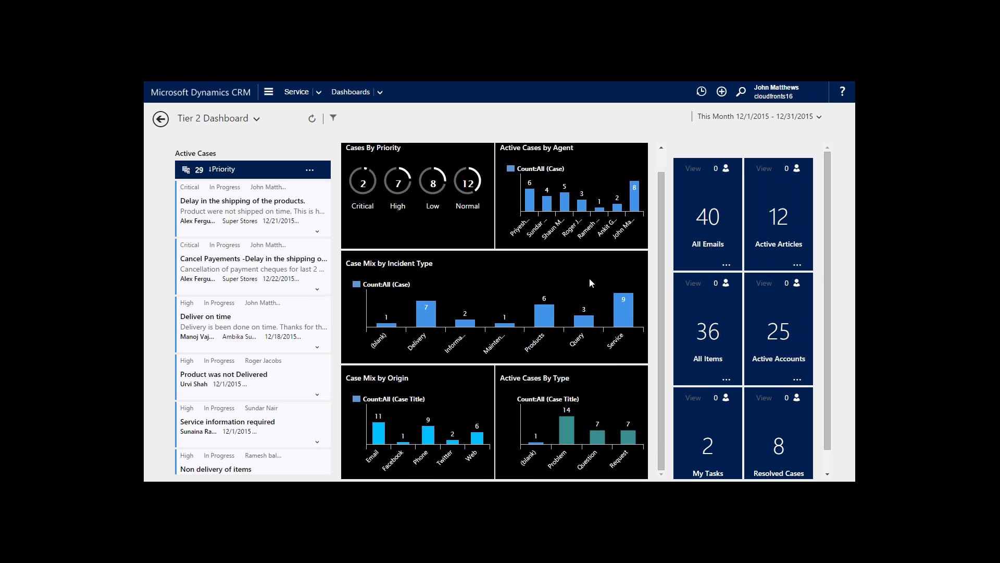
pyautogui.moveTo(426, 321)
pyautogui.moveTo(553, 461)
pyautogui.scroll(1, 598, 240)
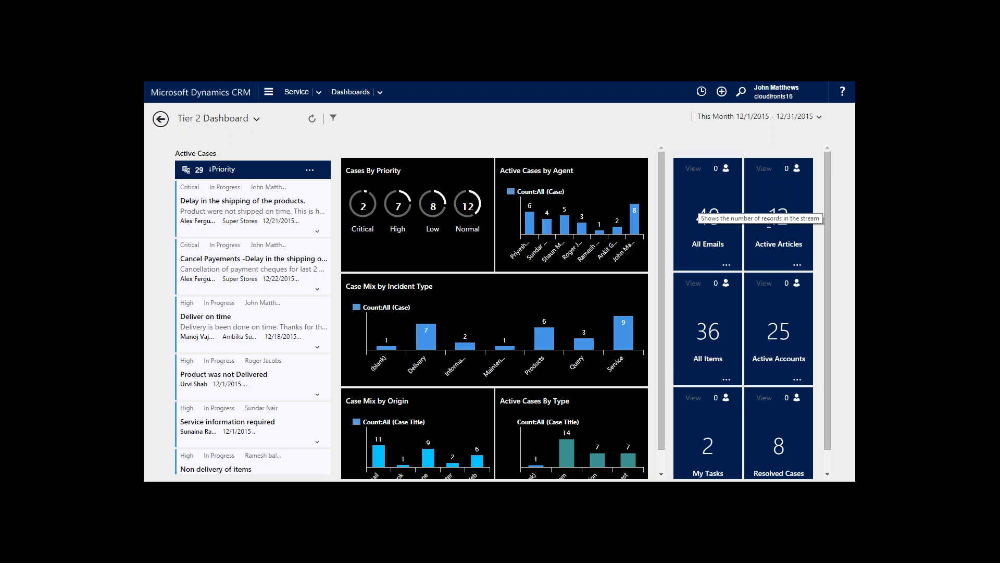
# - Preview the records in the Active Articles, All Items and Active Accounts tiles, and close the preview
pyautogui.click(797, 265)
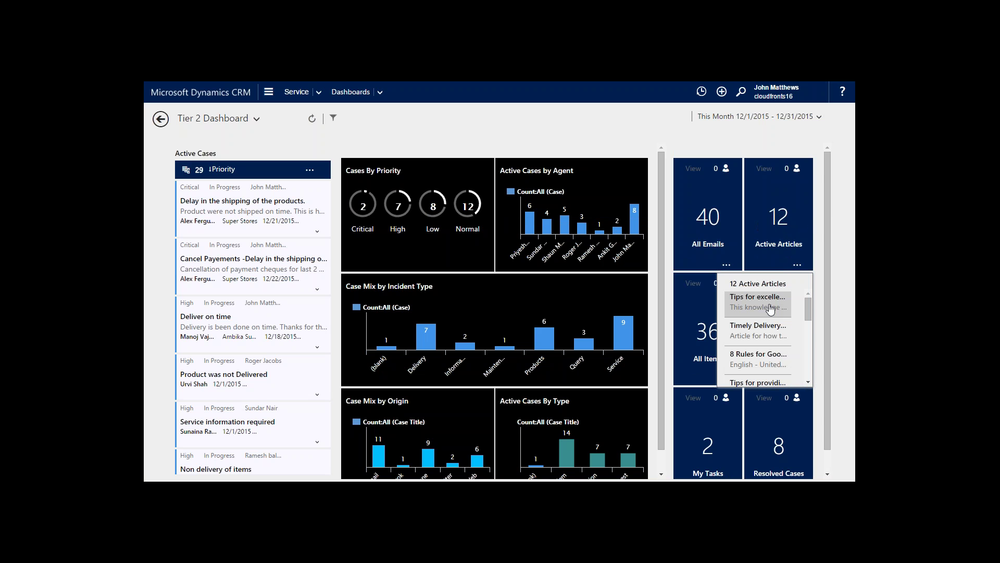
pyautogui.scroll(-6, 771, 309)
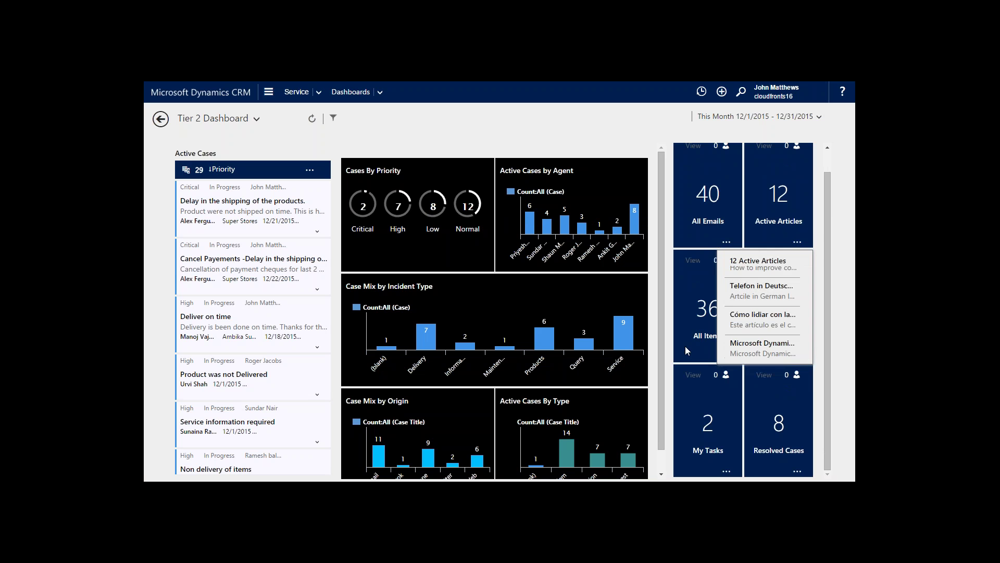
pyautogui.click(726, 356)
pyautogui.scroll(-5, 741, 311)
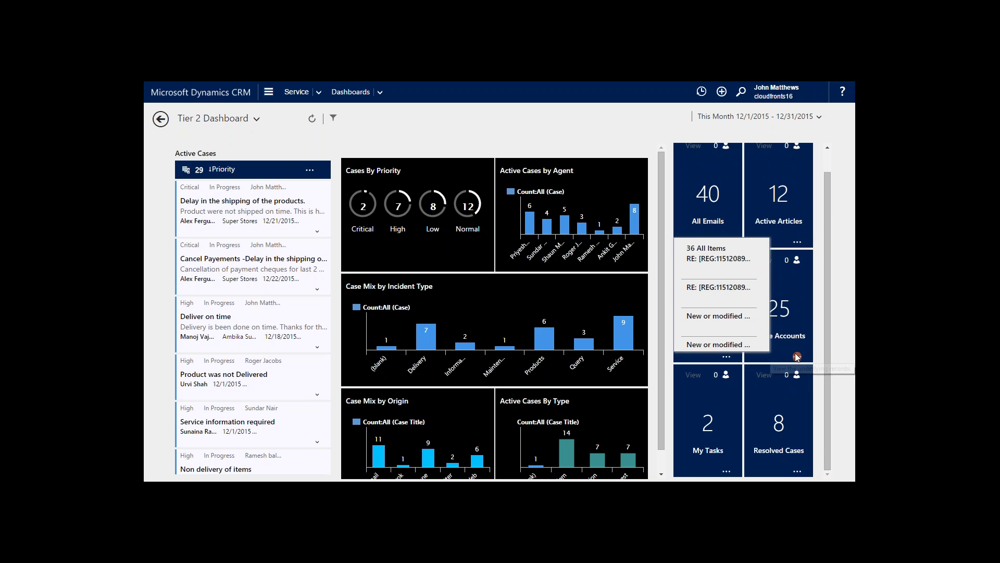
pyautogui.click(837, 347)
pyautogui.click(797, 357)
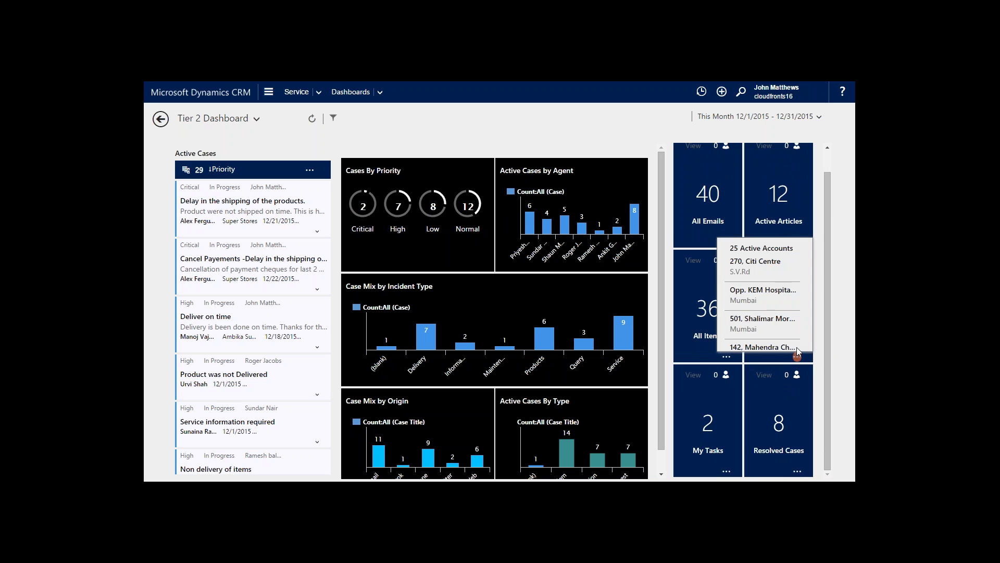
pyautogui.scroll(-2, 779, 305)
pyautogui.scroll(3, 778, 305)
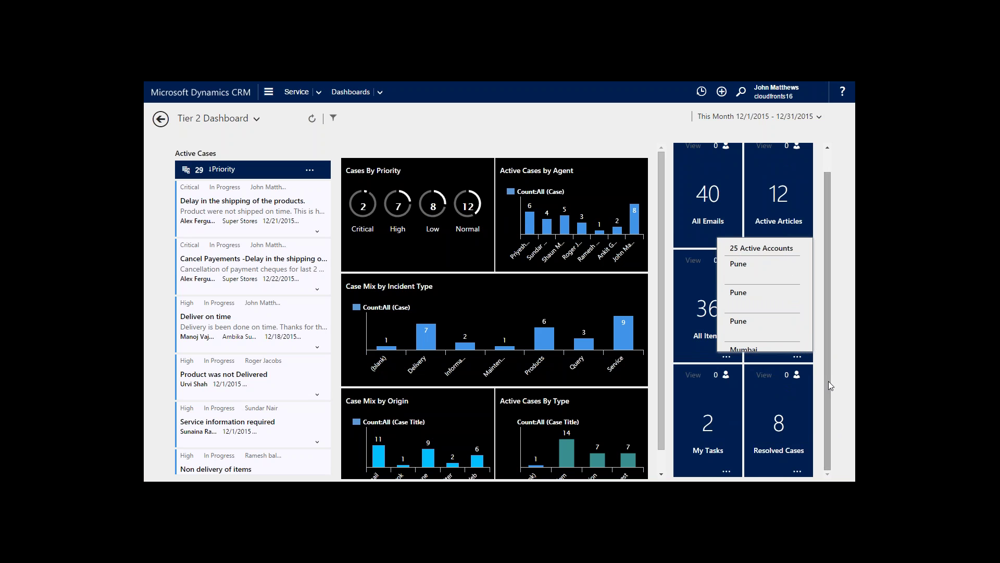
pyautogui.click(559, 130)
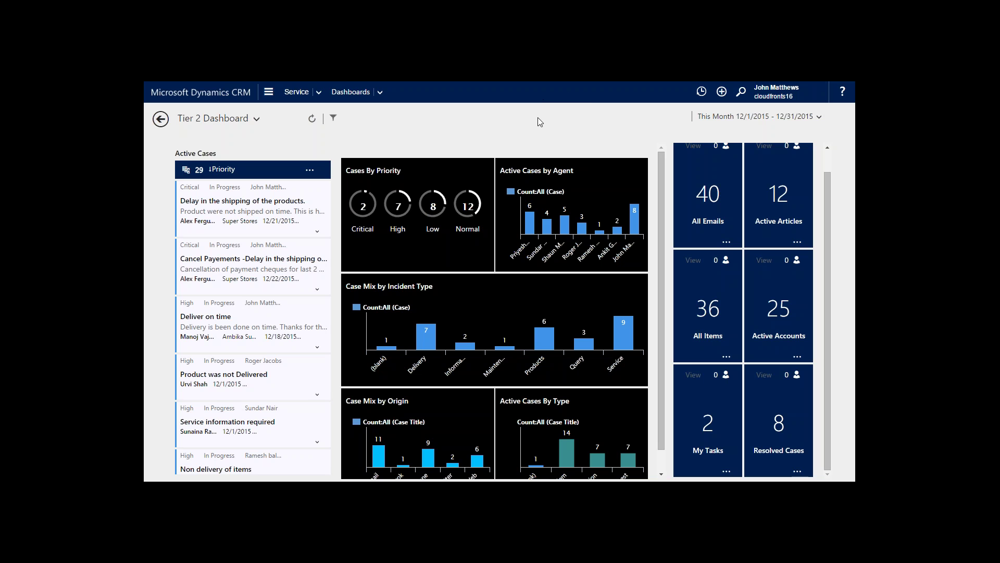
# - Leave full screen, switch to the Default Solution window, and open Tier 2 Dashboard for editing
pyautogui.press('super+shift+q')
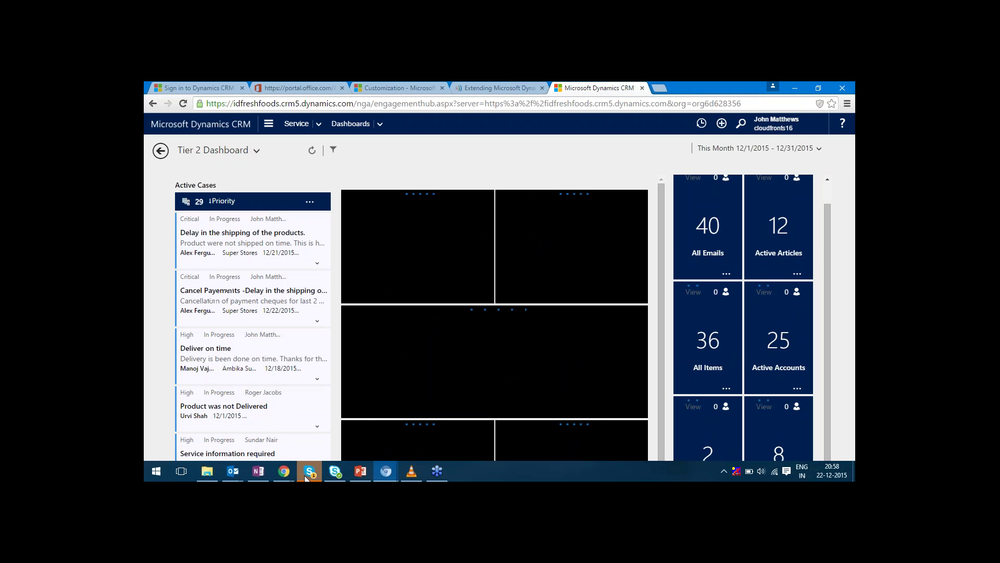
pyautogui.moveTo(285, 476)
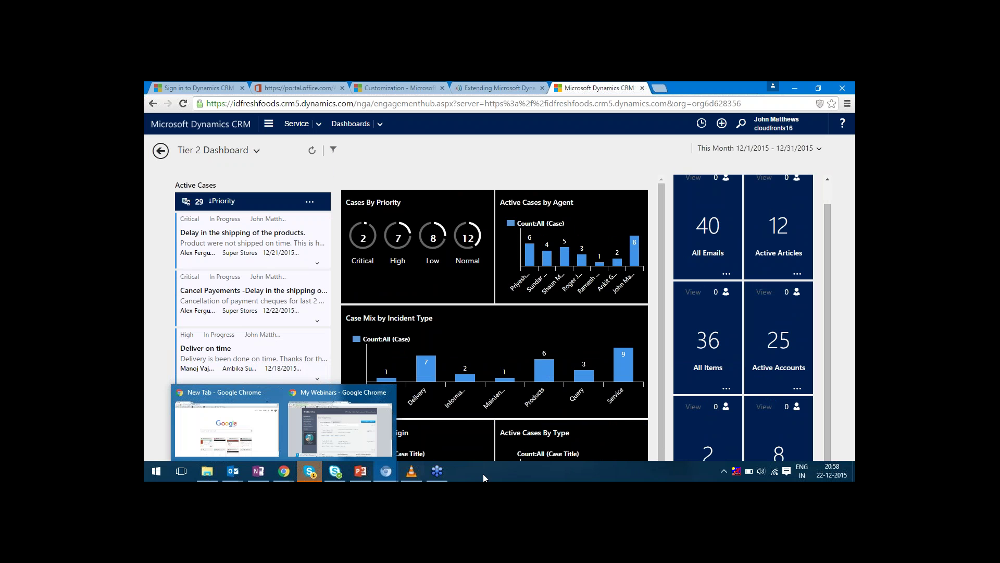
pyautogui.moveTo(385, 472)
pyautogui.click(329, 422)
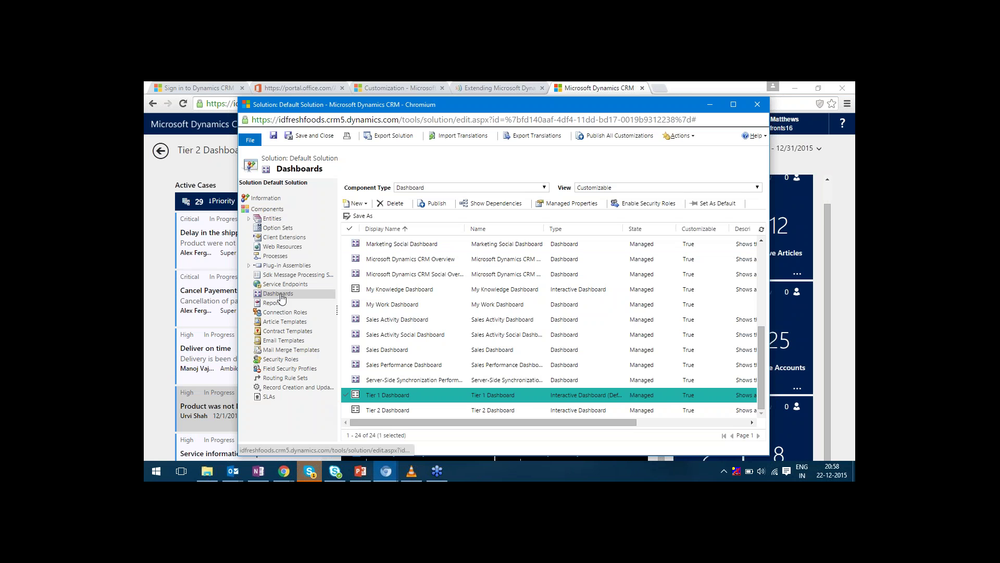
pyautogui.doubleClick(411, 414)
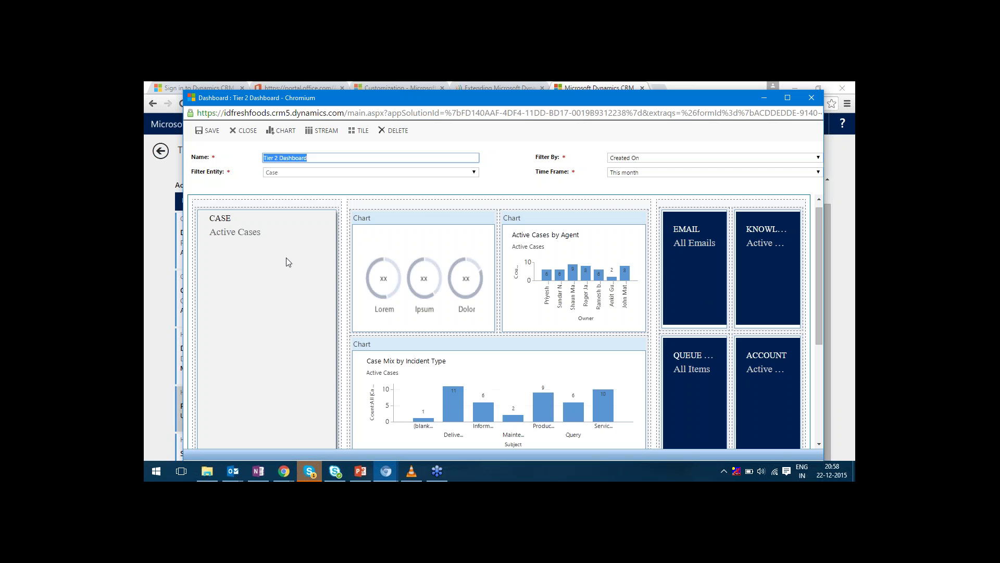
# - Delete the My Tasks tile and start a new tile in its slot that displays an entity view
pyautogui.scroll(-3, 713, 307)
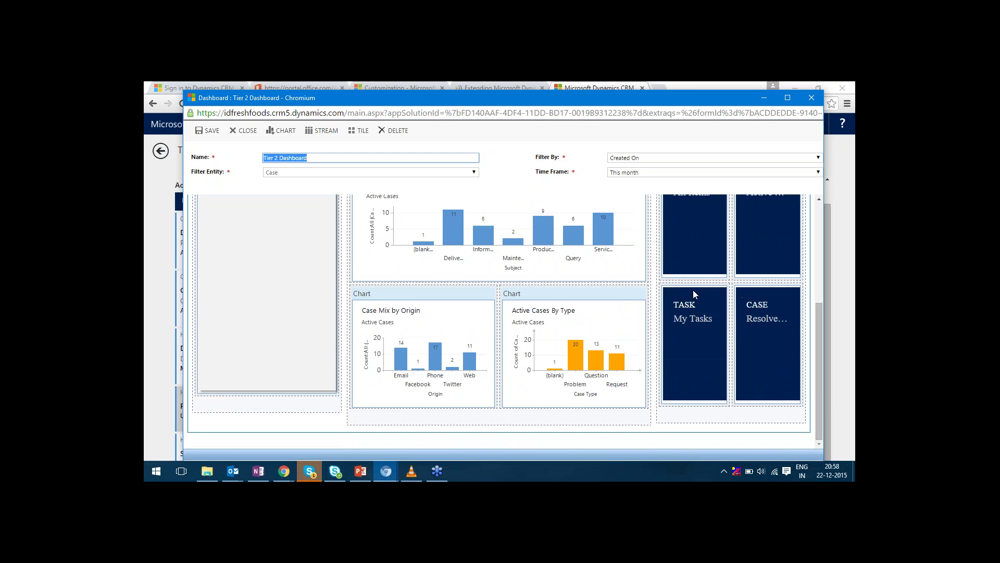
pyautogui.click(679, 286)
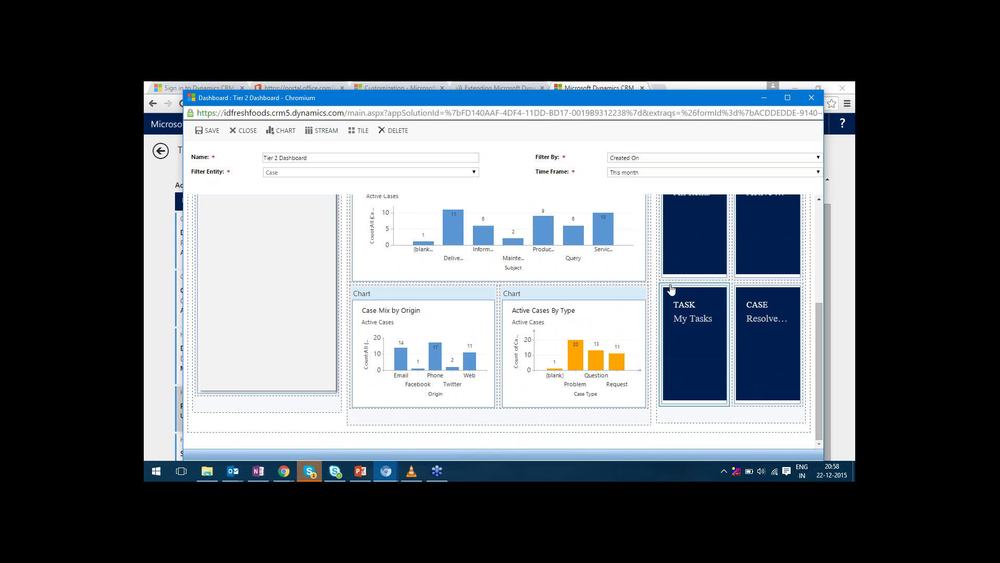
pyautogui.click(394, 133)
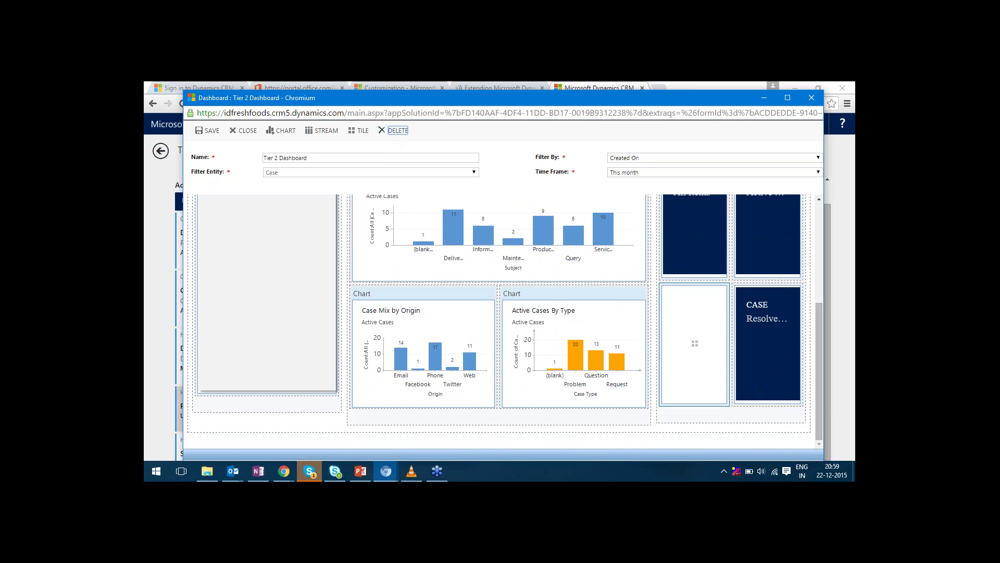
pyautogui.click(695, 344)
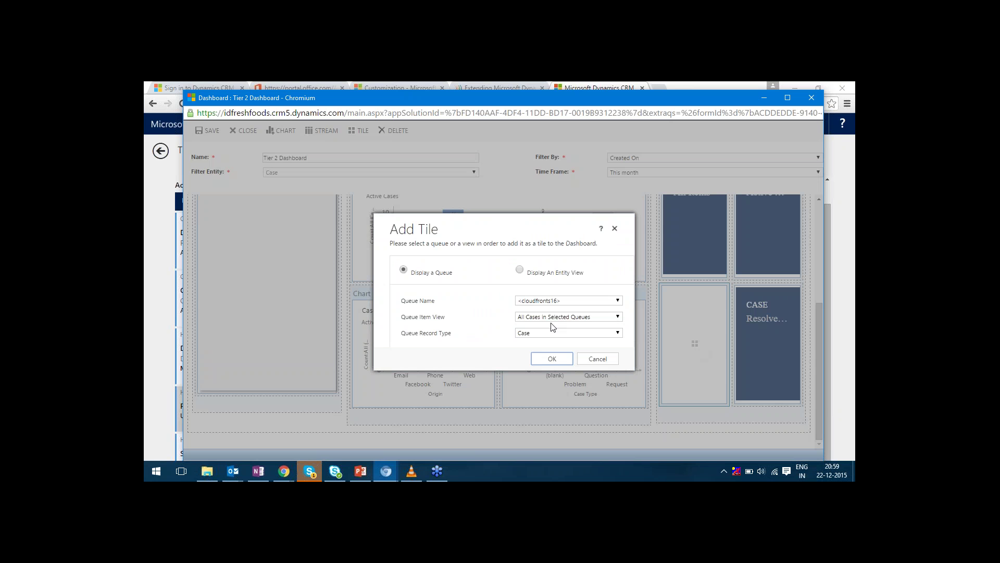
pyautogui.click(533, 274)
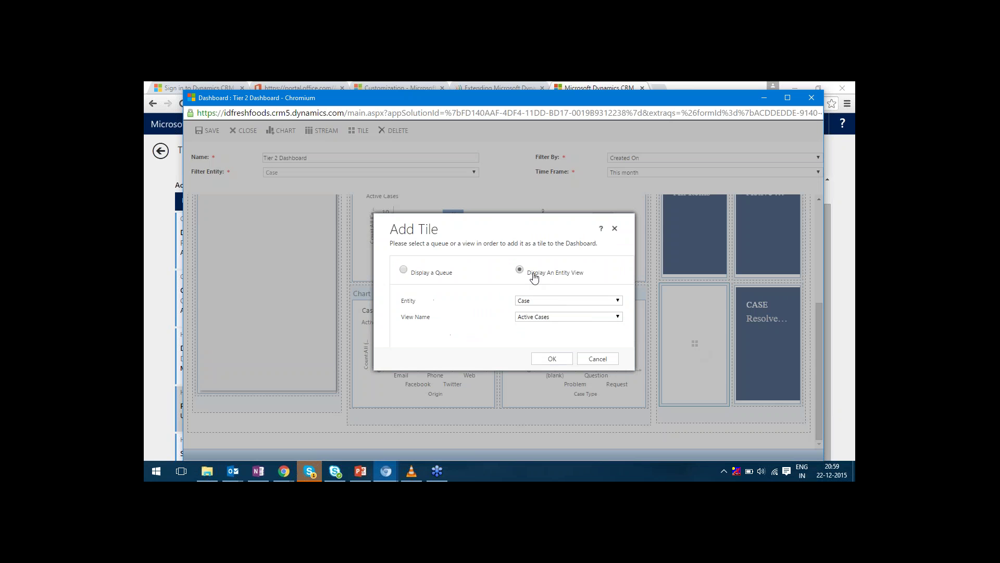
pyautogui.click(581, 301)
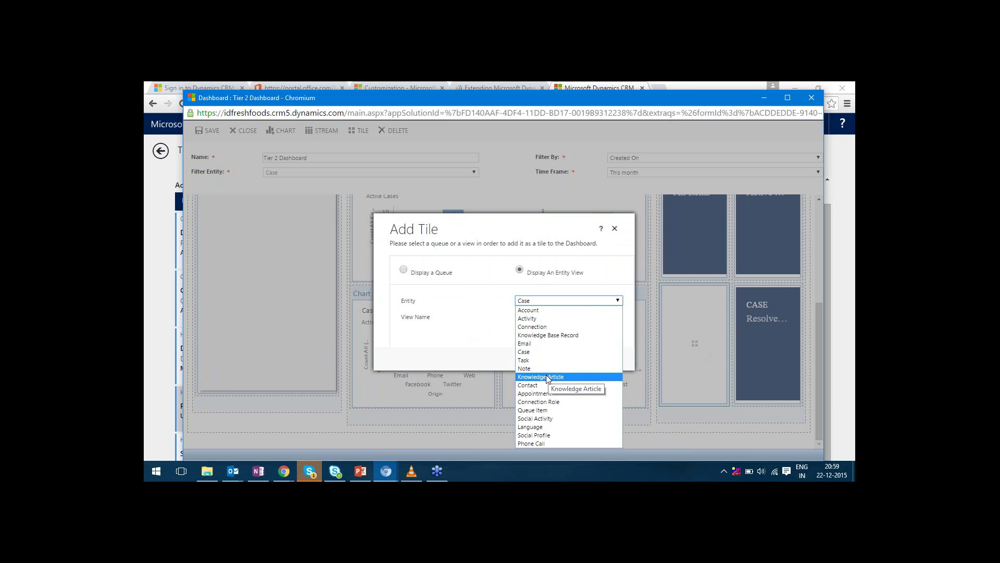
pyautogui.click(540, 427)
pyautogui.click(577, 317)
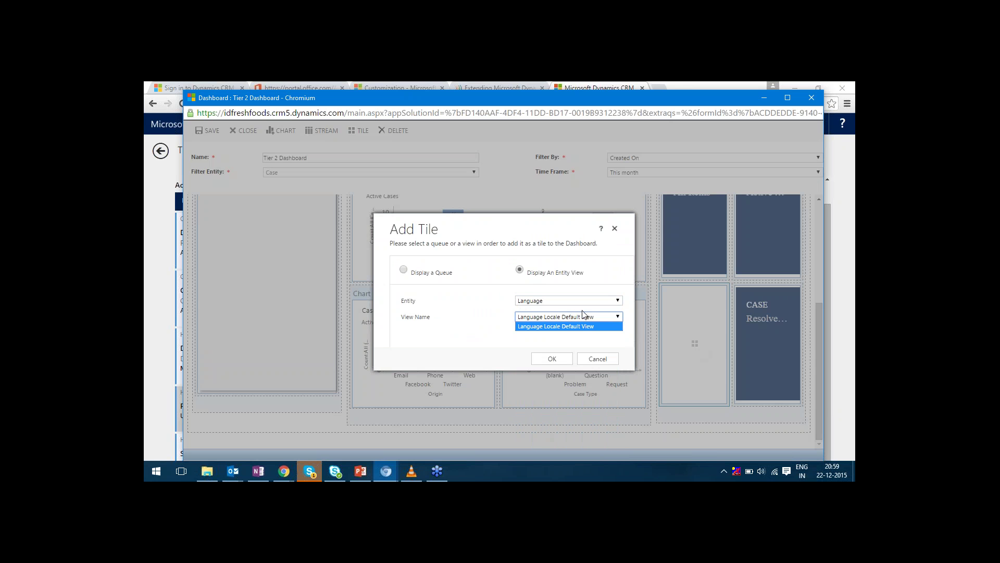
pyautogui.click(597, 304)
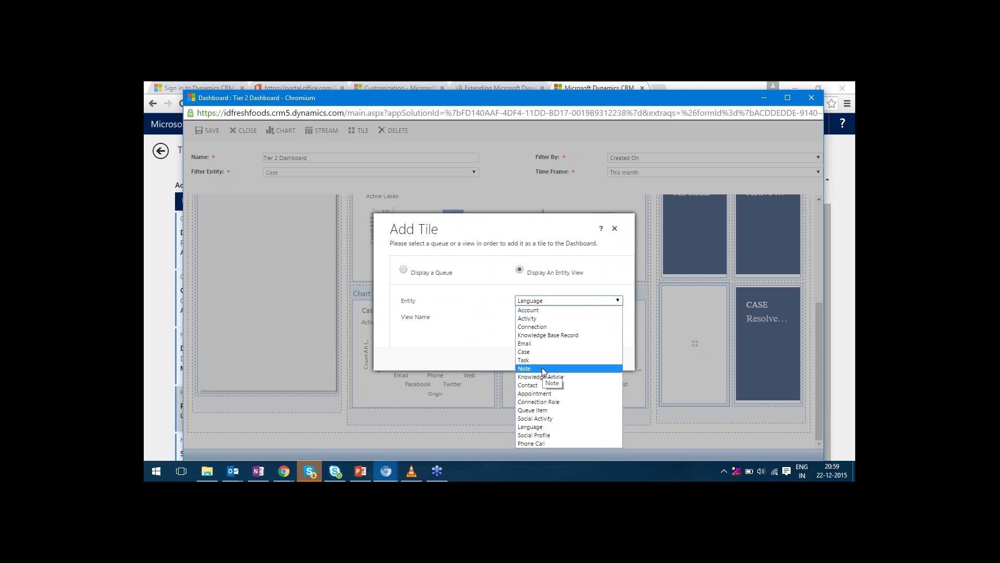
pyautogui.click(545, 361)
pyautogui.click(584, 316)
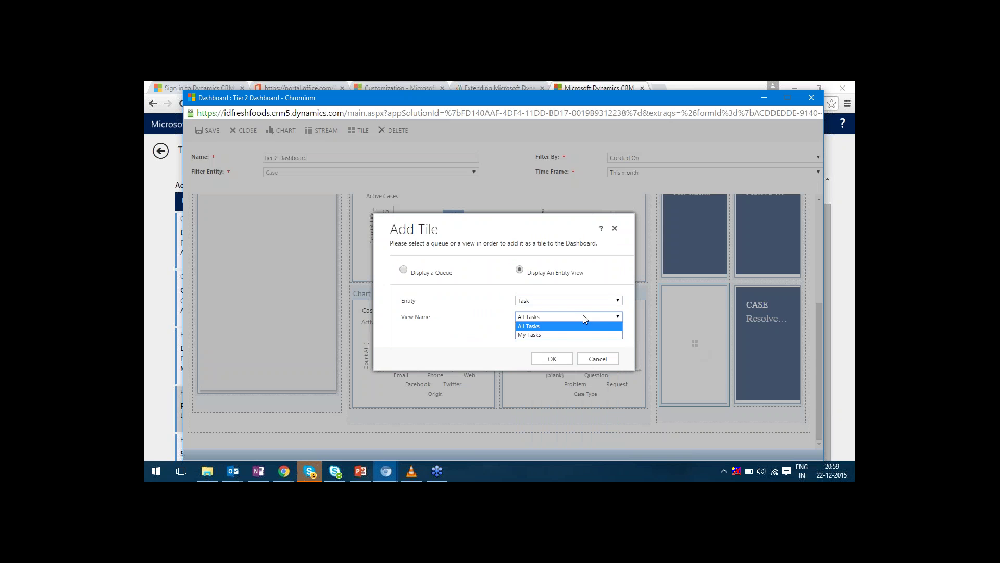
pyautogui.click(524, 327)
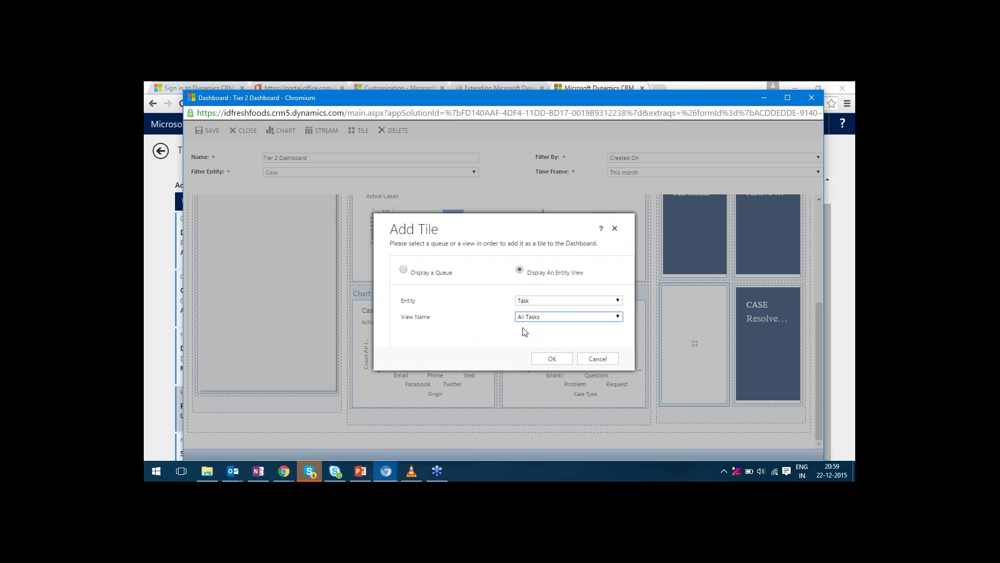
pyautogui.click(555, 315)
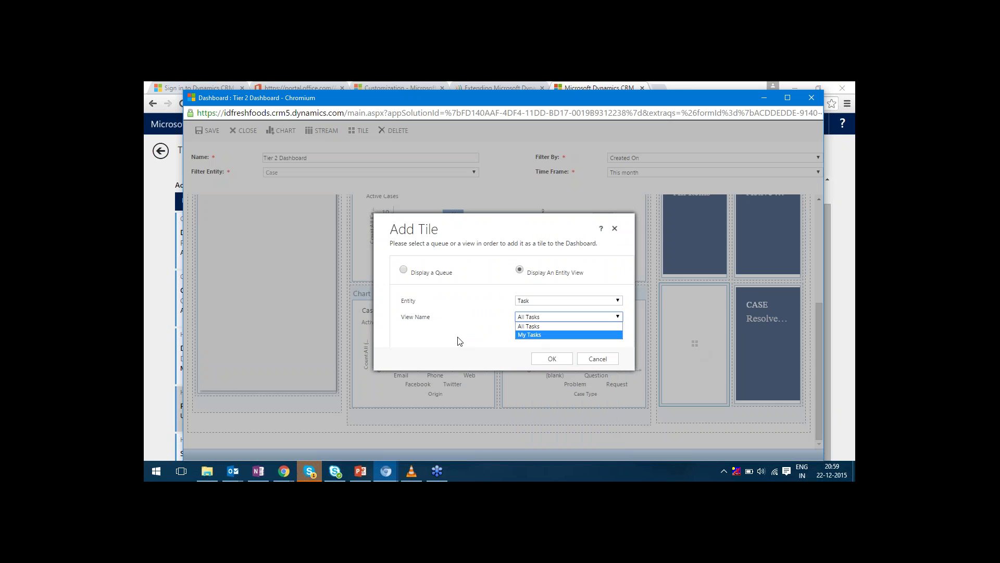
pyautogui.click(459, 341)
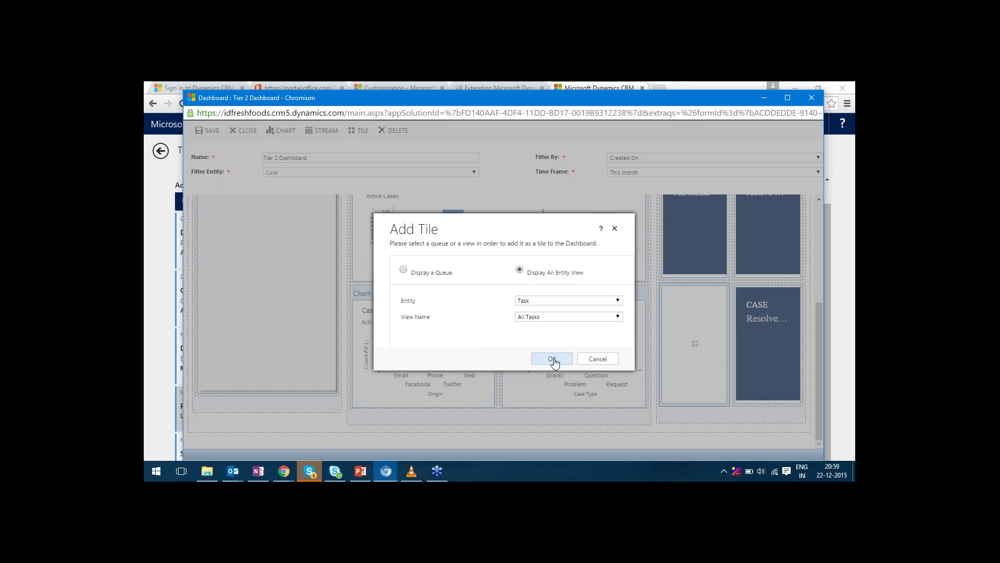
pyautogui.click(598, 359)
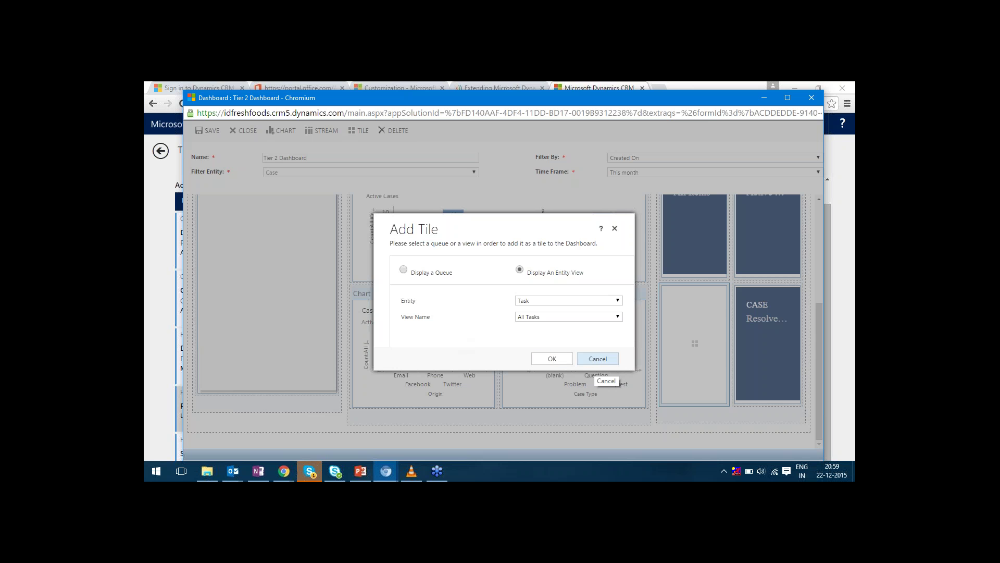
pyautogui.click(598, 358)
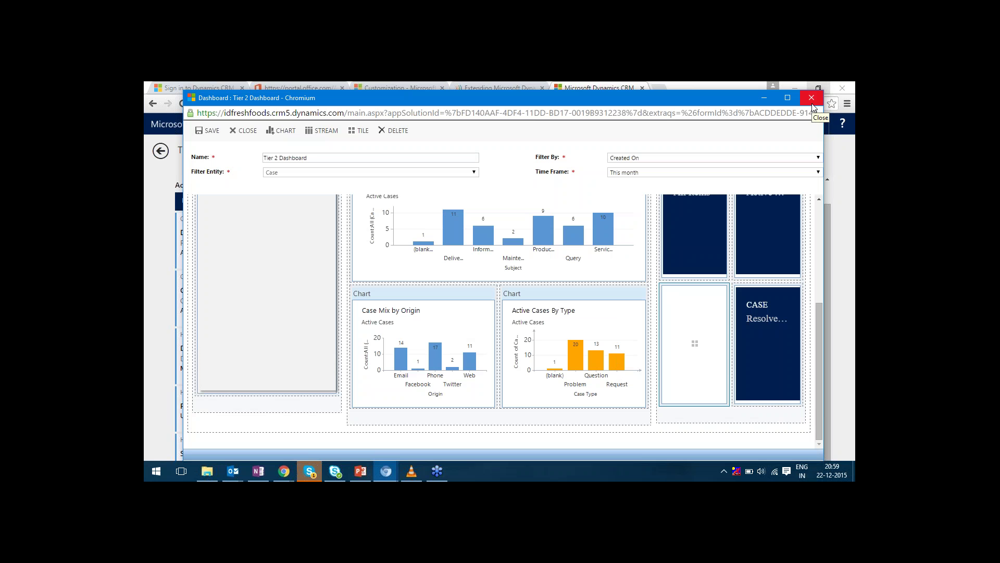
# - Close the Tier 2 Dashboard editor without saving the changes and return to the live dashboard
pyautogui.click(846, 118)
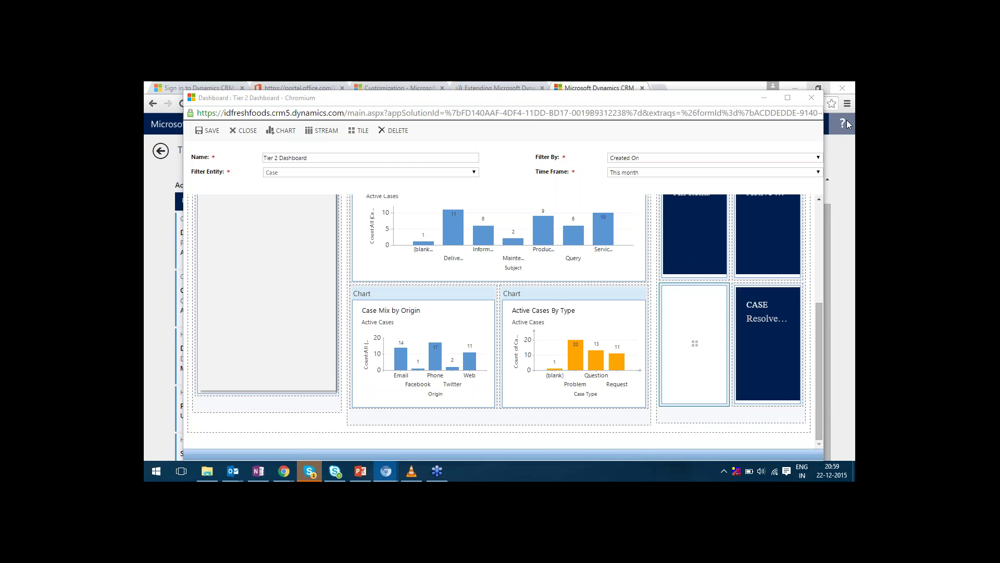
pyautogui.click(811, 98)
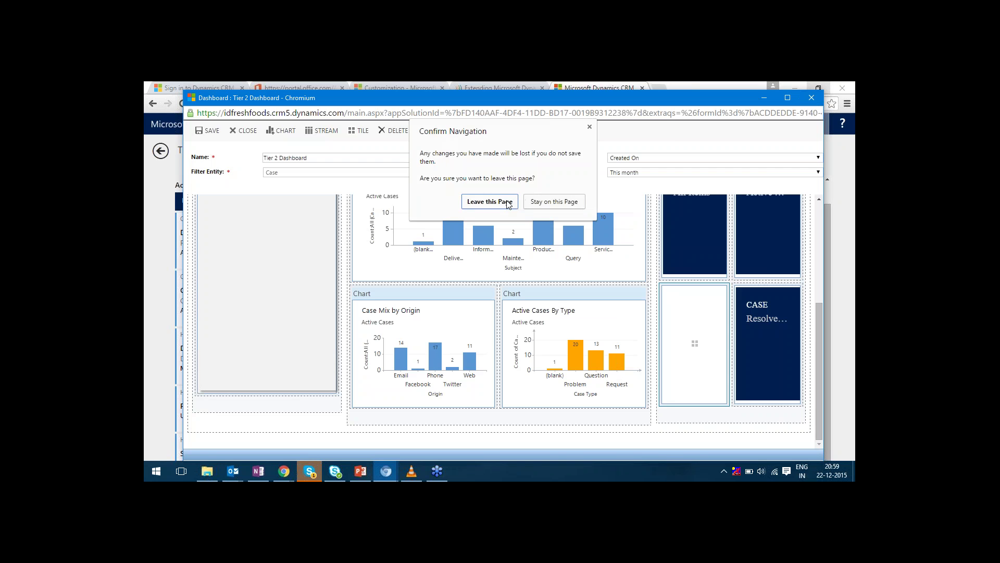
pyautogui.click(488, 202)
pyautogui.click(145, 265)
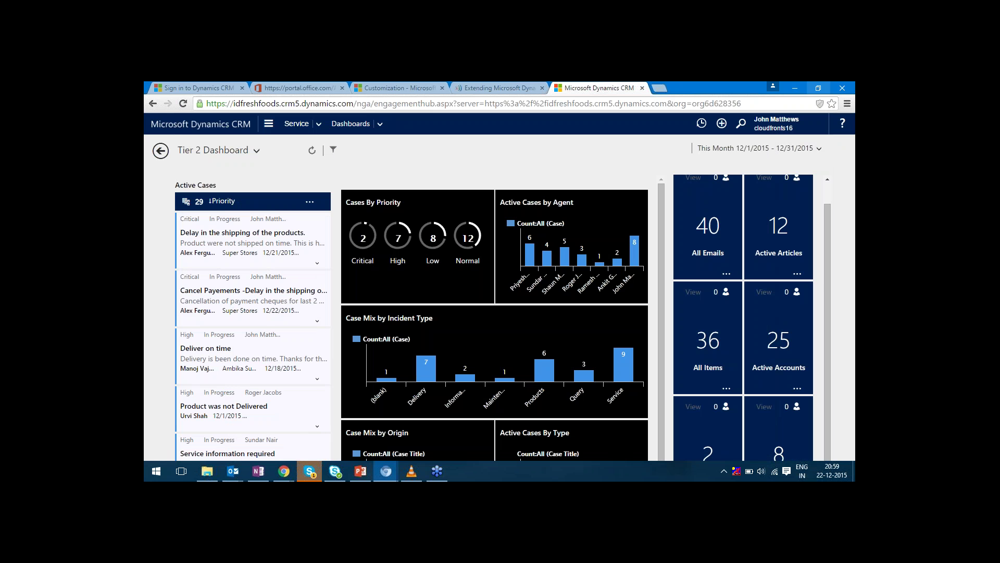
# - Switch to the Knowledge Manager dashboard and display its visual filter charts above the article streams
pyautogui.click(258, 155)
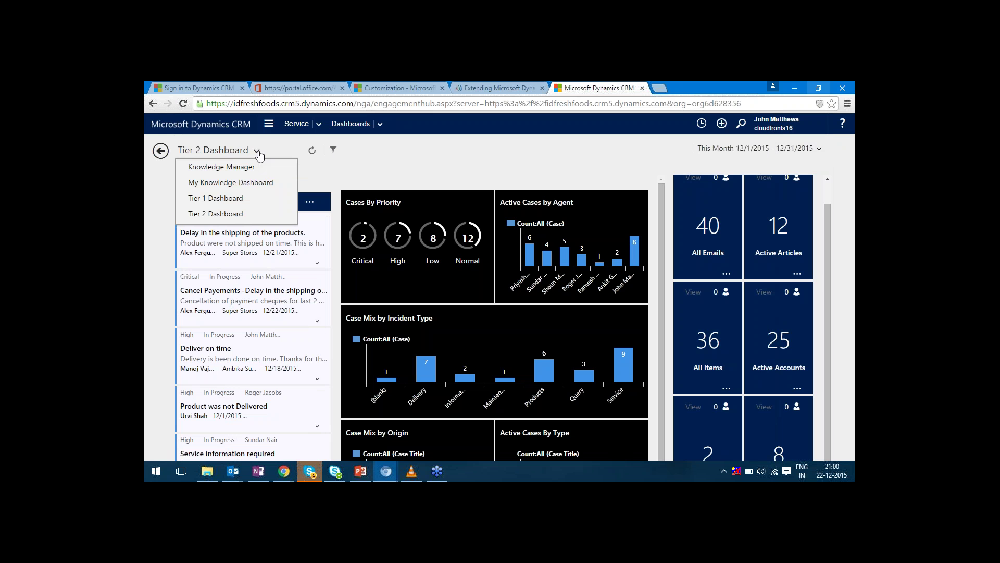
pyautogui.click(234, 168)
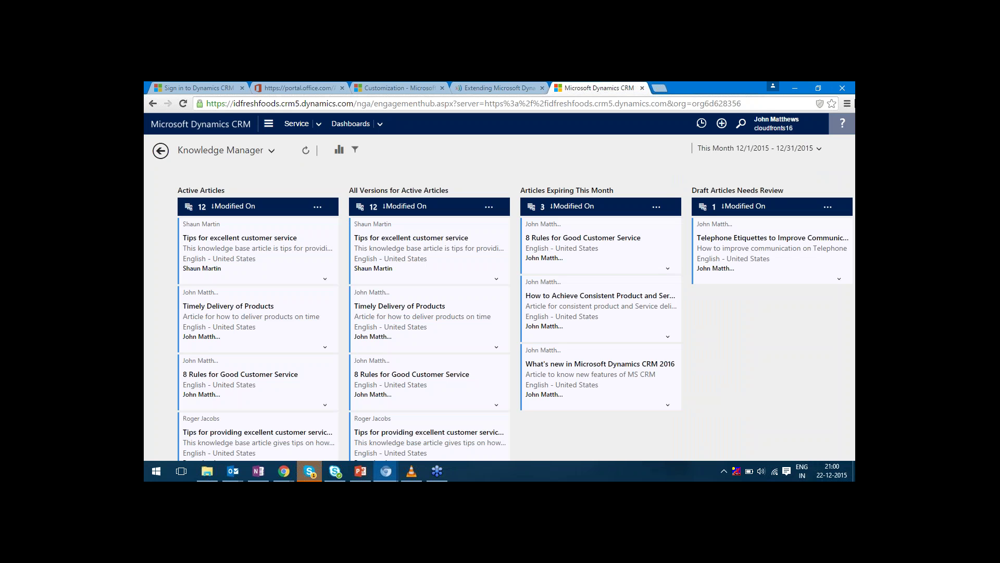
pyautogui.click(844, 122)
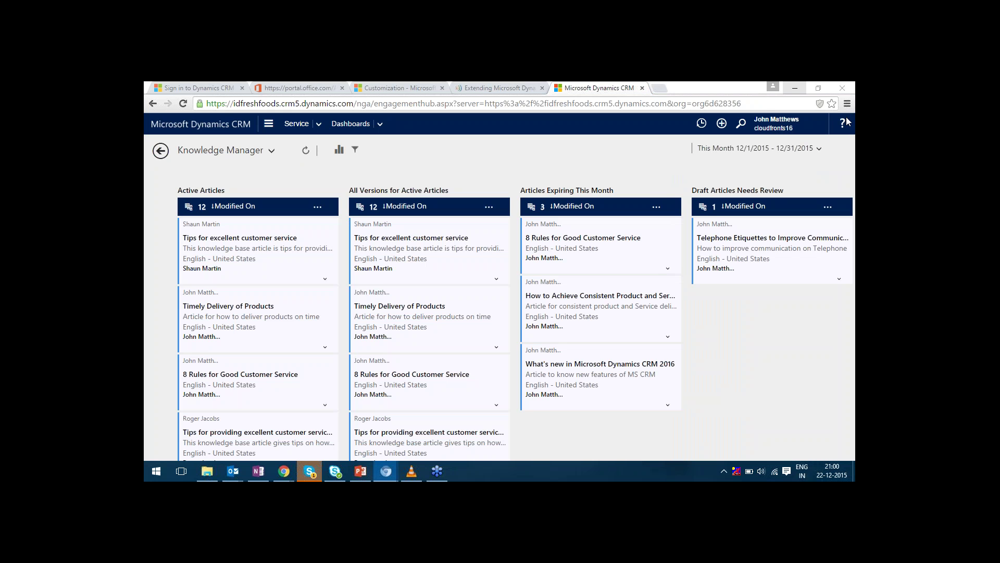
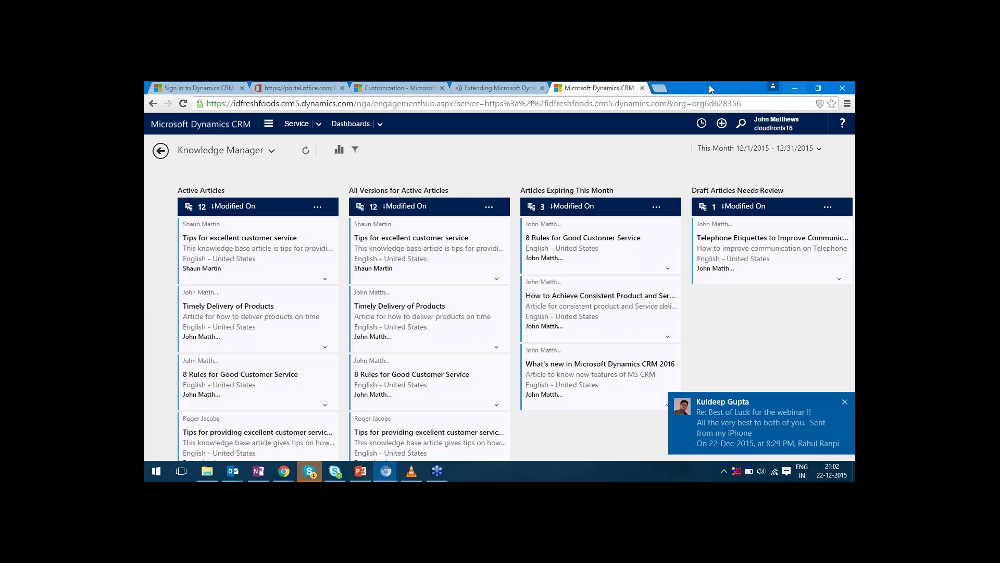
pyautogui.click(844, 402)
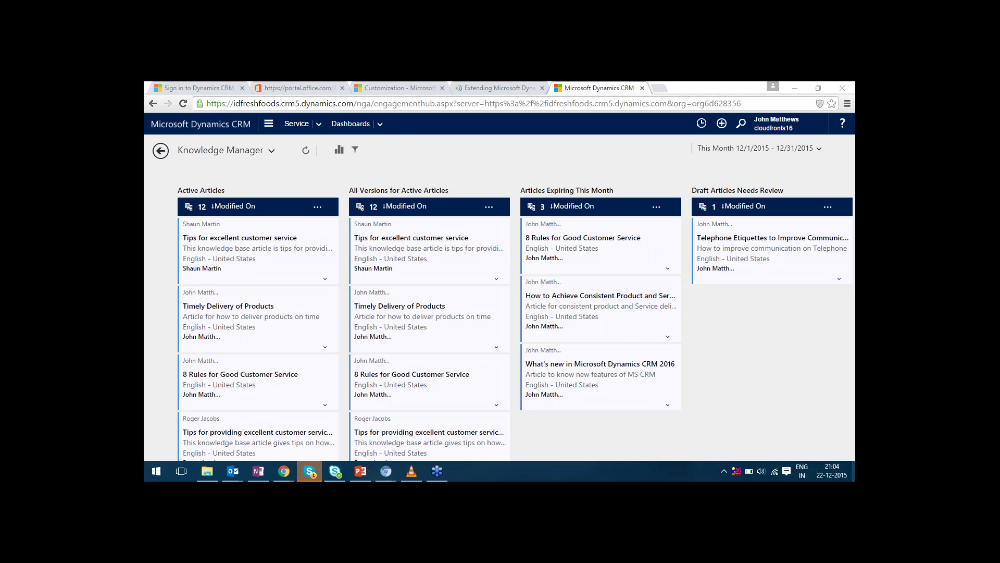
pyautogui.click(339, 149)
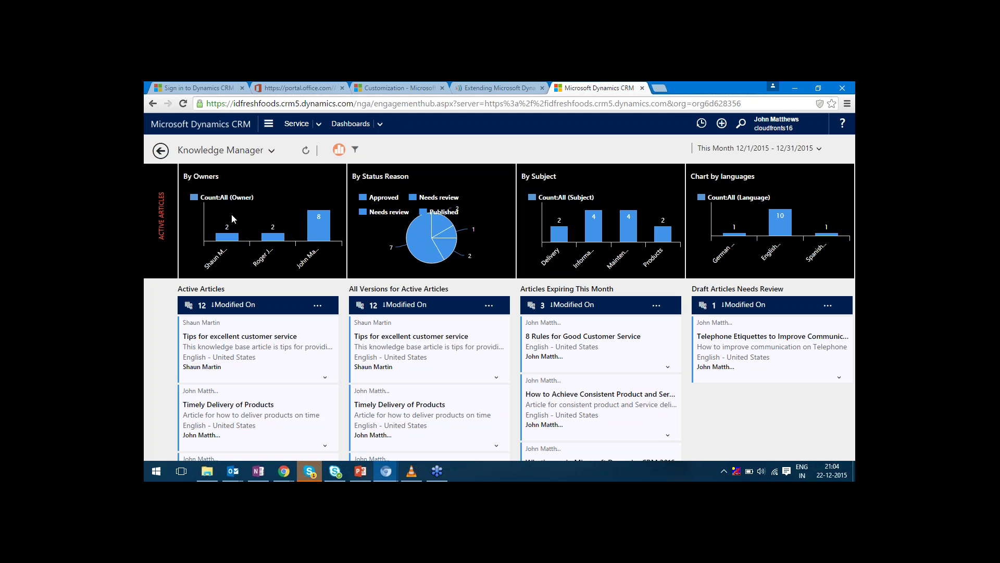
# - Examine the knowledge article charts, filter the dashboard to Spanish – Spain through Chart by languages, and clear the filter
pyautogui.moveTo(420, 245)
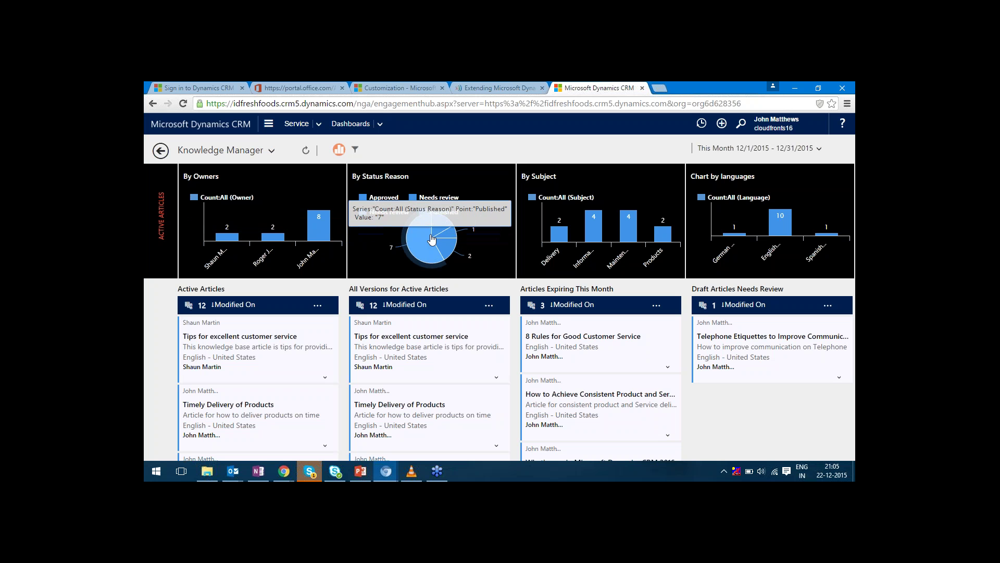
pyautogui.moveTo(306, 243)
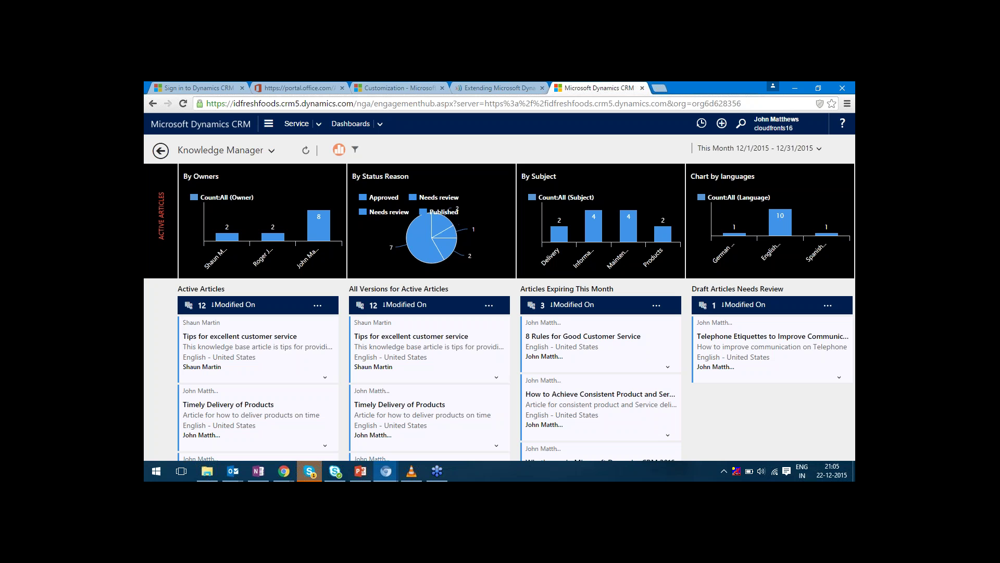
pyautogui.moveTo(779, 224)
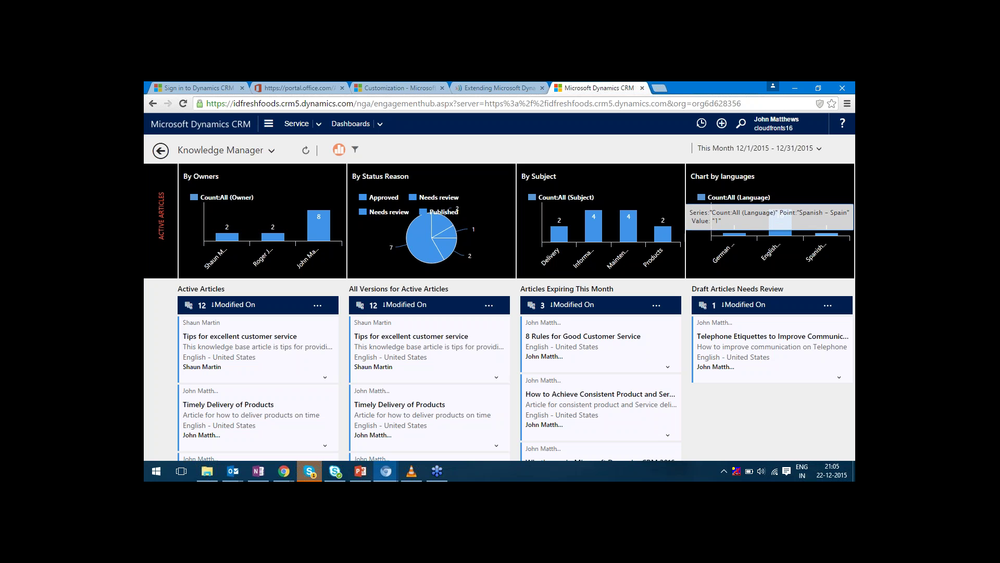
pyautogui.click(779, 224)
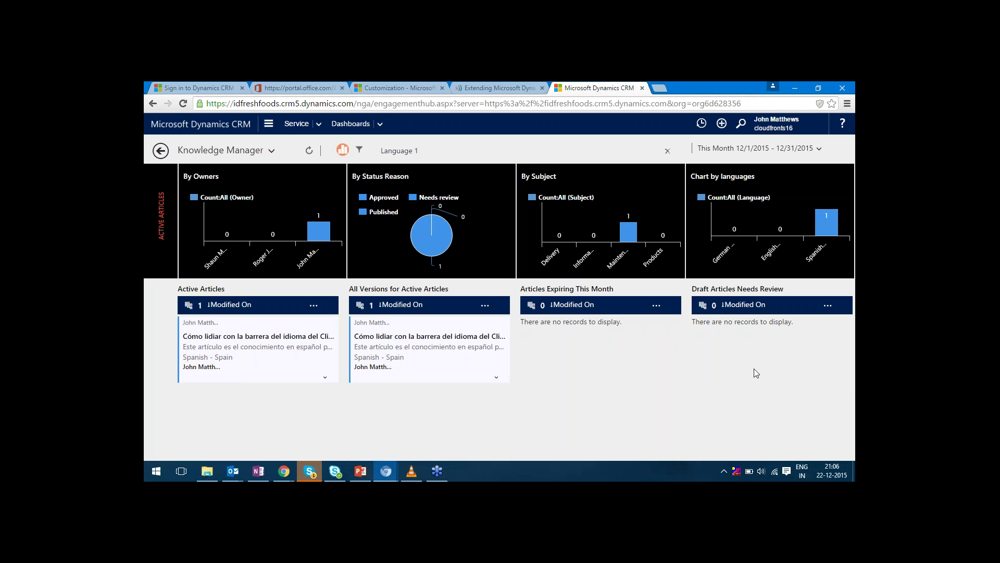
pyautogui.click(667, 150)
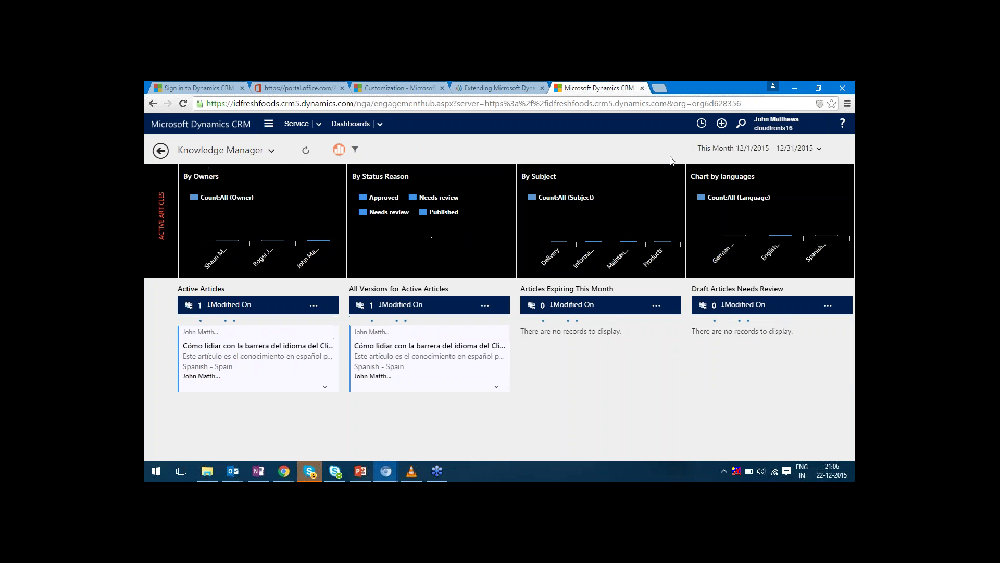
# - Open My Knowledge Dashboard, filter the articles by the maintenance subject, and clear the filter
pyautogui.click(272, 151)
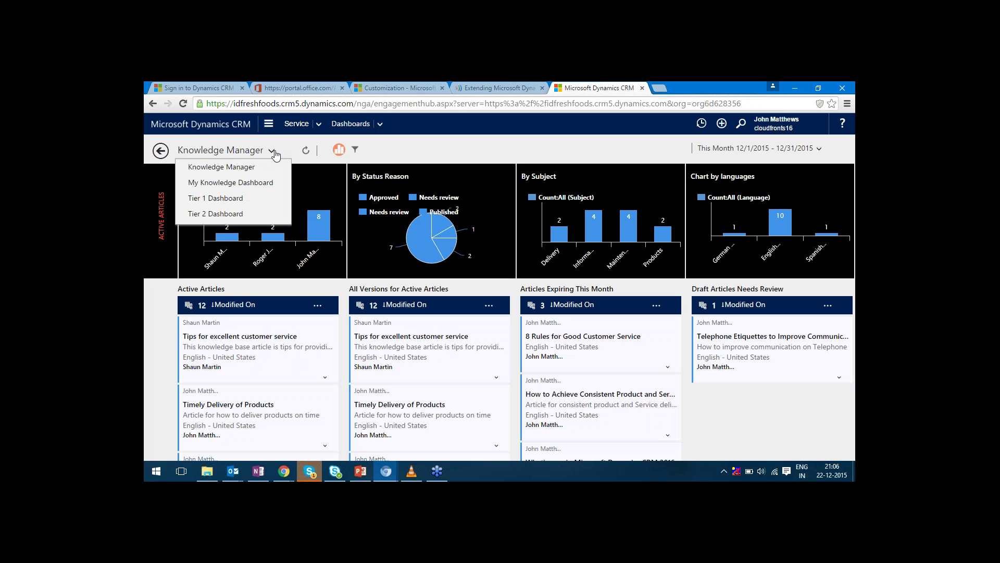
pyautogui.click(227, 183)
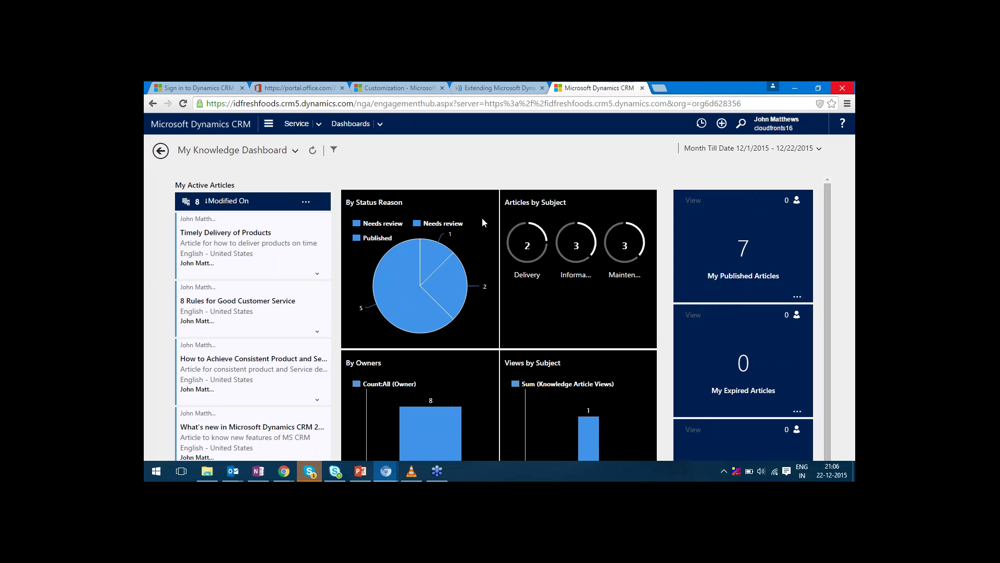
pyautogui.moveTo(453, 284)
pyautogui.click(644, 252)
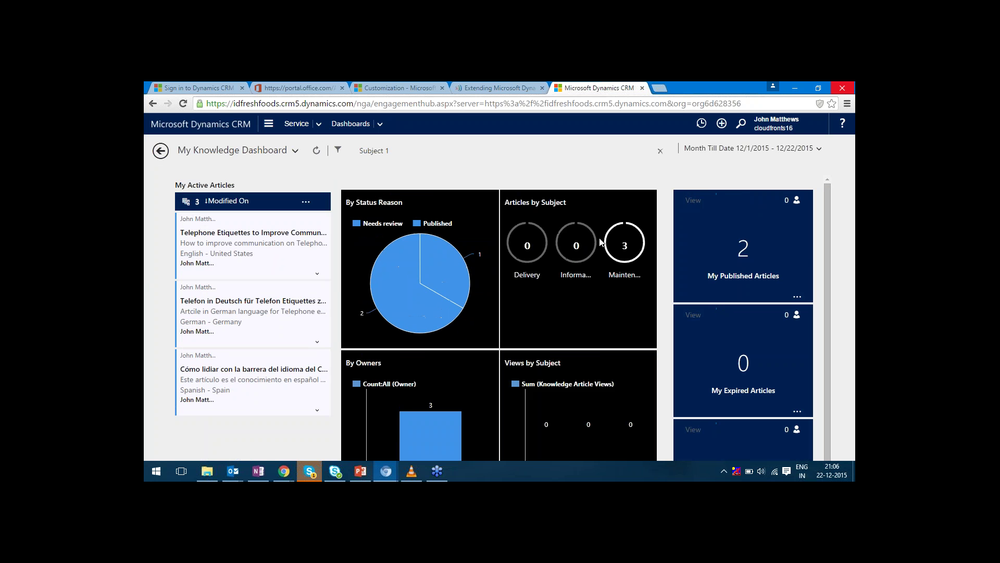
pyautogui.moveTo(589, 245)
pyautogui.click(660, 150)
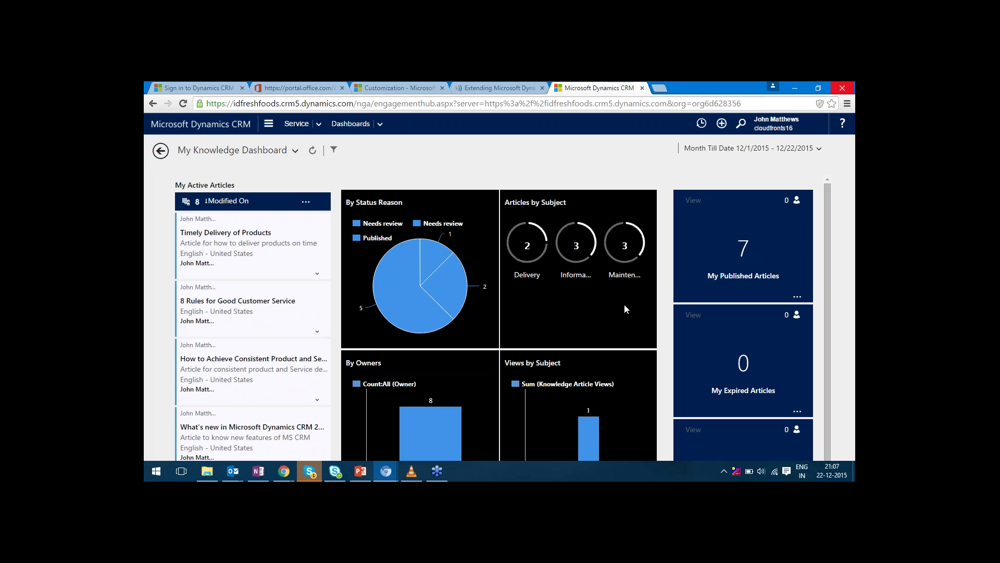
# - Return to the Knowledge Manager dashboard and start creating a new Knowledge Article record
pyautogui.click(296, 151)
pyautogui.click(244, 168)
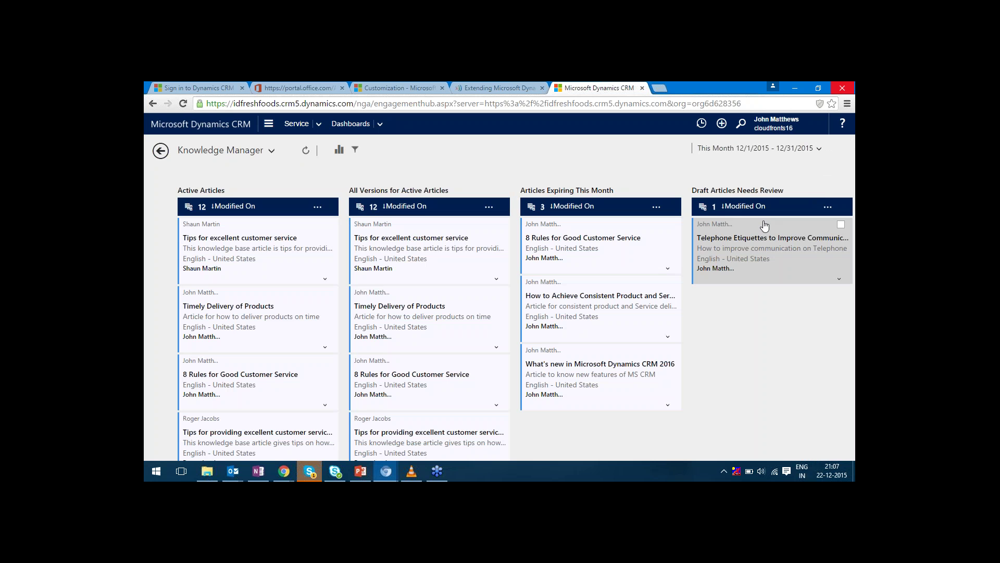
pyautogui.click(721, 124)
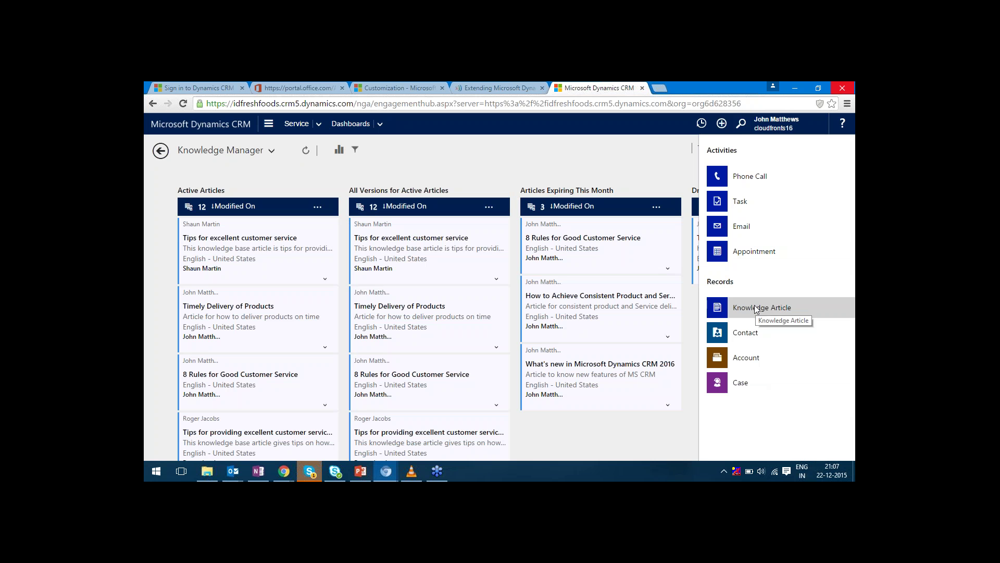
pyautogui.click(758, 312)
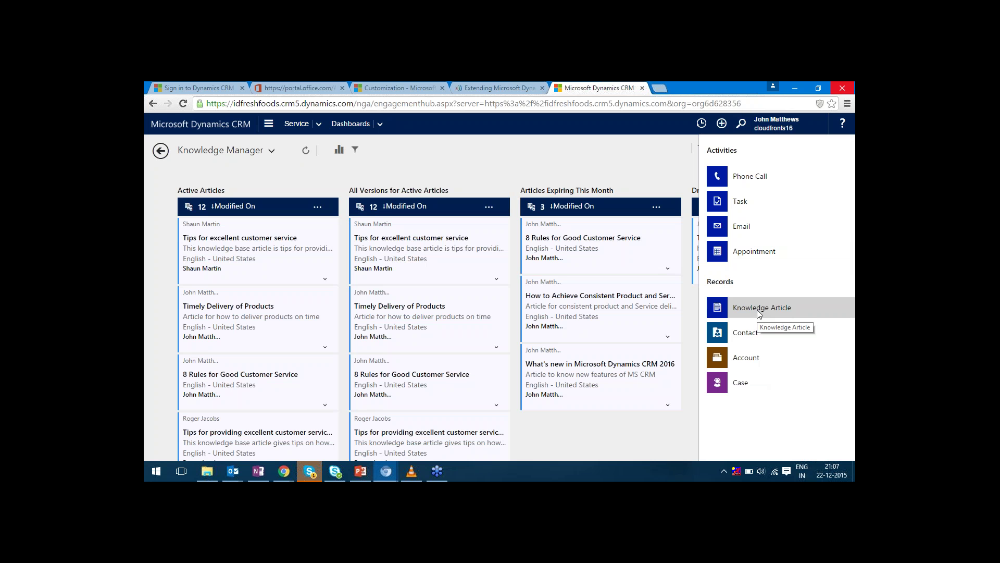
pyautogui.click(757, 313)
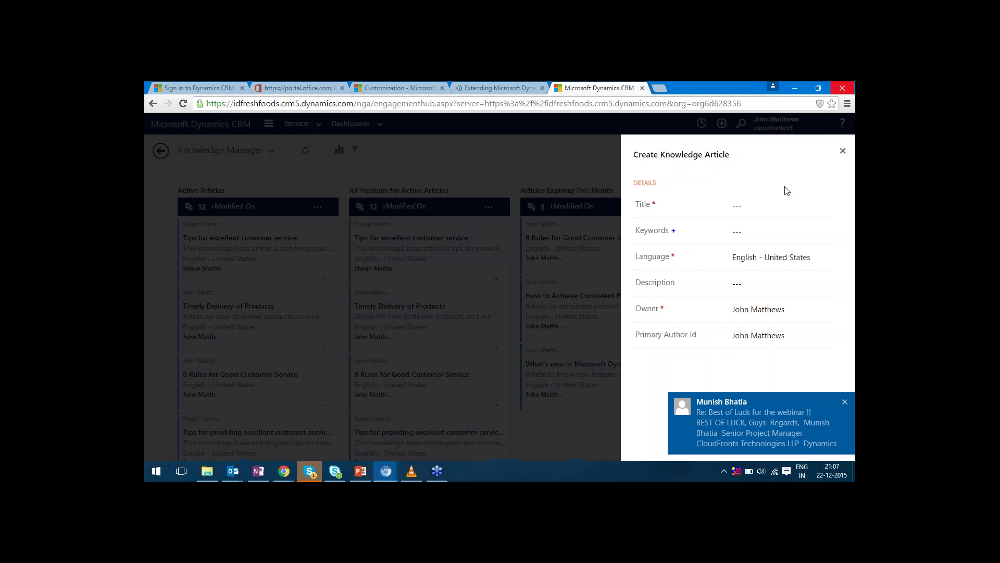
# - Copy the heading "Microsoft Dynamics CRM's Customer Service Module for Manufacturing" from the OneNote article in New Section 3 into the new article's title
pyautogui.click(749, 211)
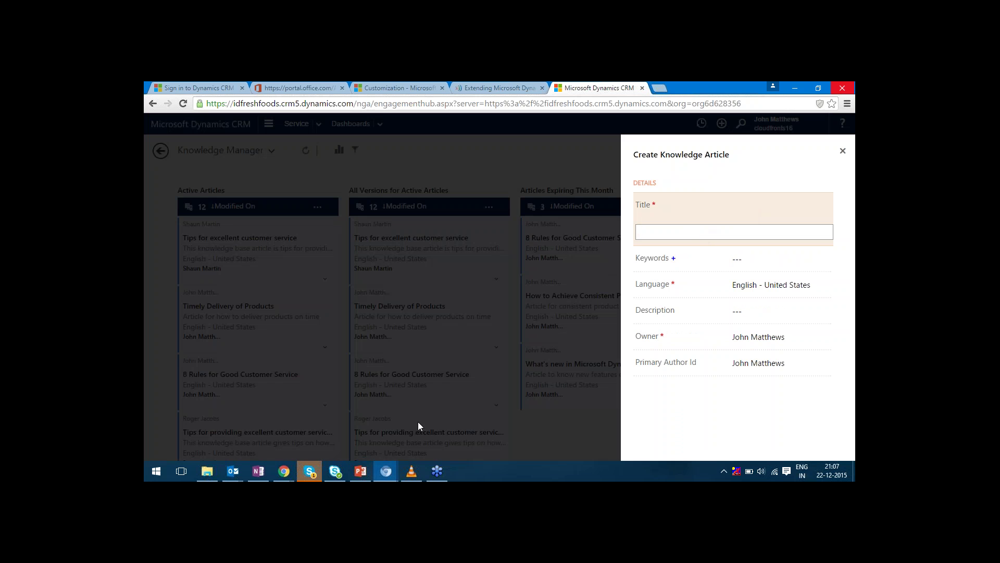
pyautogui.click(258, 470)
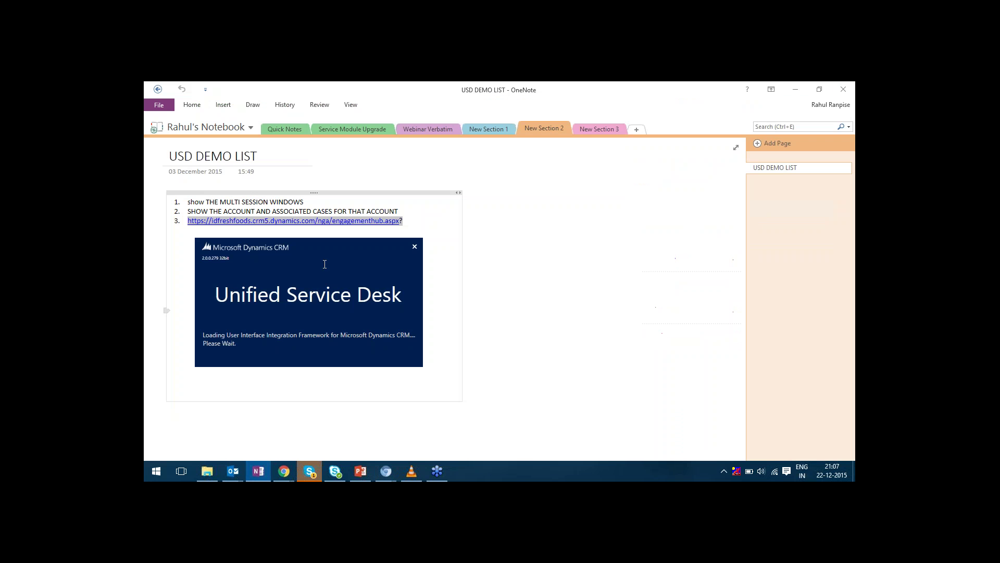
pyautogui.click(599, 129)
pyautogui.tripleClick(235, 155)
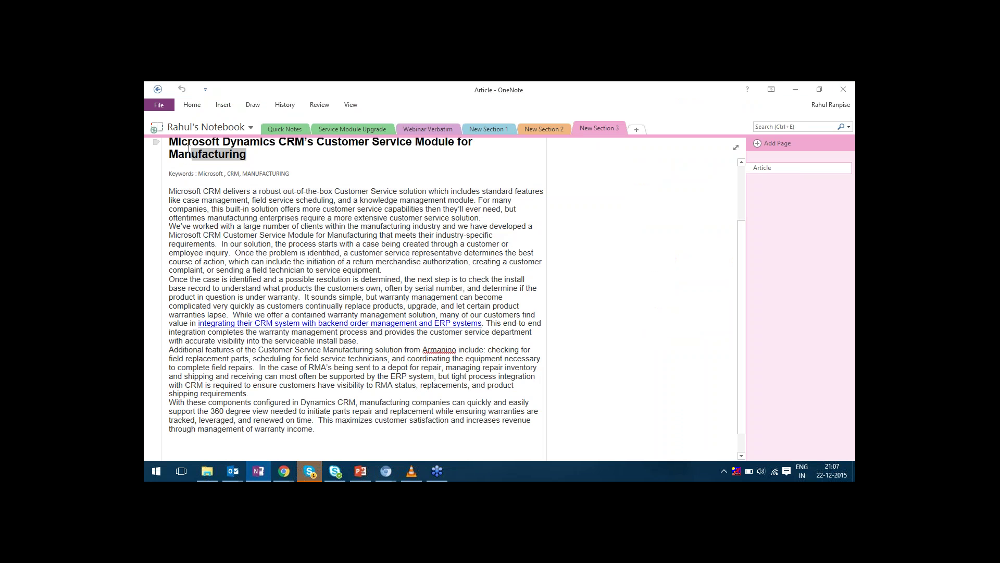
pyautogui.scroll(2, 173, 188)
pyautogui.hotkey('ctrl', 'c')
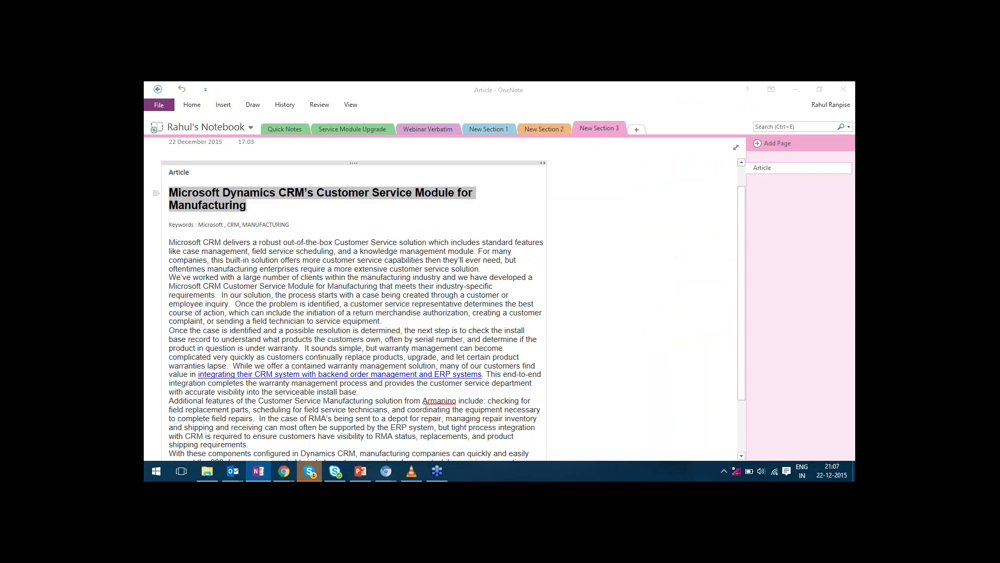
pyautogui.hotkey('alt', 'Tab')
pyautogui.click(655, 237)
pyautogui.hotkey('ctrl', 'v')
# - Enter "Microsoft,customer,CRM,Service" as the new knowledge article's keywords
pyautogui.click(753, 264)
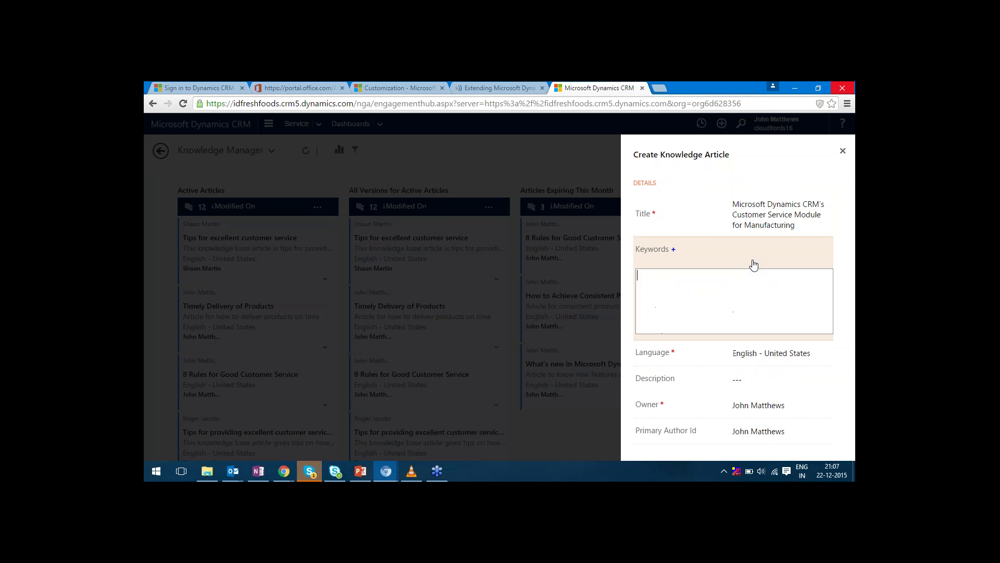
pyautogui.write('Microsoft,customer,')
pyautogui.press('capslock')
pyautogui.write('CRM, SER')
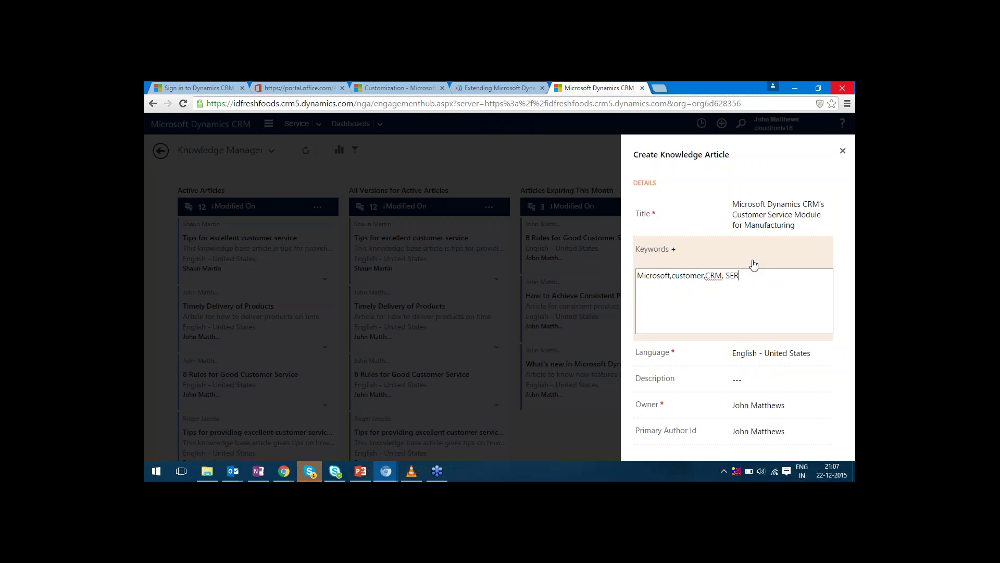
pyautogui.write('VICE')
pyautogui.press('BackSpace')
pyautogui.press('BackSpace')
pyautogui.press('BackSpace')
pyautogui.press('BackSpace')
pyautogui.press('BackSpace')
pyautogui.press('BackSpace')
pyautogui.press('BackSpace')
pyautogui.write('S')
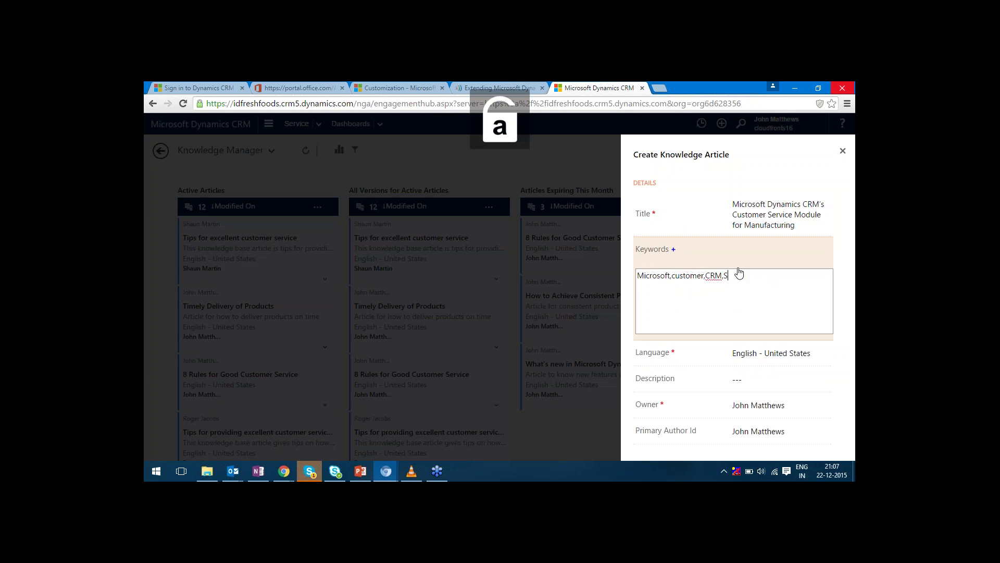
pyautogui.write('ervice')
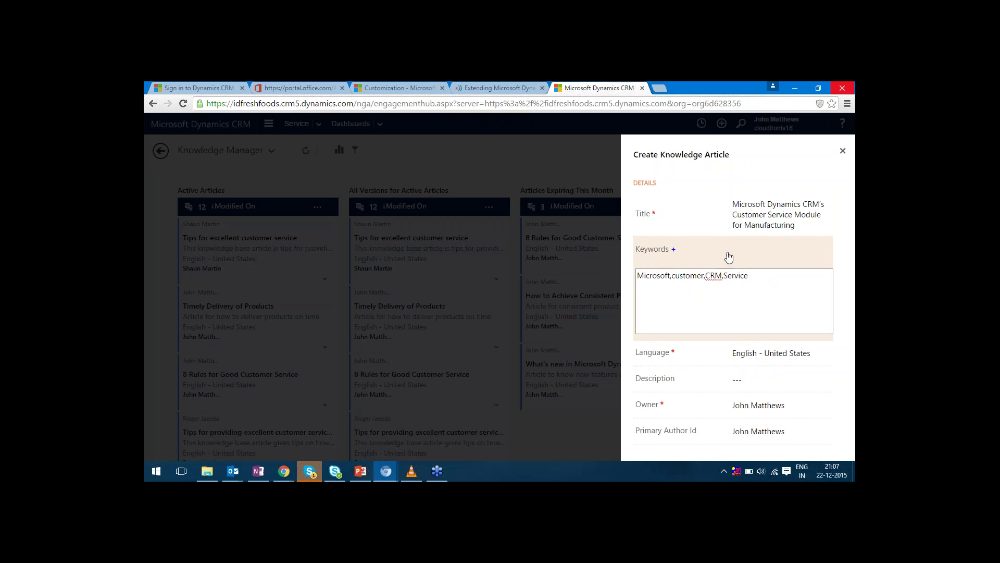
# - Set the description to "This knowldge article is how to use Microsoft Dynamics CRM's Customer Service Module for Manufacturing" and save the article
pyautogui.click(751, 384)
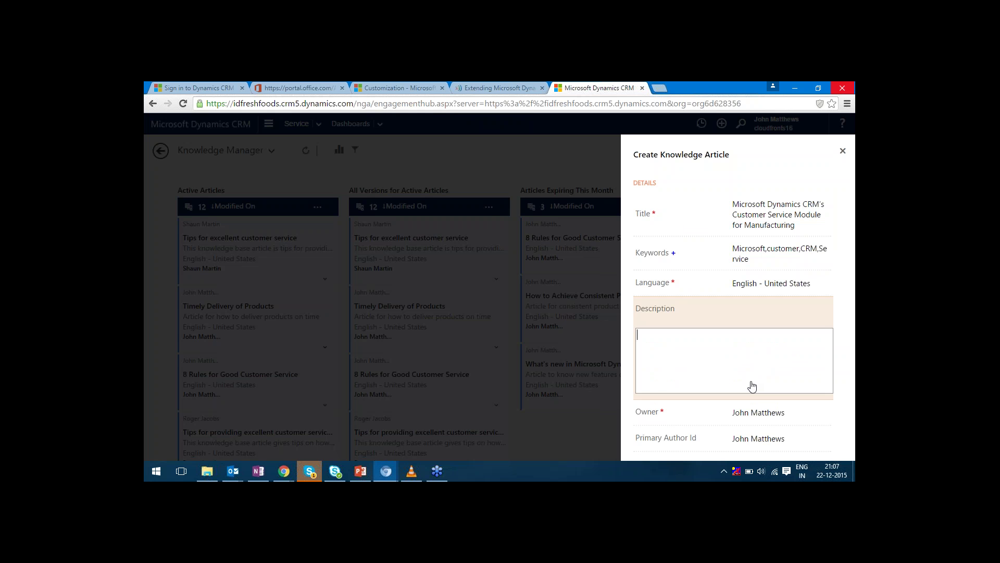
pyautogui.press('F11')
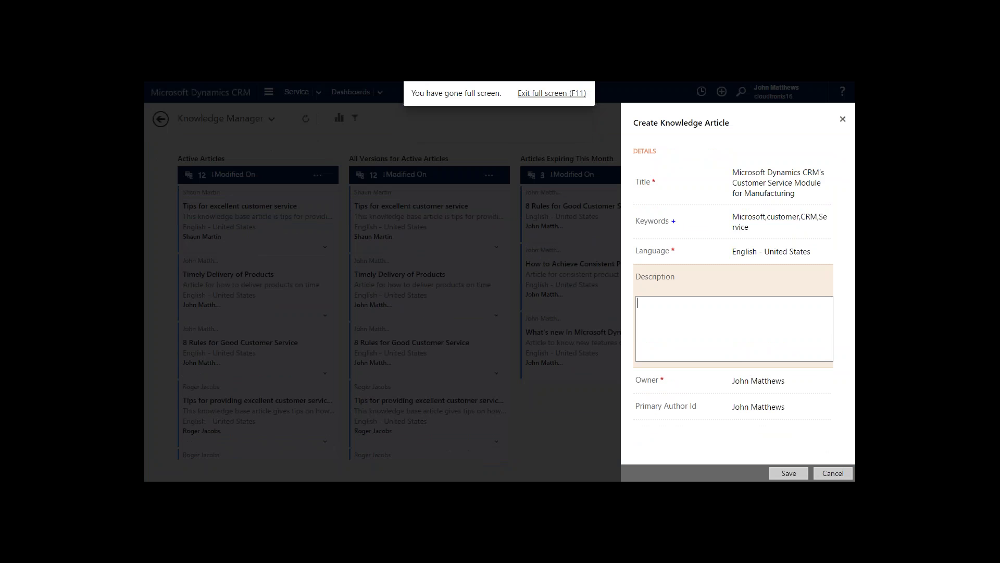
pyautogui.write('This')
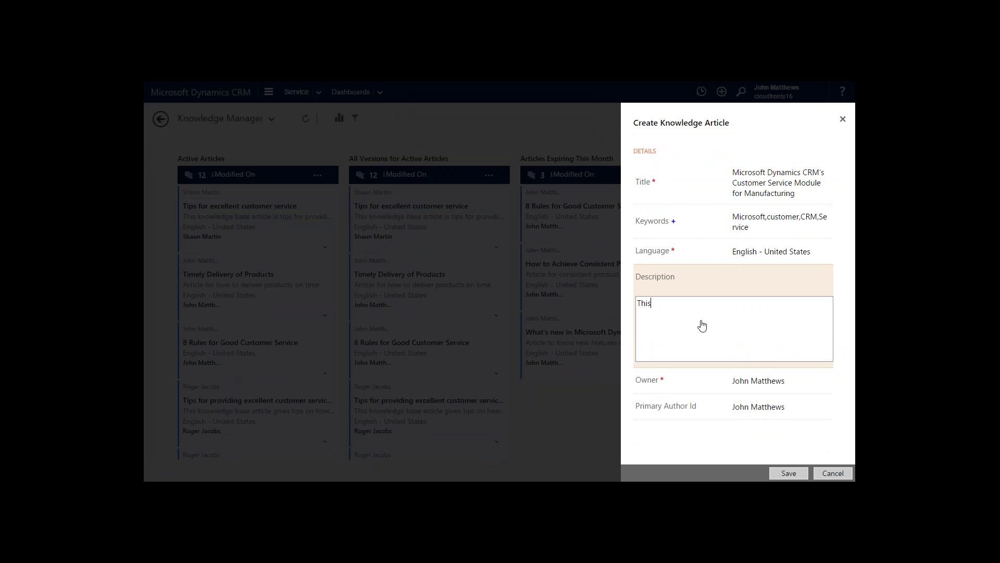
pyautogui.write(' knowle')
pyautogui.write('ge article is how to use')
pyautogui.click(752, 194)
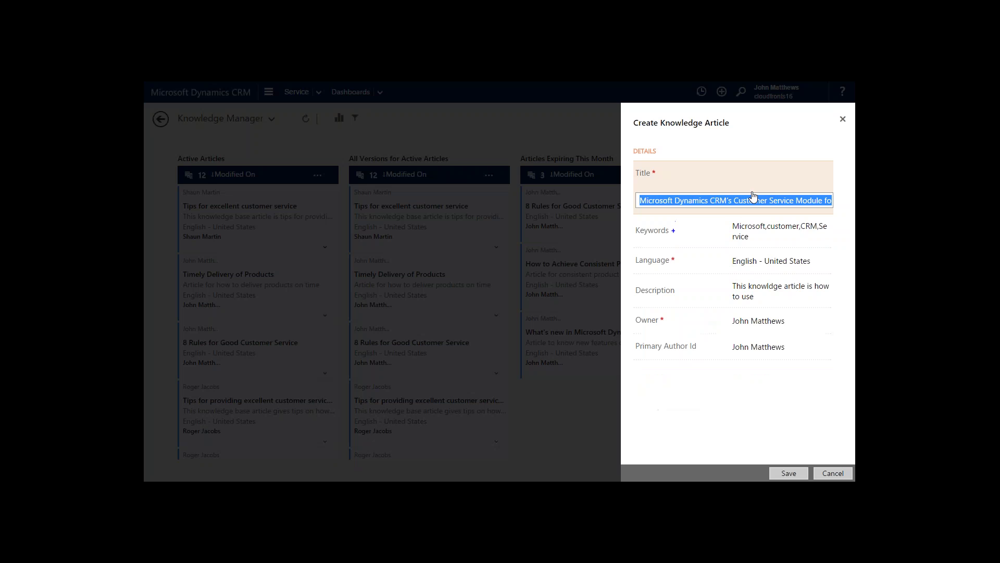
pyautogui.click(739, 376)
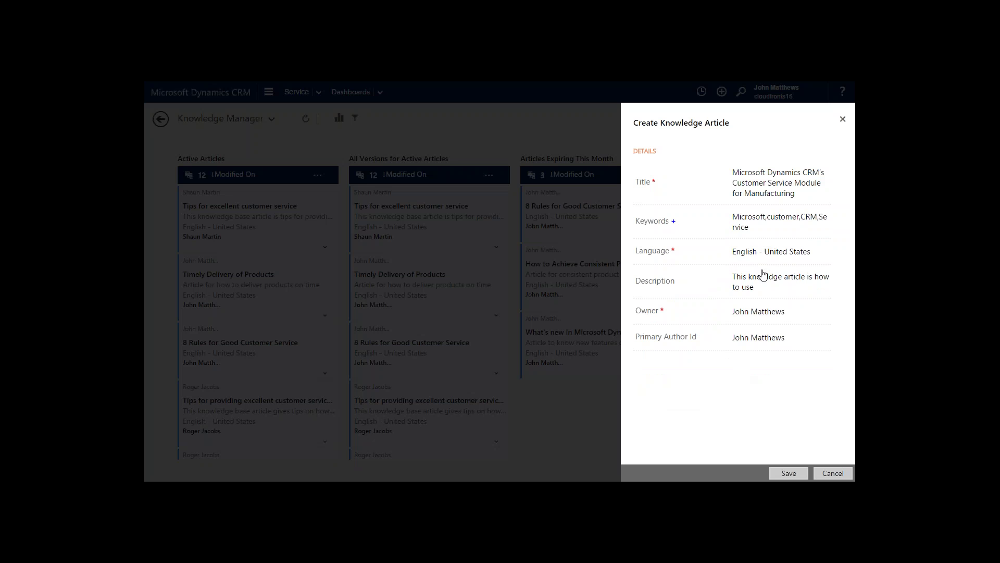
pyautogui.click(763, 293)
pyautogui.click(769, 309)
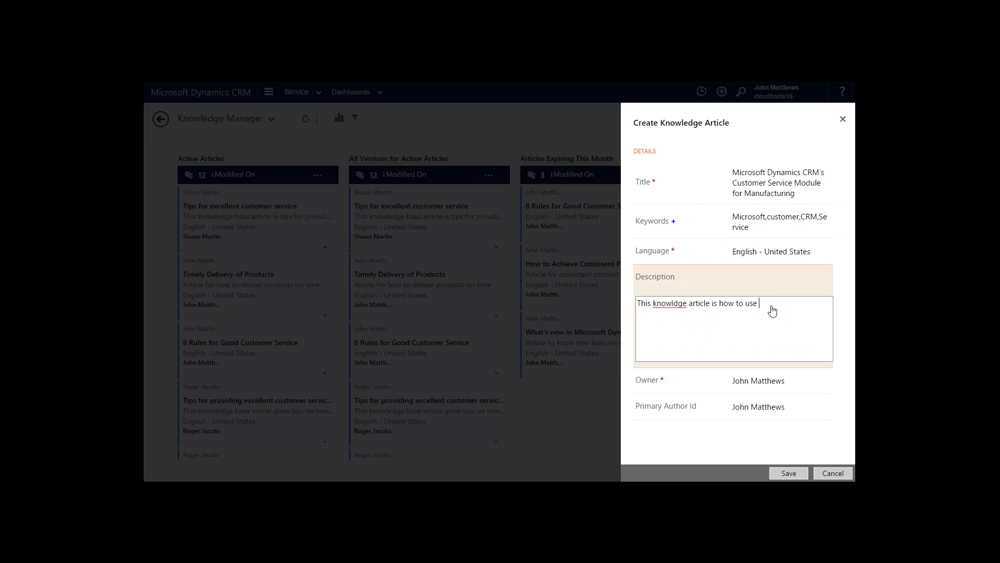
pyautogui.hotkey('ctrl', 'v')
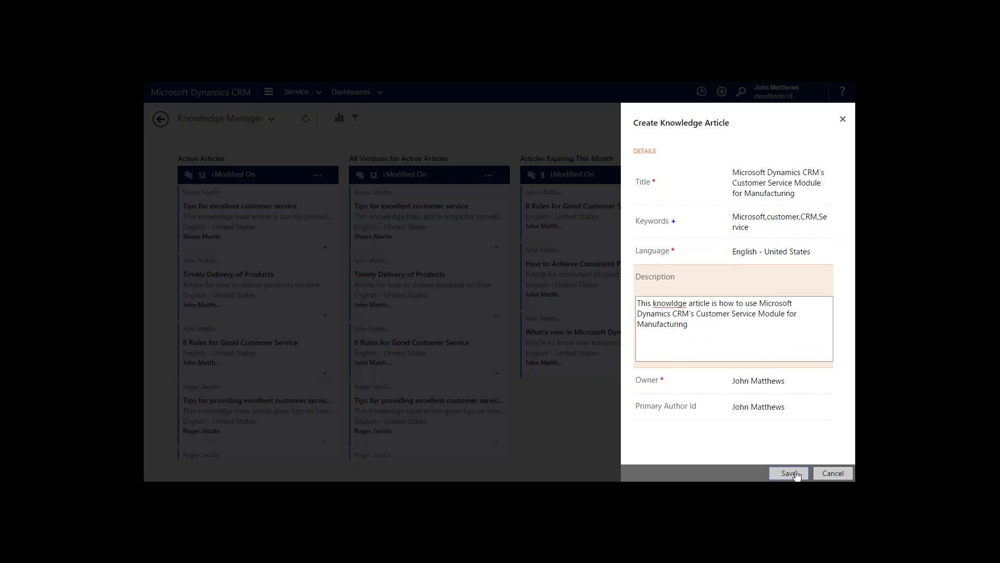
pyautogui.click(796, 475)
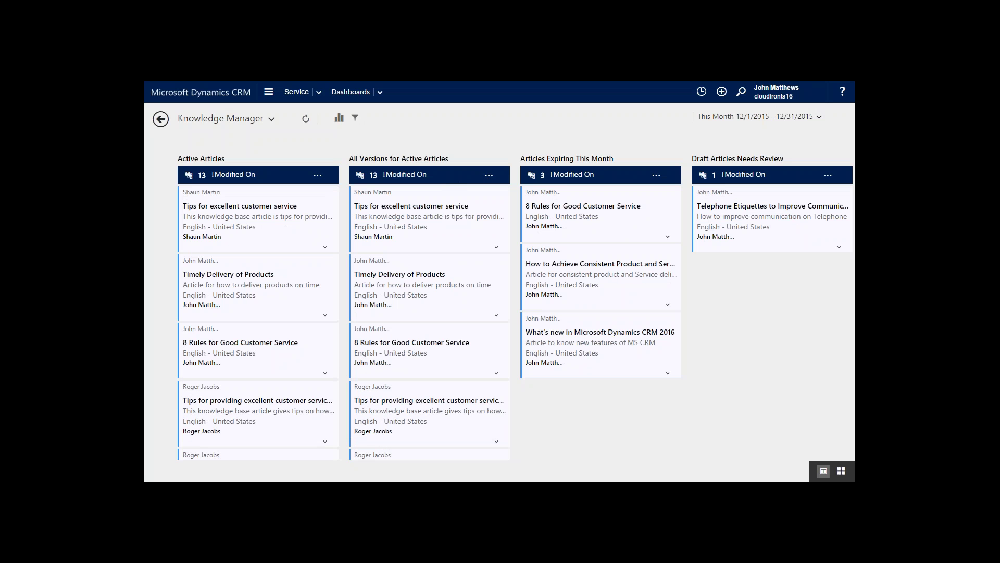
# - Refresh the Knowledge Manager dashboard, reverse the Modified On sorting of Active Articles, and open the newly created article
pyautogui.click(306, 119)
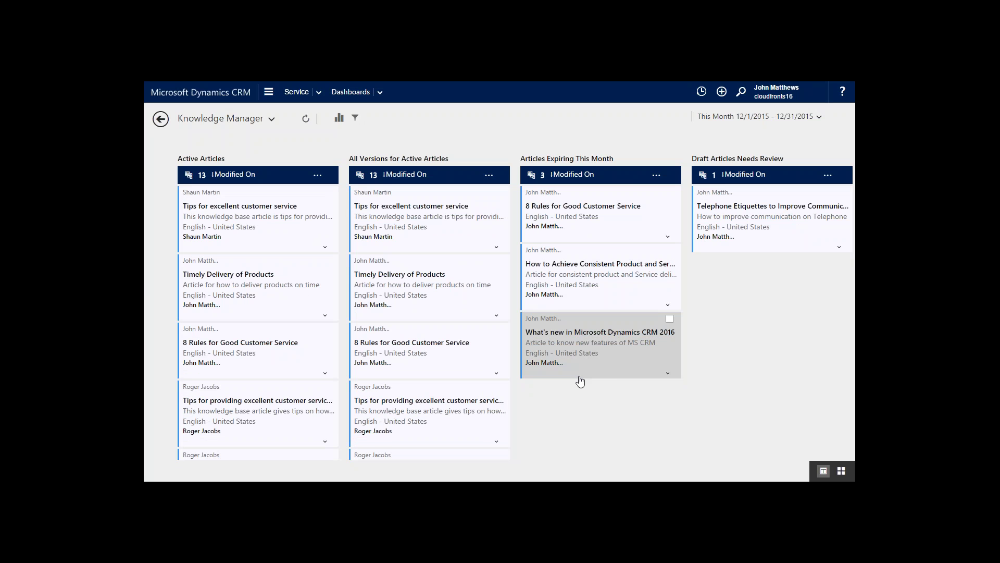
pyautogui.scroll(-7, 446, 347)
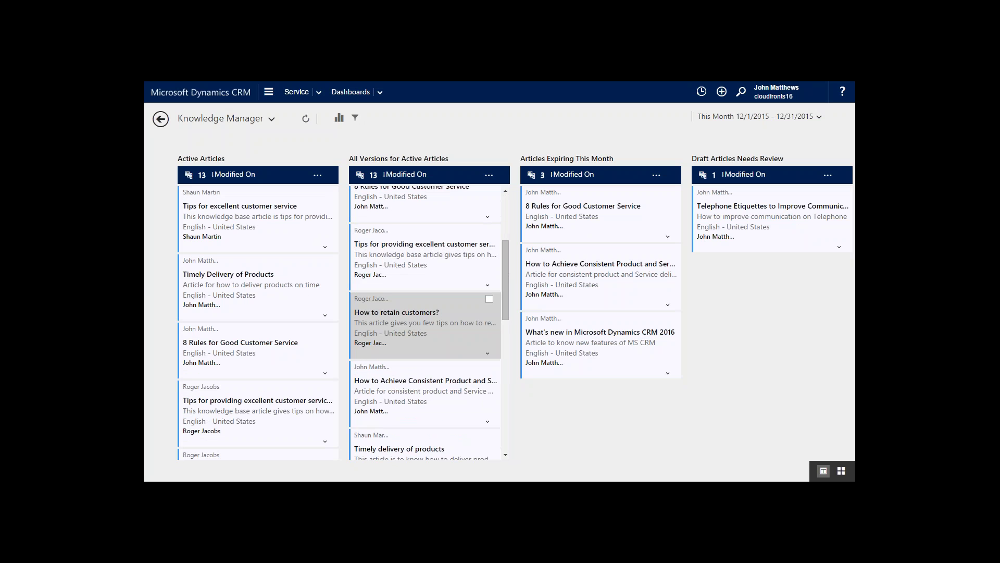
pyautogui.click(257, 175)
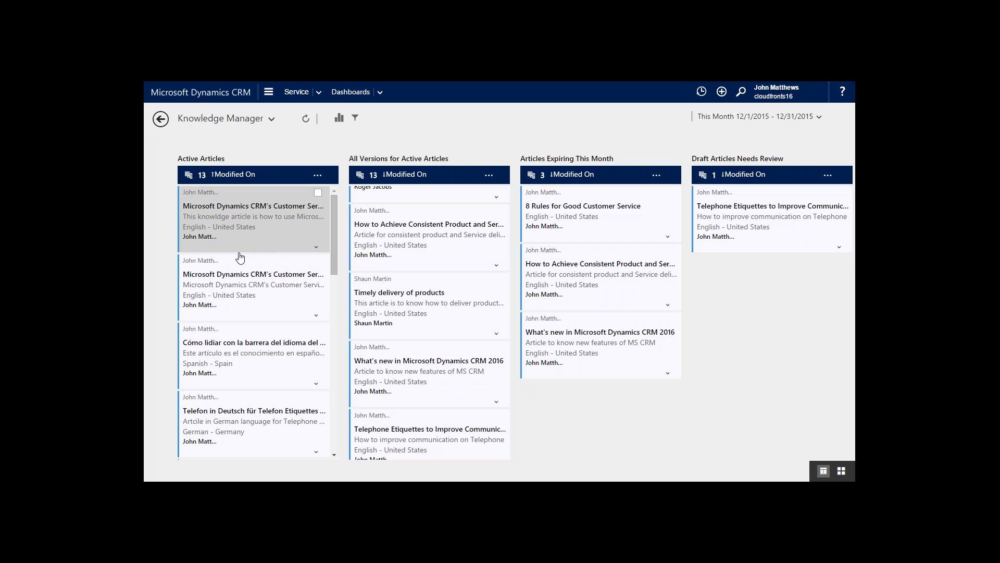
pyautogui.click(239, 219)
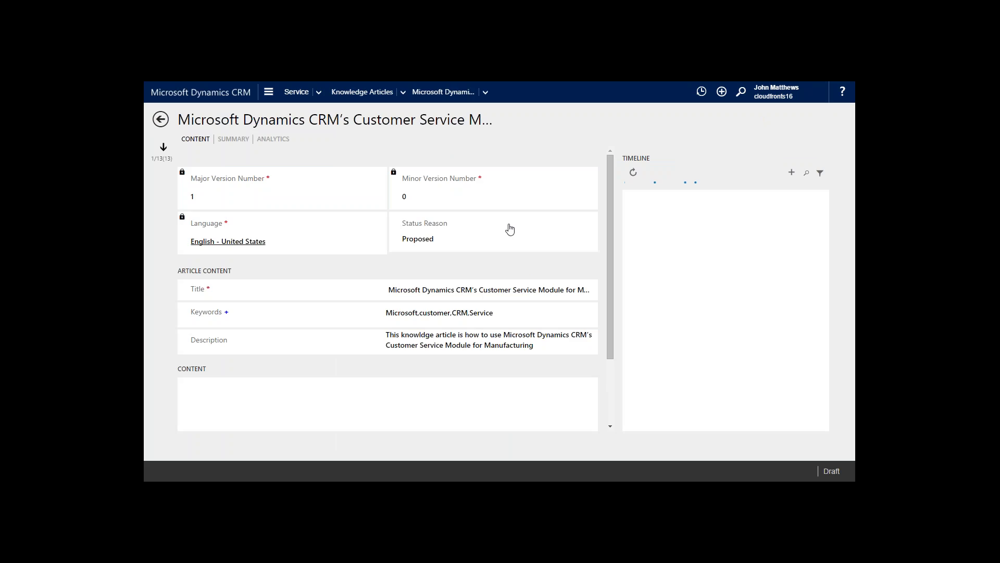
# - Approve this version of the knowledge article and confirm the approval
pyautogui.click(294, 390)
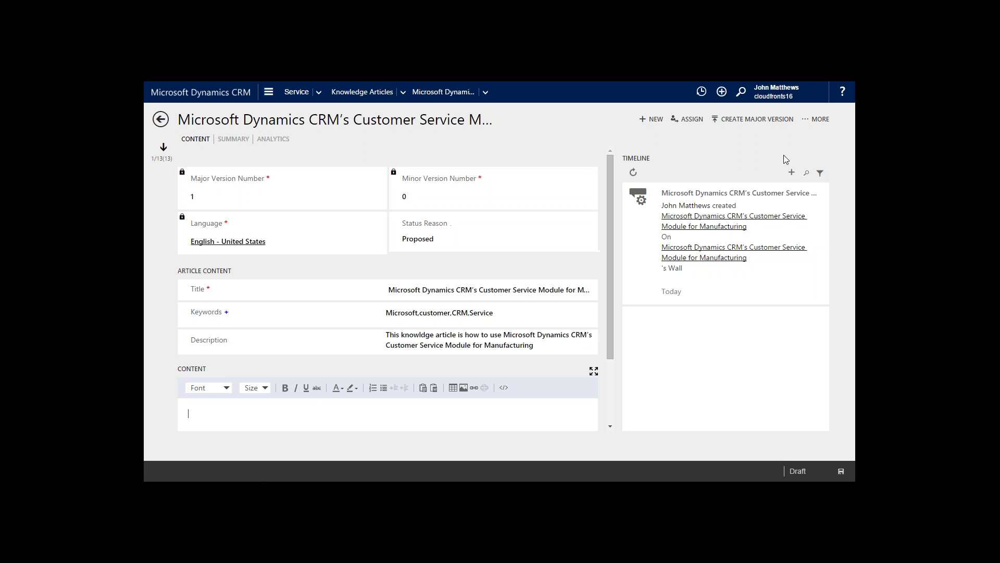
pyautogui.click(822, 124)
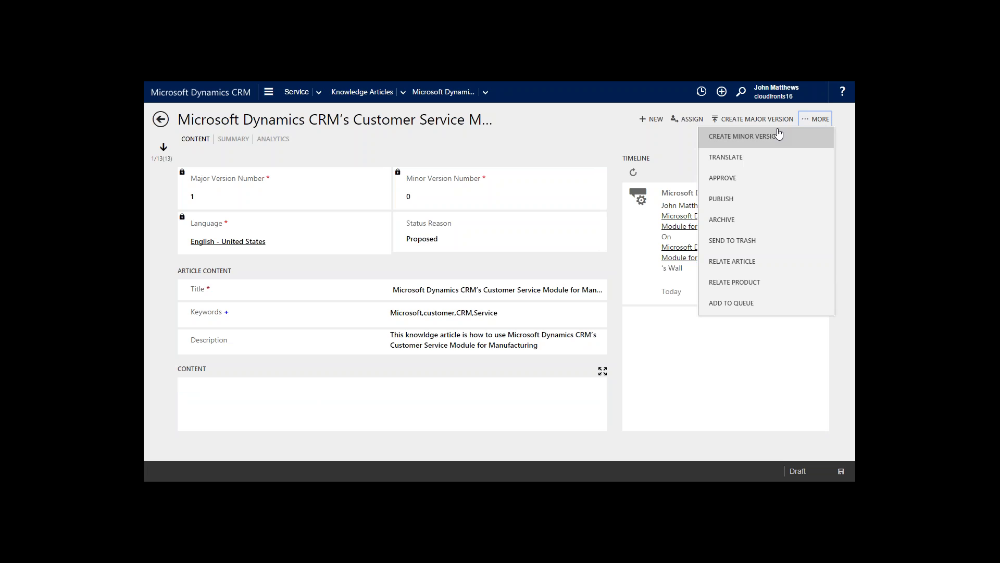
pyautogui.click(727, 181)
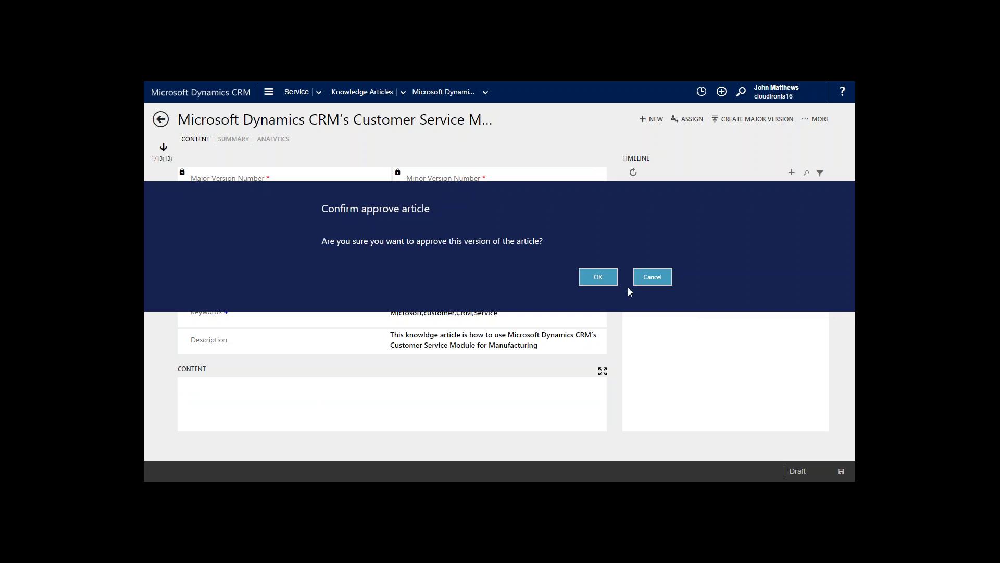
pyautogui.click(597, 277)
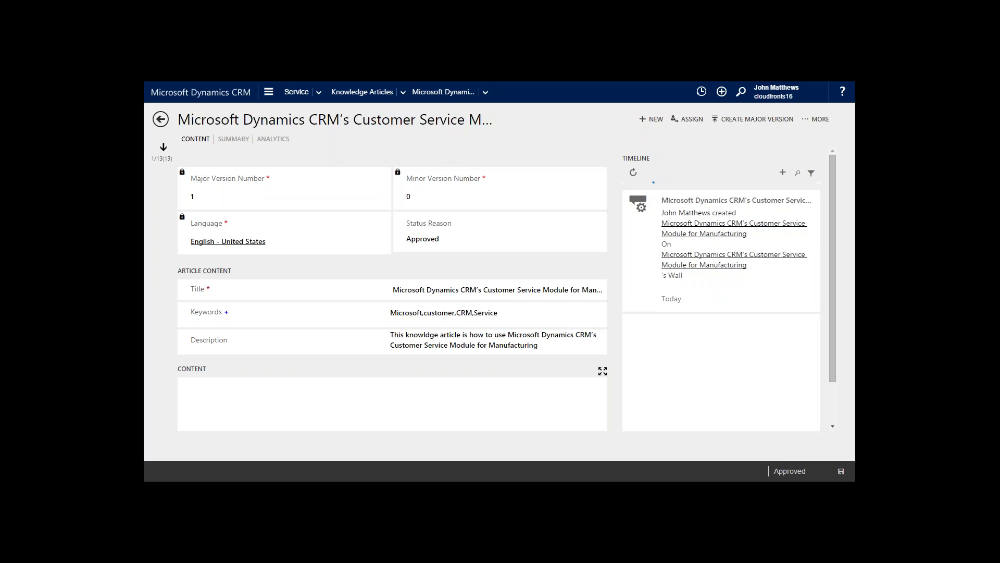
# - Publish the approved article now with an expiration date of 12/31/2020
pyautogui.click(804, 121)
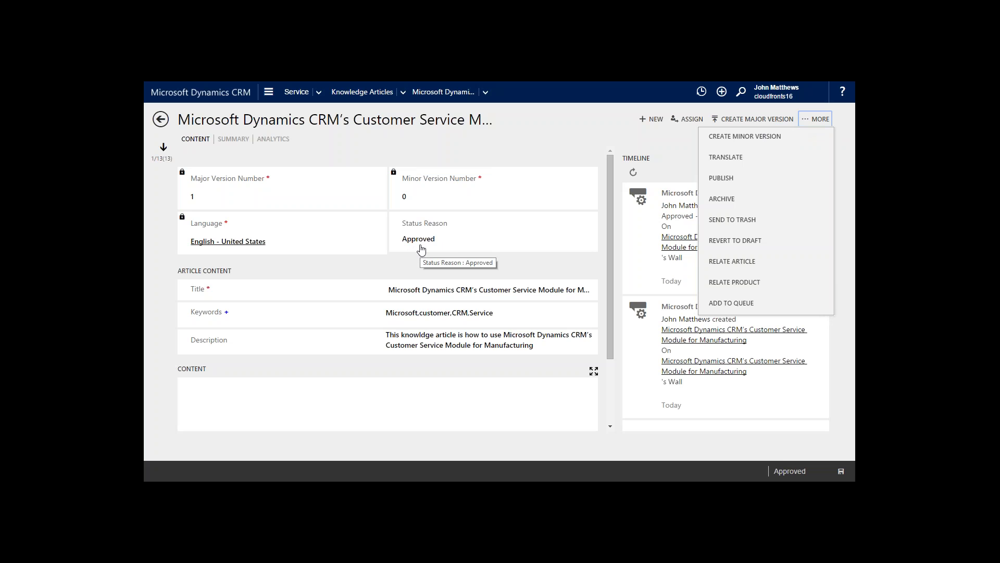
pyautogui.click(720, 187)
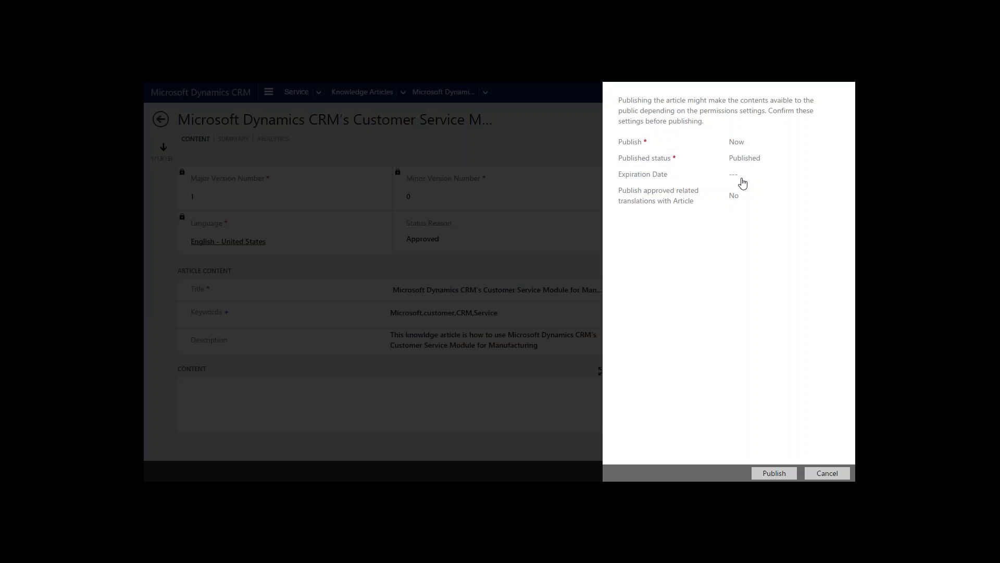
pyautogui.click(743, 181)
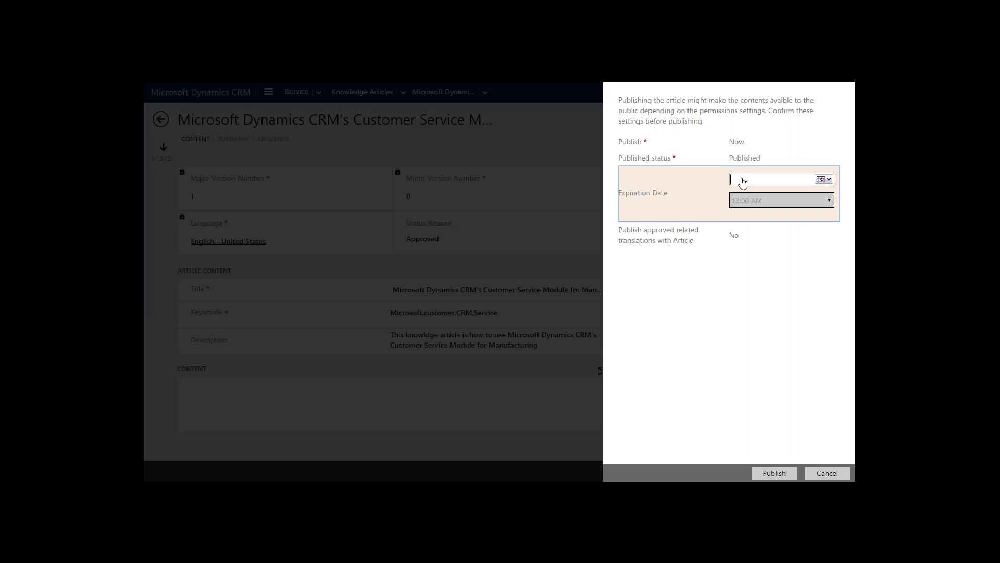
pyautogui.click(824, 179)
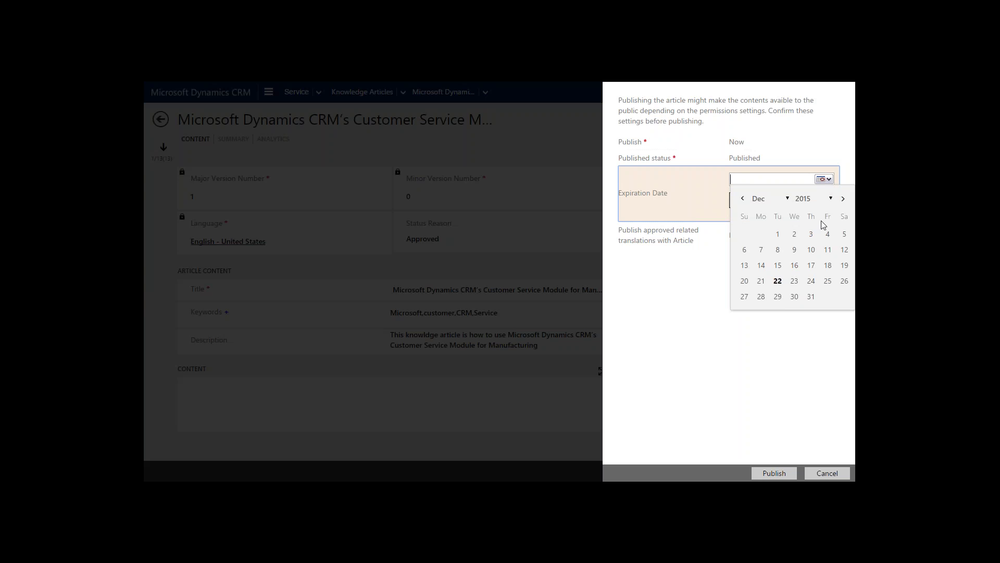
pyautogui.click(814, 199)
pyautogui.click(814, 313)
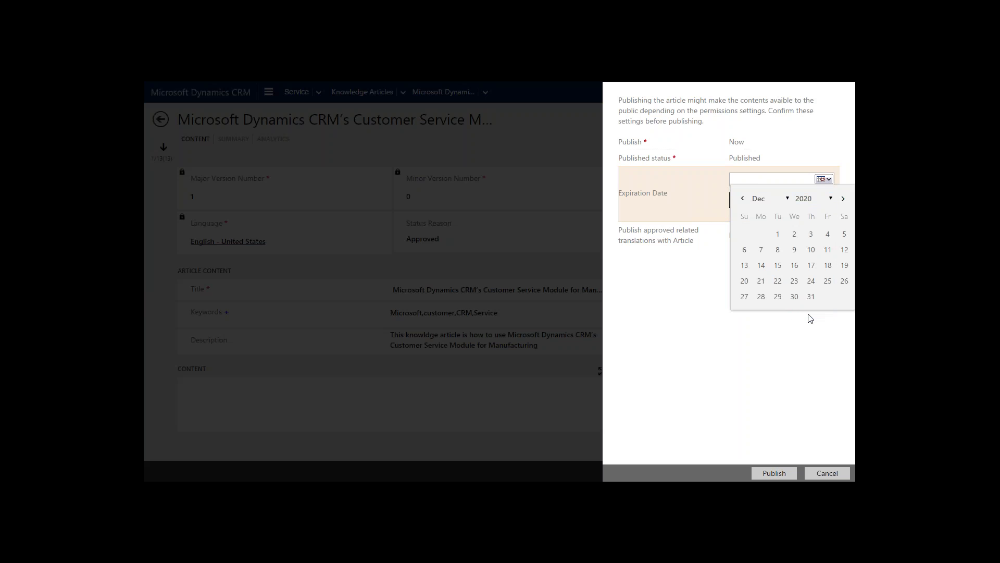
pyautogui.click(811, 297)
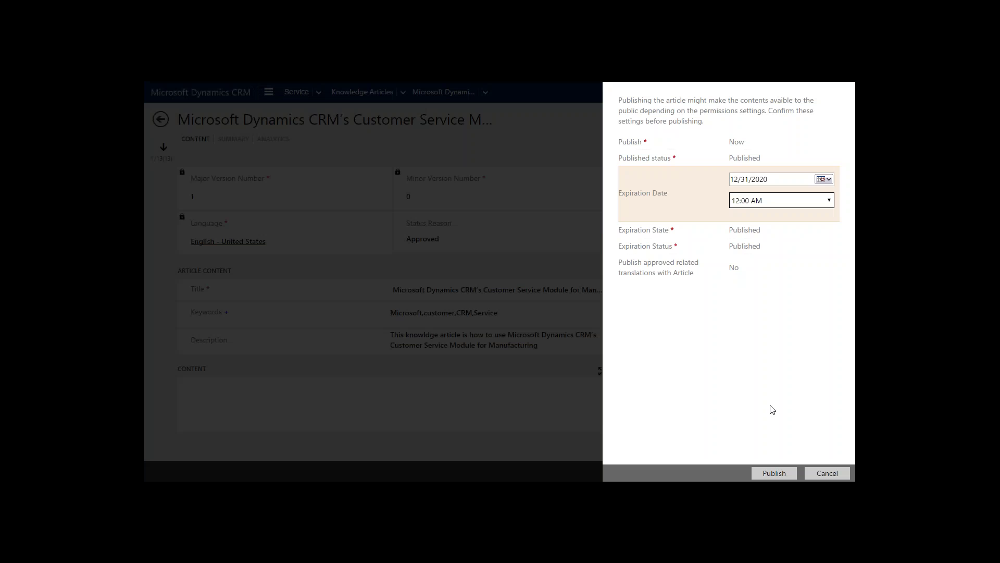
pyautogui.click(774, 472)
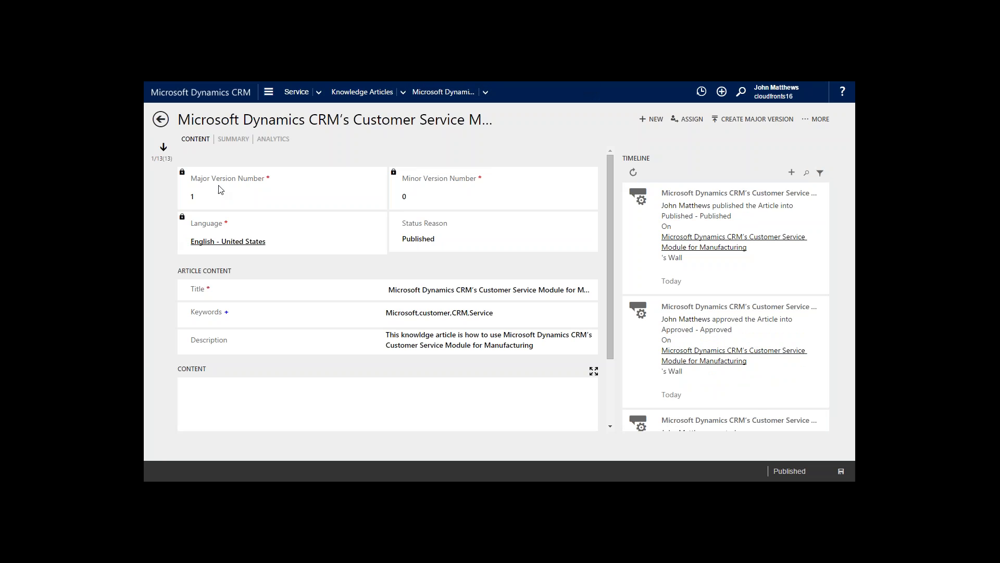
# - Set the article's subject to Information, under Query, in the summary's publish settings
pyautogui.click(233, 138)
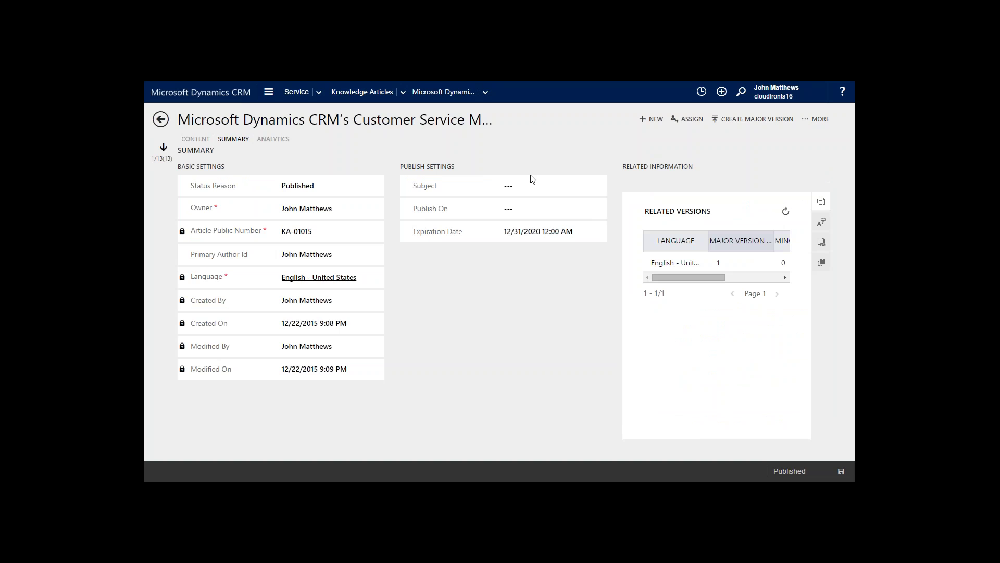
pyautogui.click(544, 193)
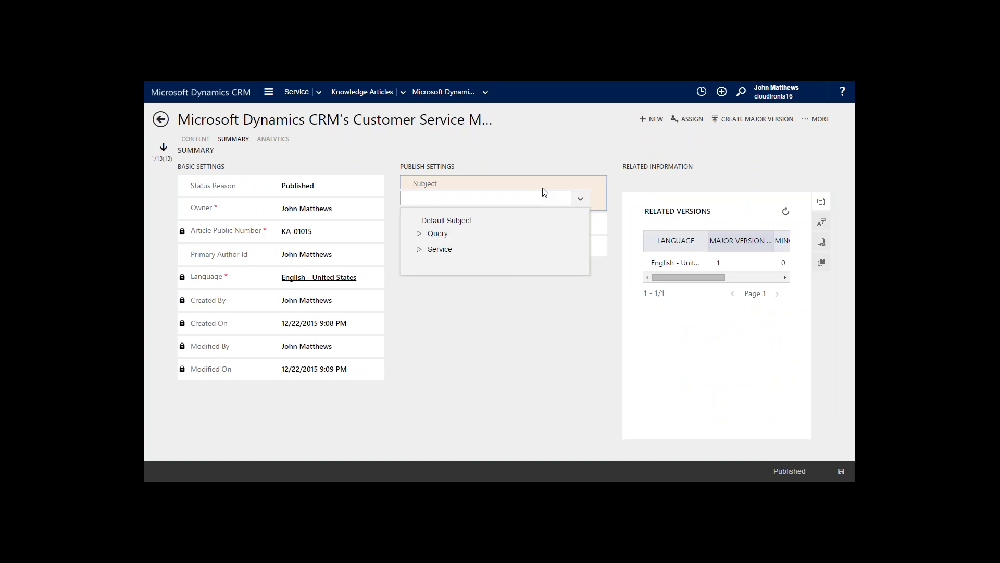
pyautogui.click(419, 233)
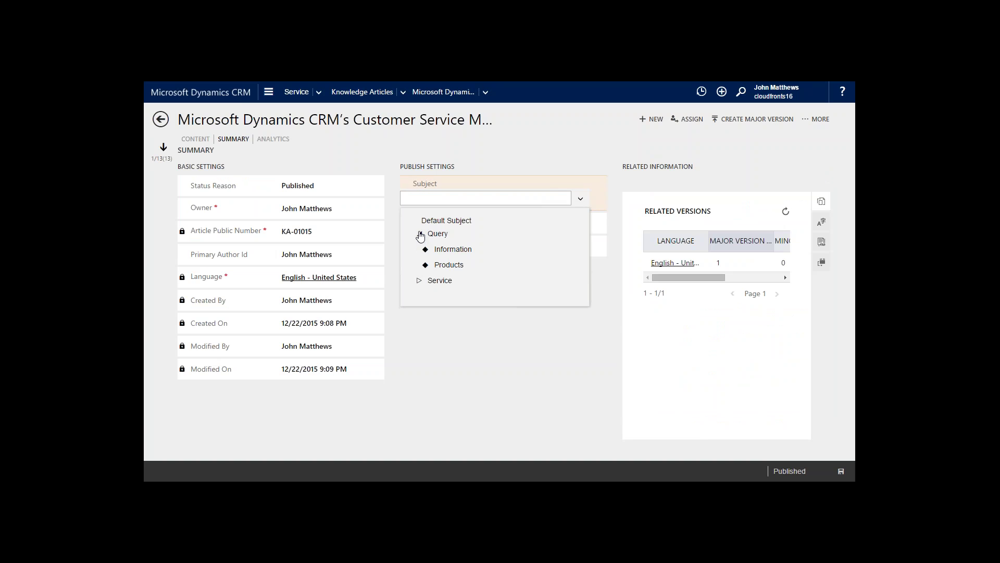
pyautogui.click(453, 249)
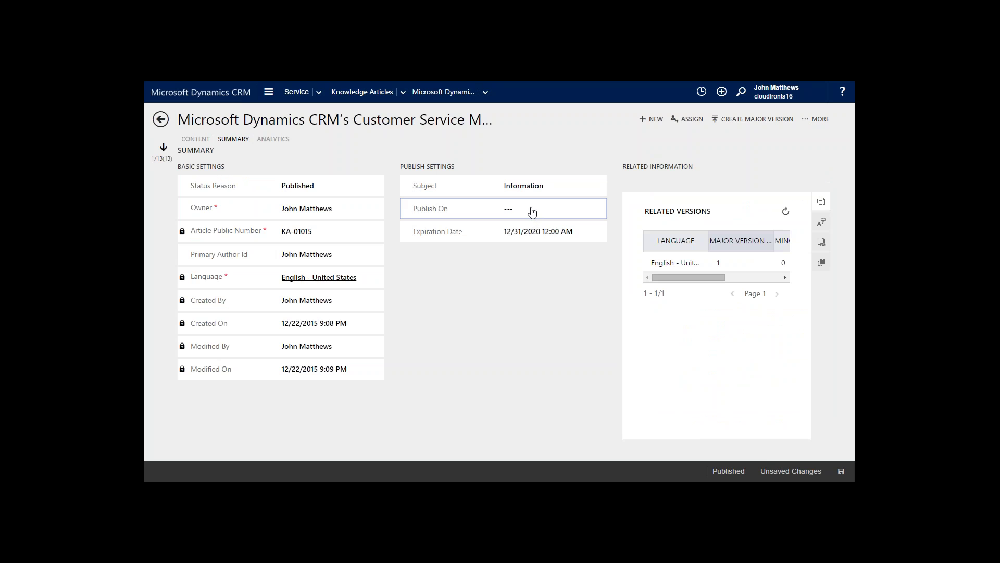
# - Set the article's Publish On to 12/22/2015 1:45 AM, save, and return to the dashboard, discarding any remaining changes
pyautogui.click(542, 214)
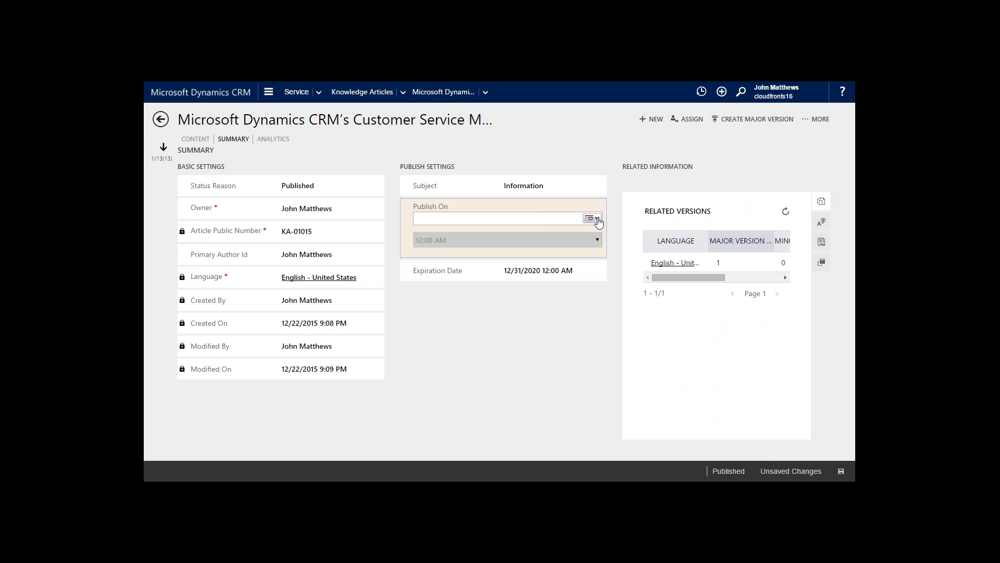
pyautogui.click(594, 219)
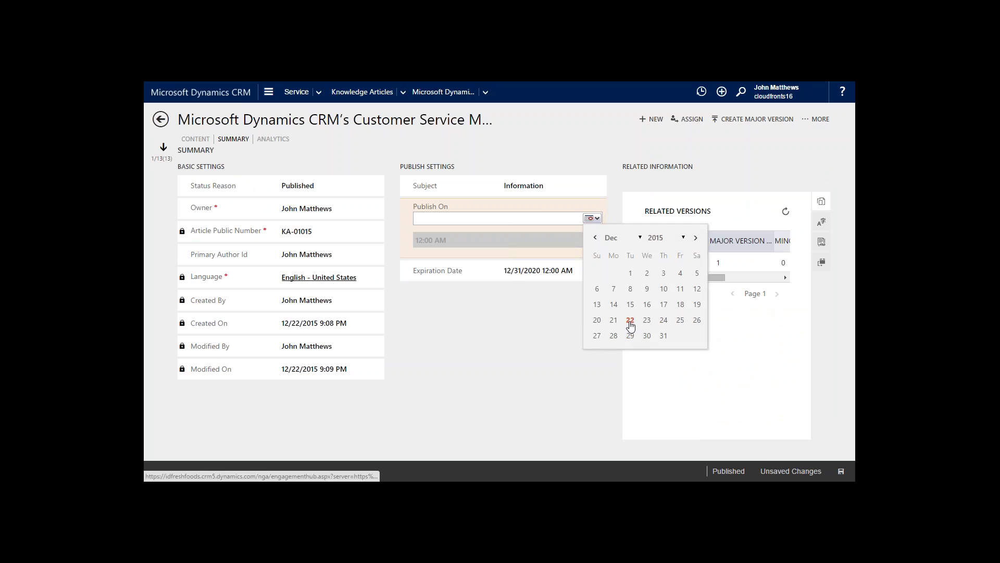
pyautogui.click(630, 321)
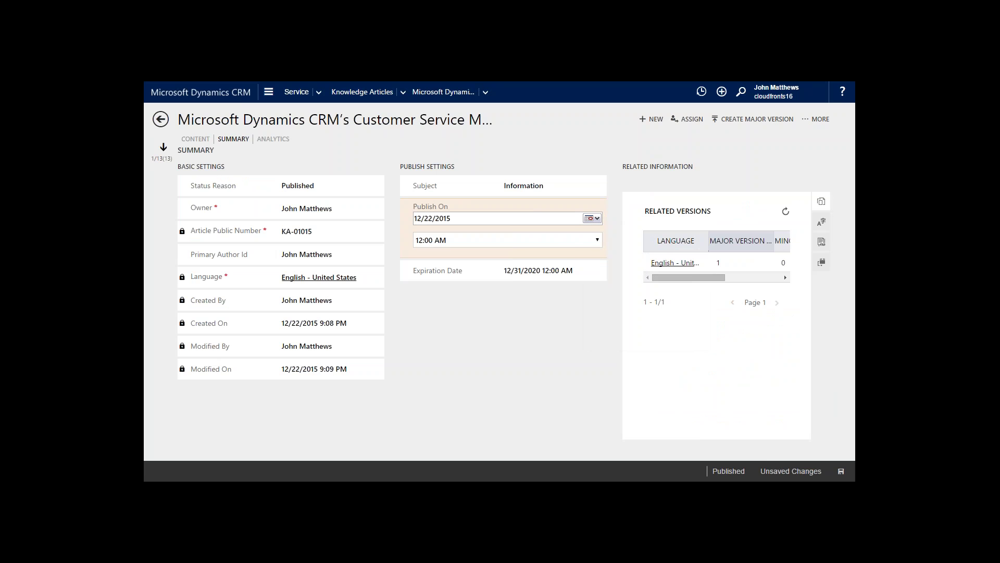
pyautogui.click(595, 241)
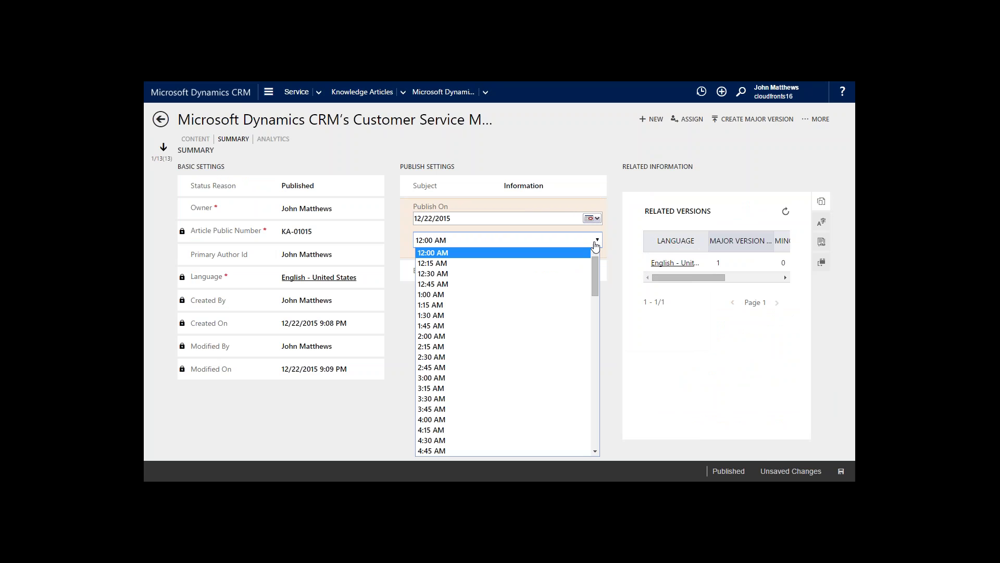
pyautogui.click(433, 323)
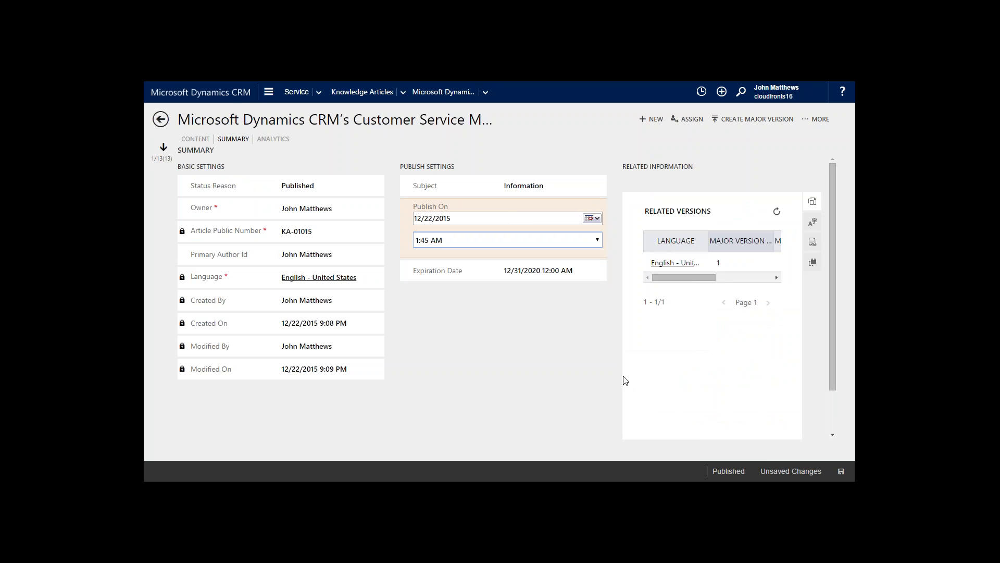
pyautogui.click(841, 471)
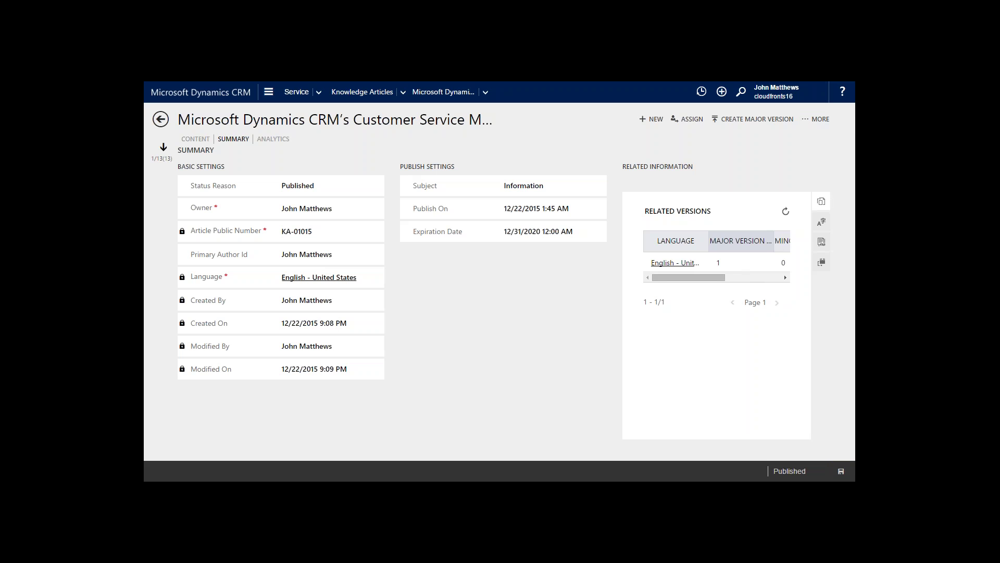
pyautogui.click(161, 120)
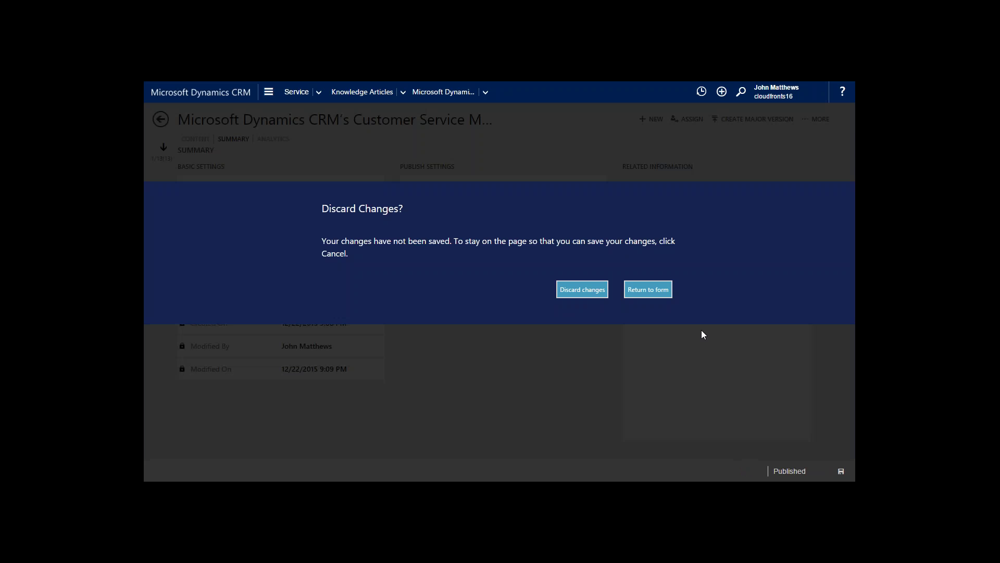
pyautogui.click(591, 292)
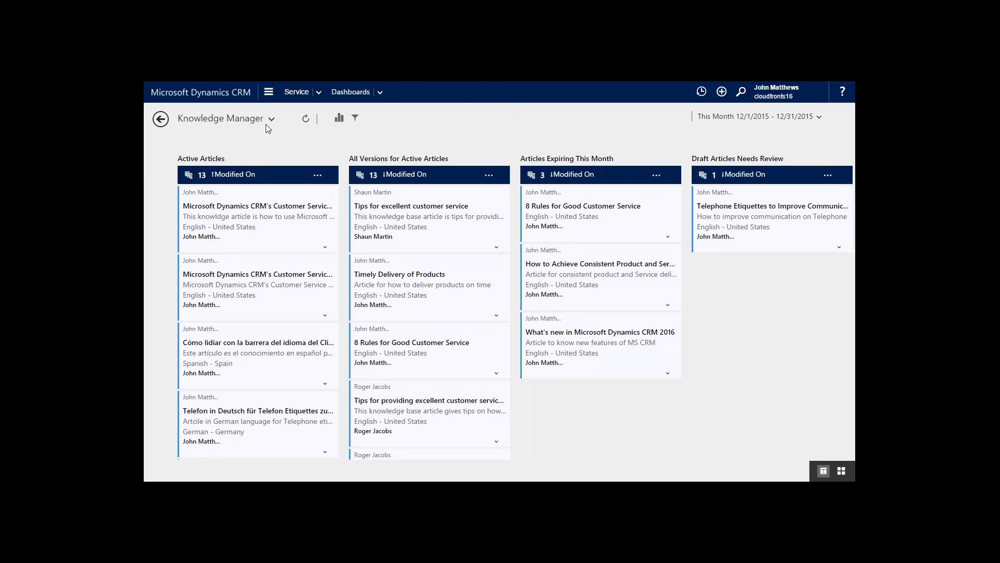
# - Switch to the Tier 1 Dashboard and, with My Active Cases' Modified On sorting reversed, open the case "Delay in the shipping of the products."
pyautogui.click(271, 119)
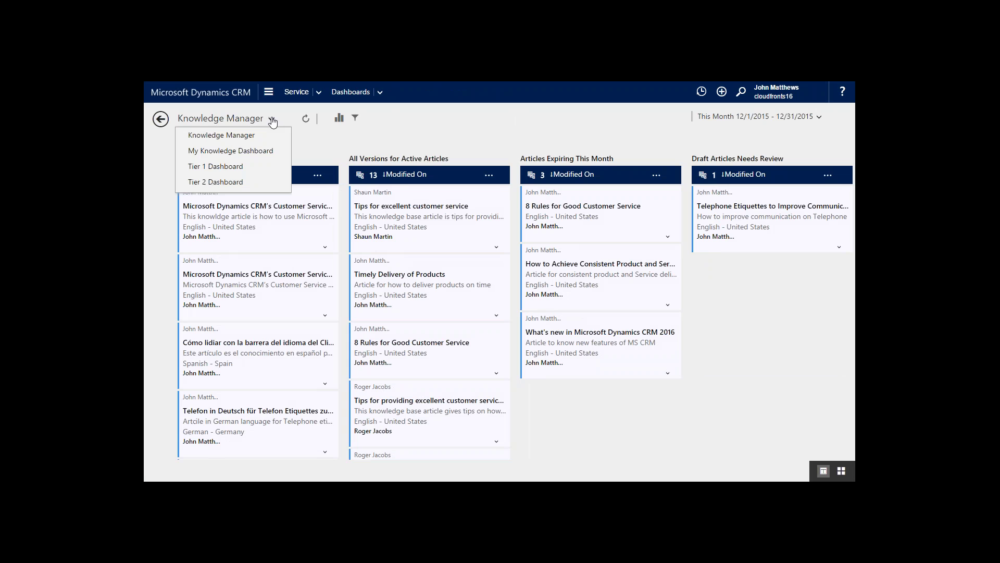
pyautogui.click(219, 168)
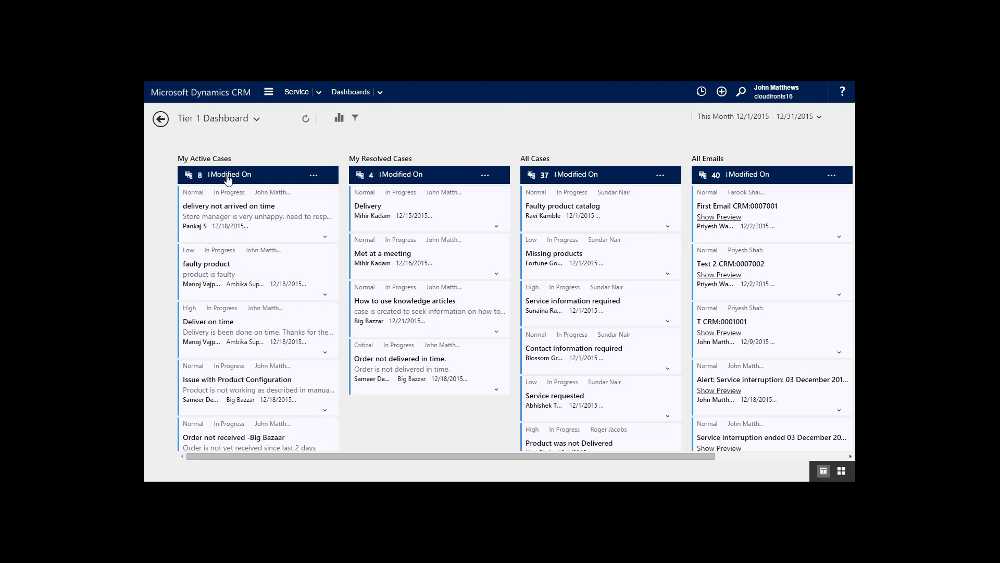
pyautogui.click(228, 176)
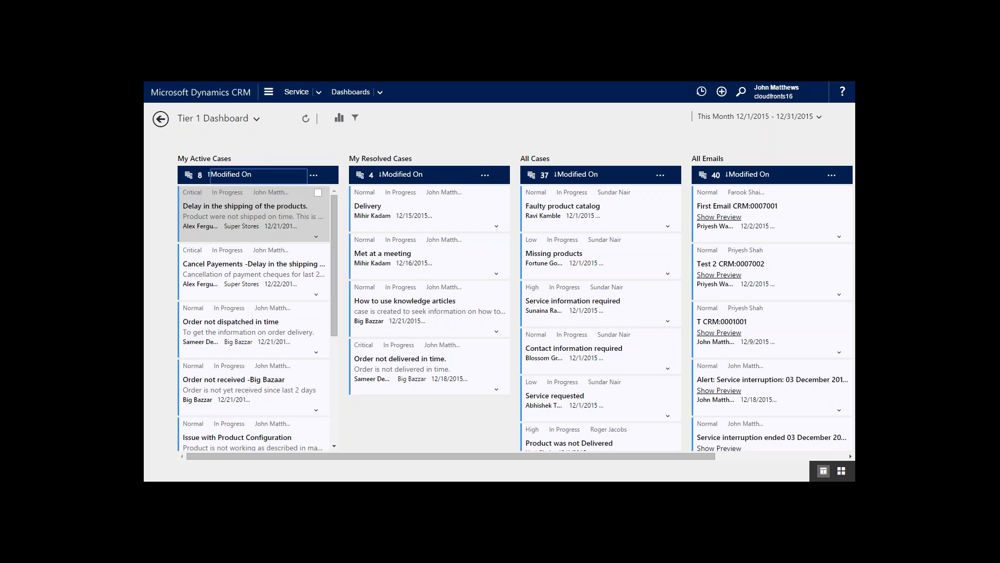
pyautogui.click(214, 214)
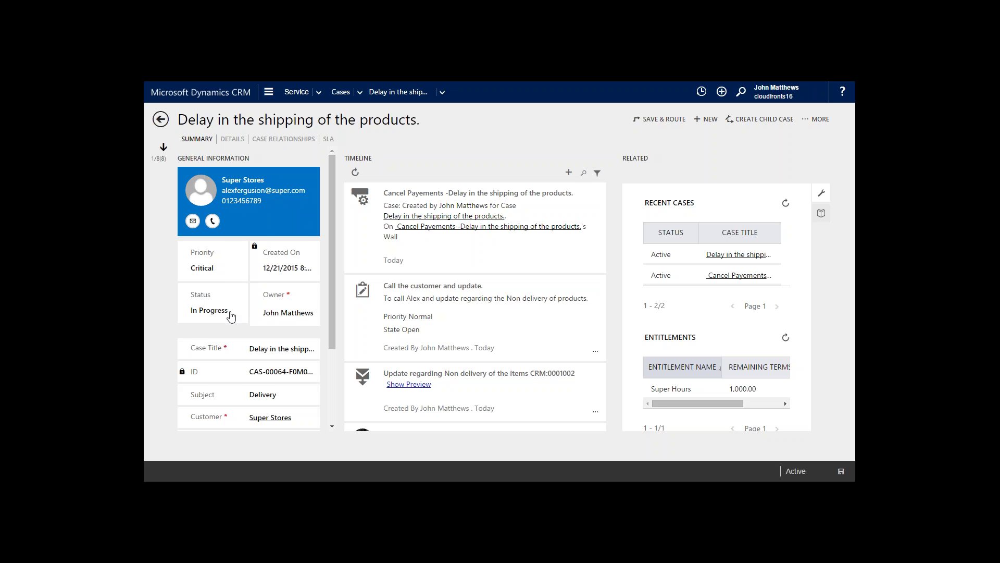
# - Examine the case's general information fields and read through its timeline entries
pyautogui.scroll(-1, 231, 316)
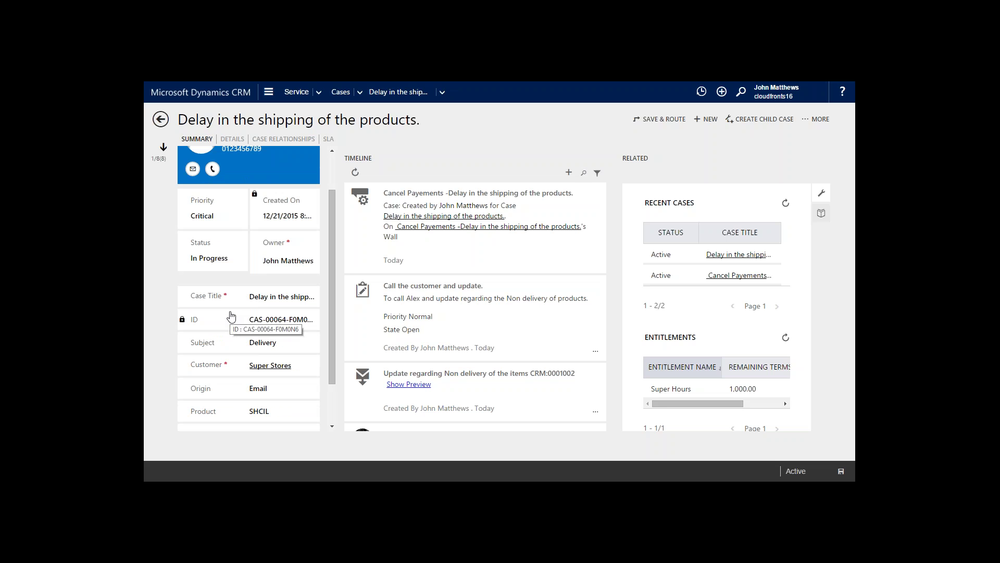
pyautogui.scroll(-1, 230, 315)
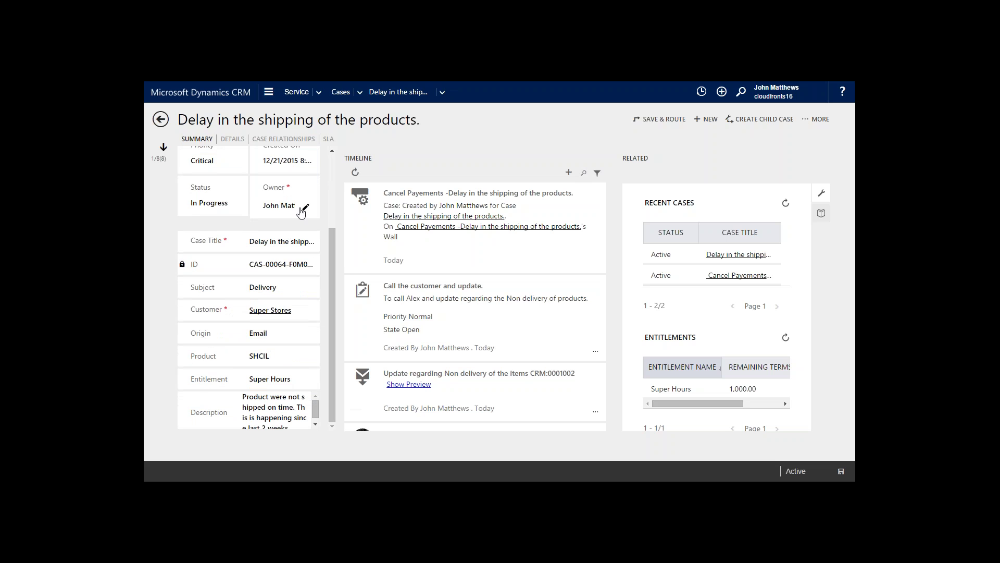
pyautogui.scroll(2, 301, 212)
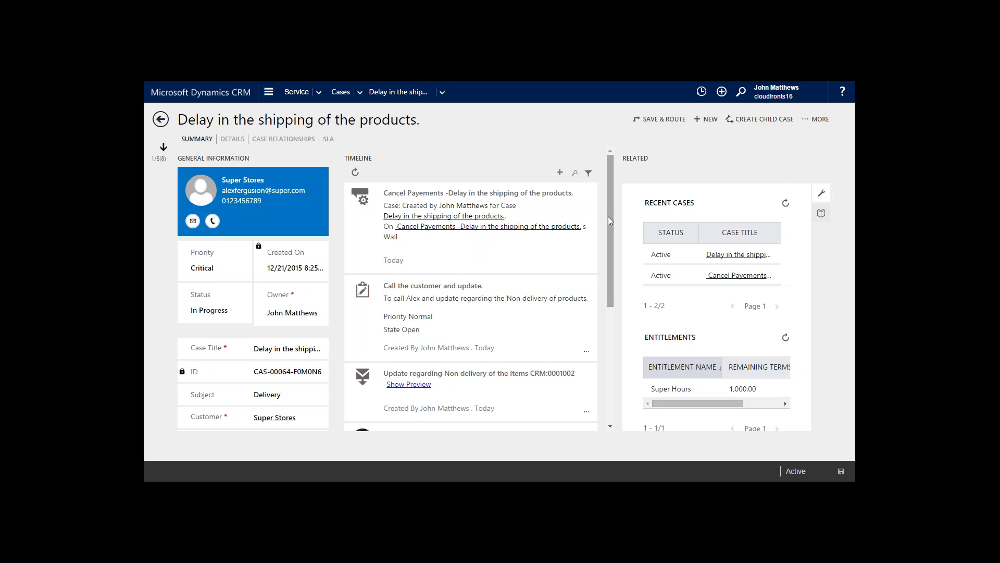
pyautogui.moveTo(608, 216); pyautogui.dragTo(607, 355)
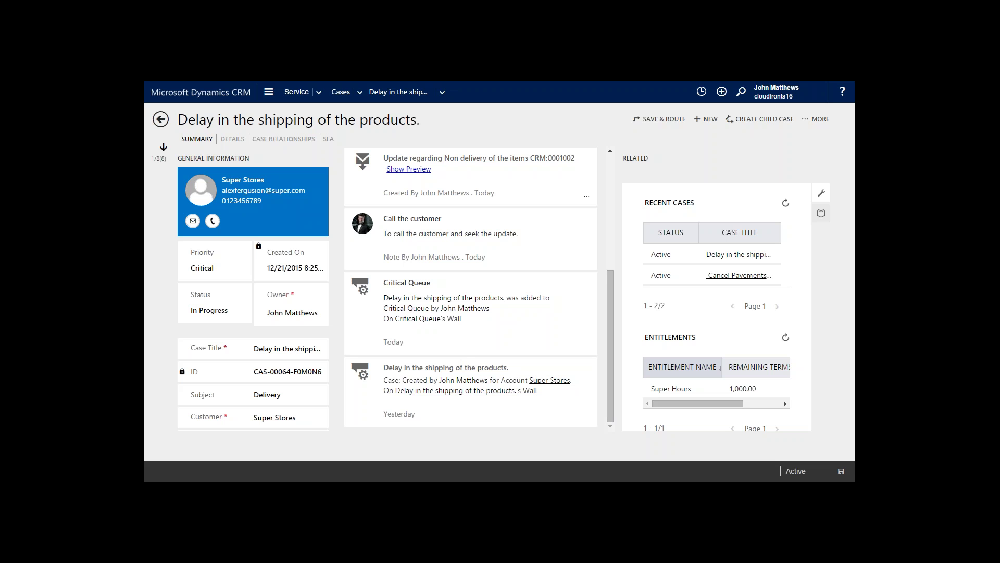
pyautogui.scroll(1, 420, 279)
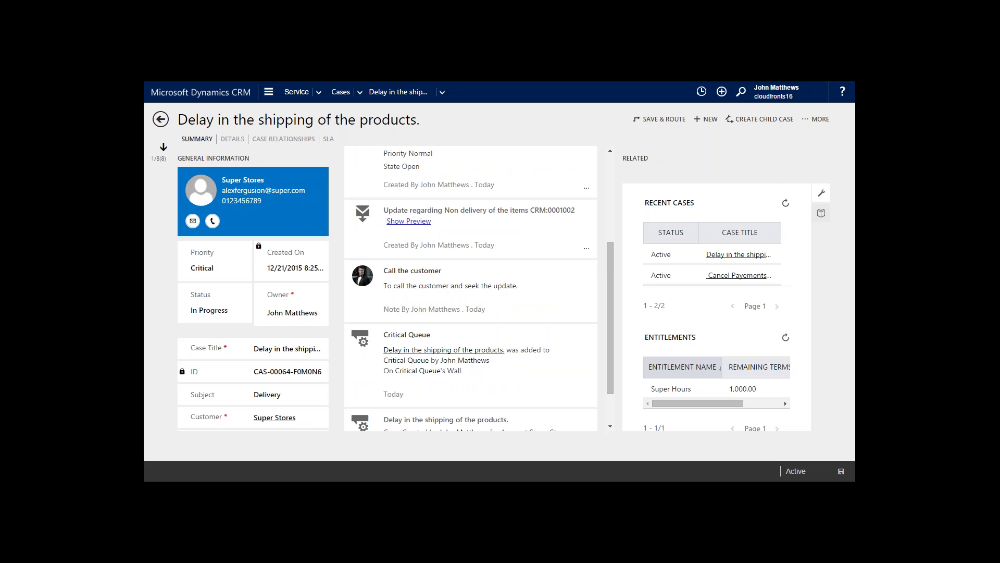
pyautogui.scroll(2, 422, 256)
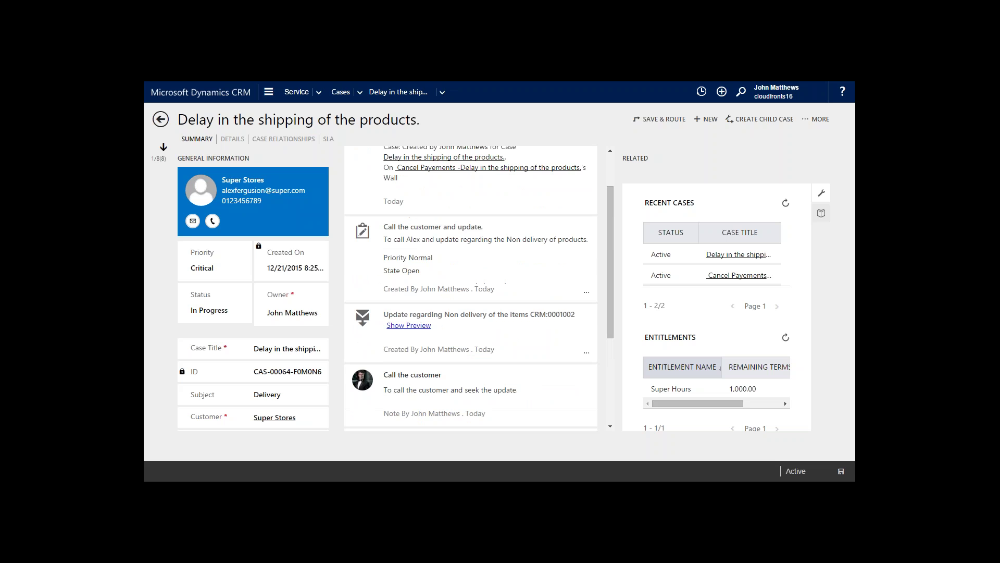
pyautogui.scroll(1, 417, 234)
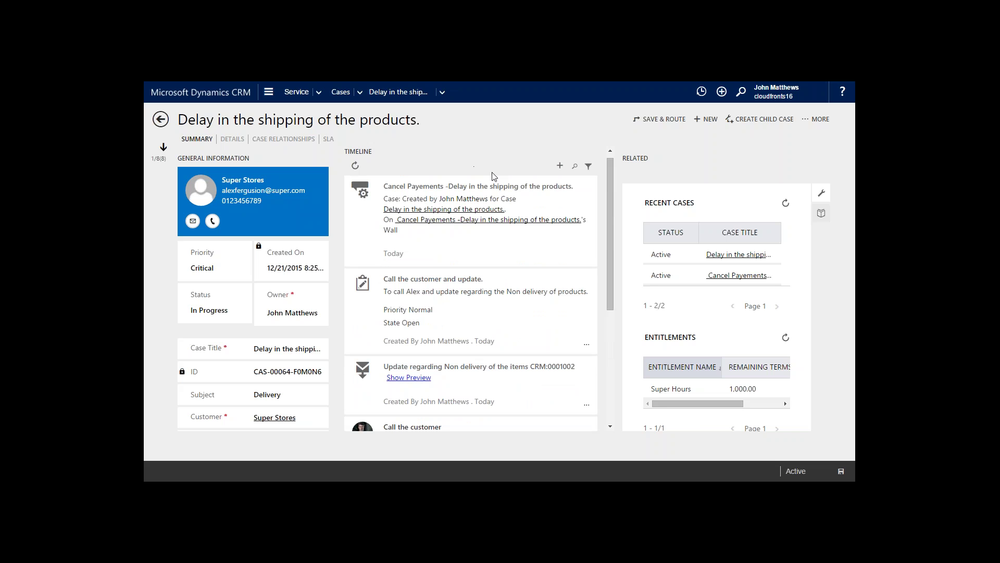
# - Start a new email to Super Stores from the case timeline, leaving subject and body empty, and discard it
pyautogui.click(560, 166)
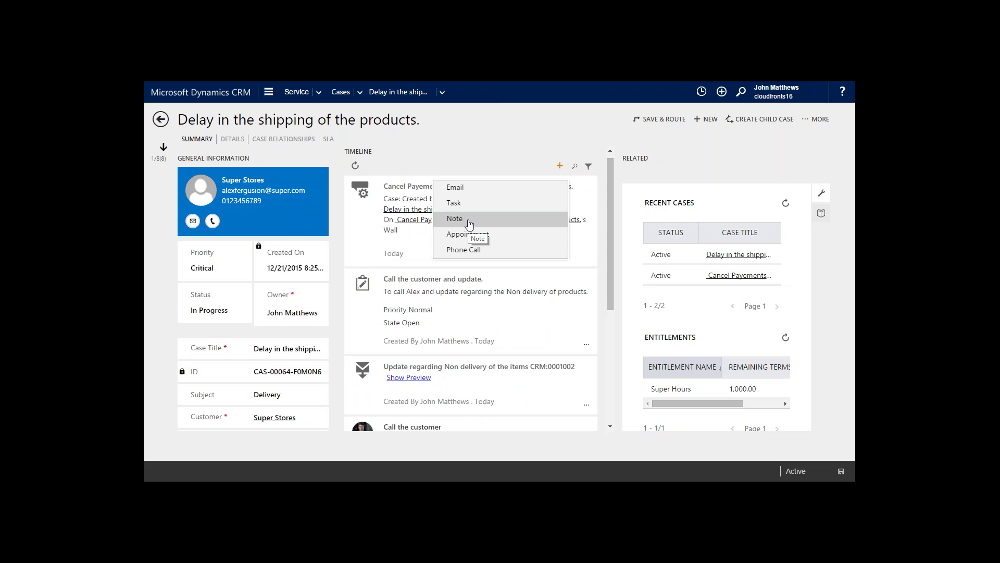
pyautogui.click(479, 191)
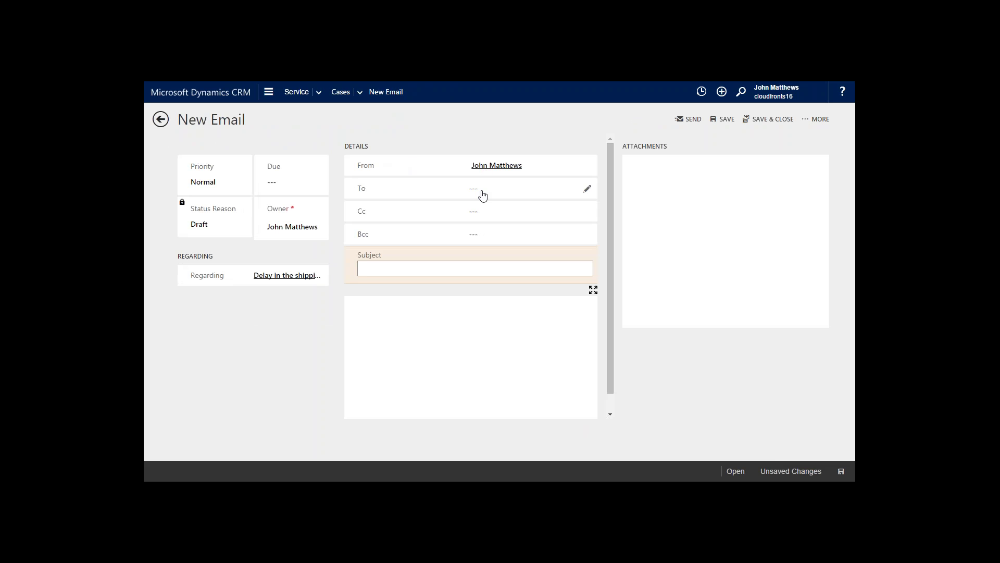
pyautogui.click(589, 192)
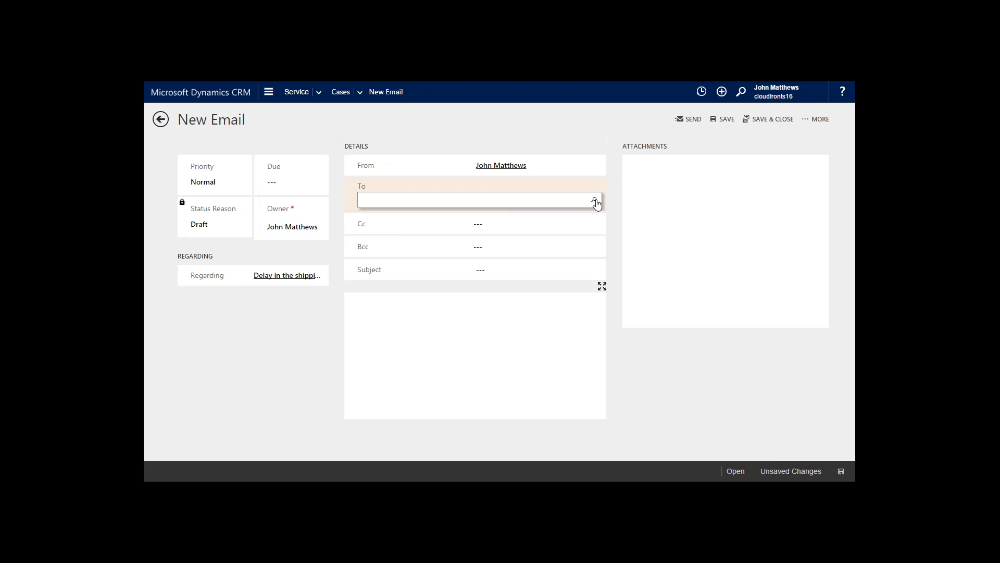
pyautogui.click(593, 199)
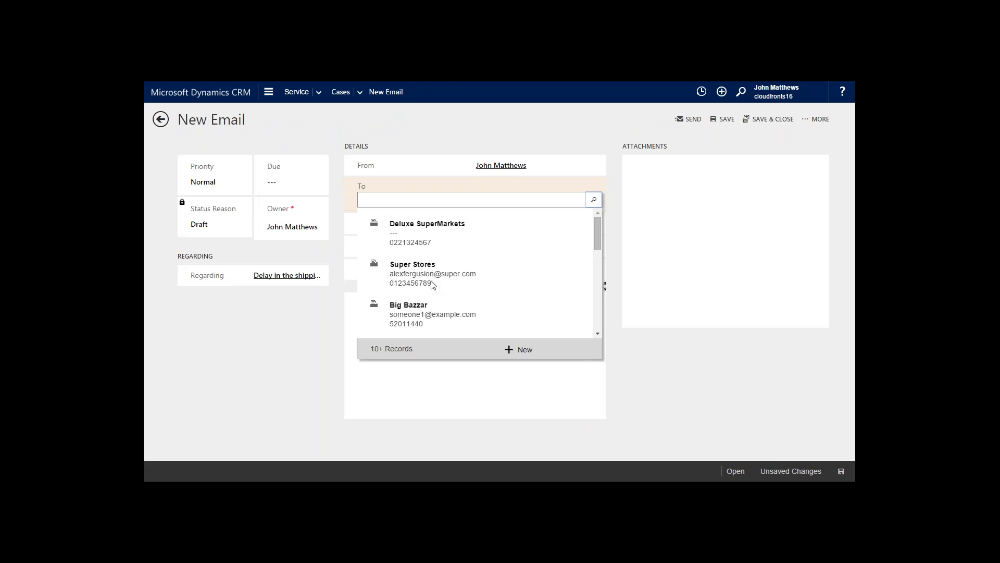
pyautogui.click(430, 284)
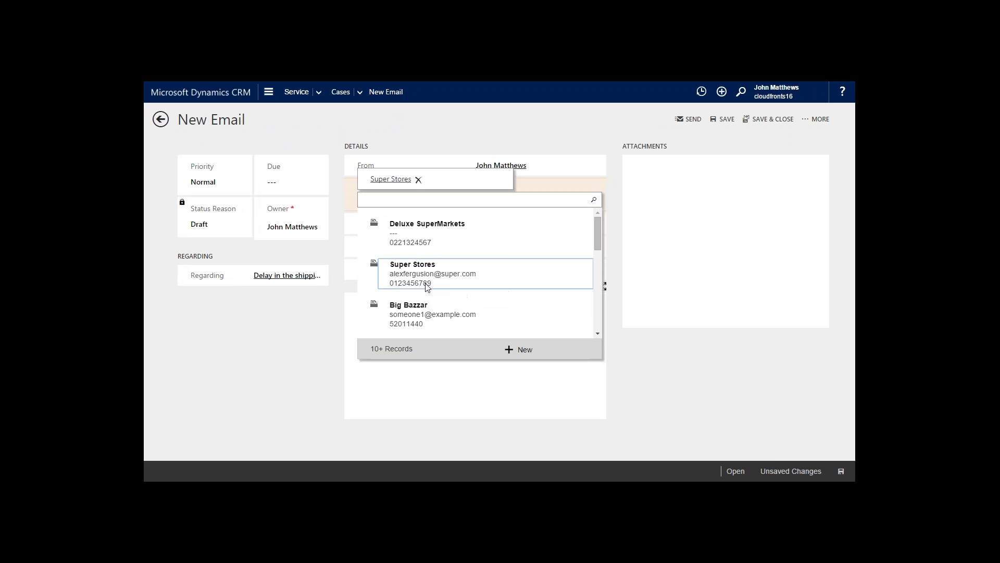
pyautogui.click(217, 388)
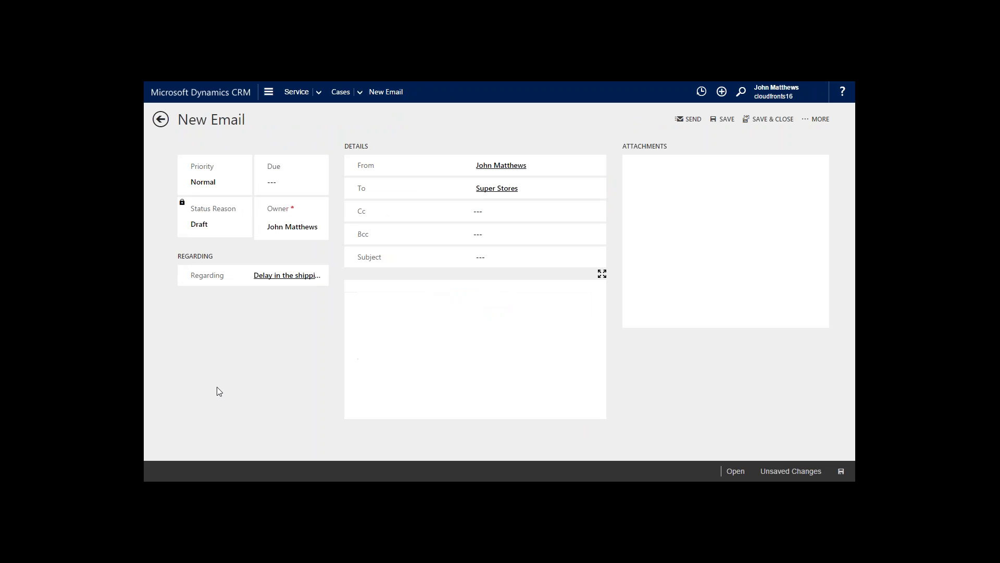
pyautogui.click(480, 260)
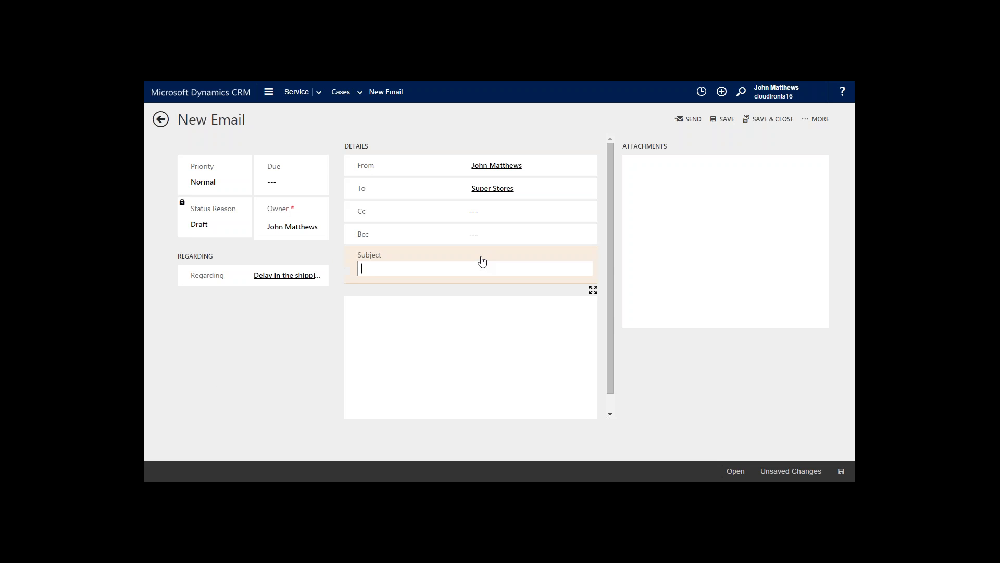
pyautogui.click(407, 350)
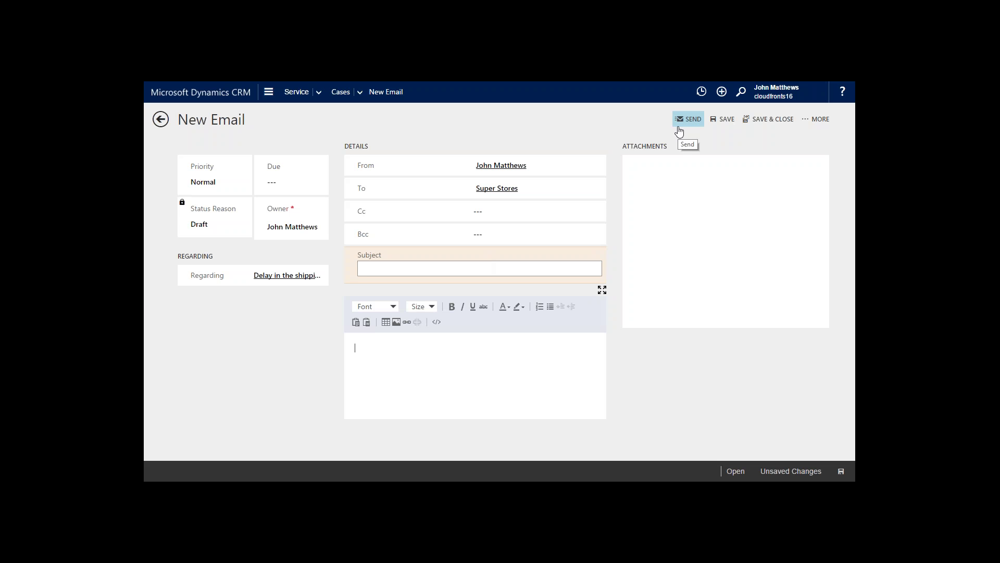
pyautogui.click(160, 119)
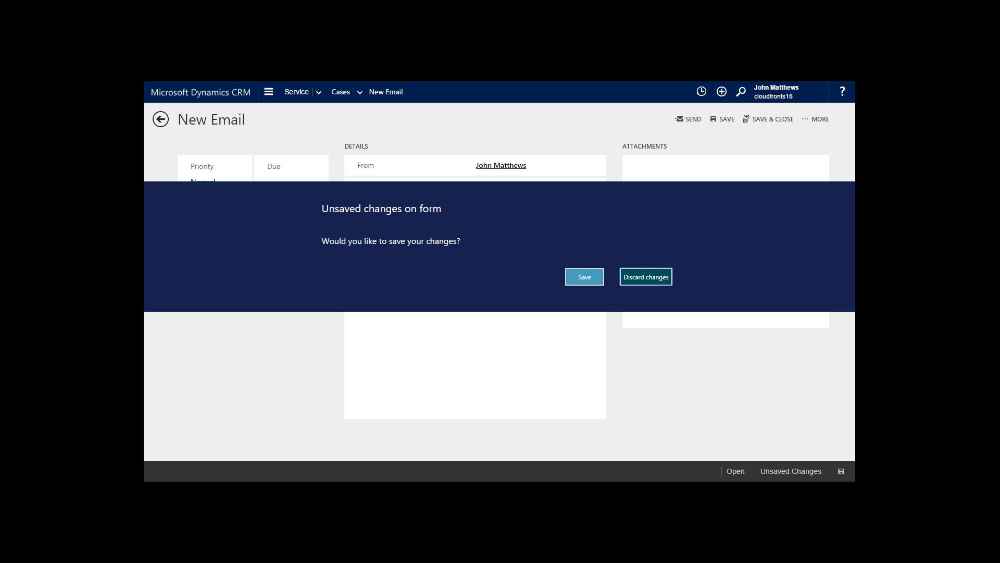
pyautogui.press('Return')
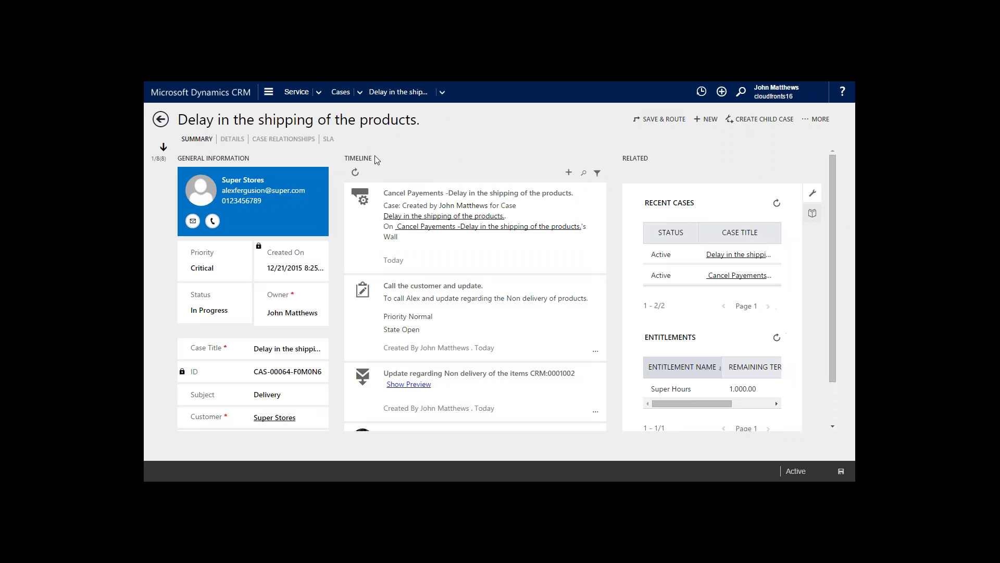
# - Review the case's details and relationships, including a look into the child case "Cancel Payements -Delay in the shipping of the products."
pyautogui.click(237, 142)
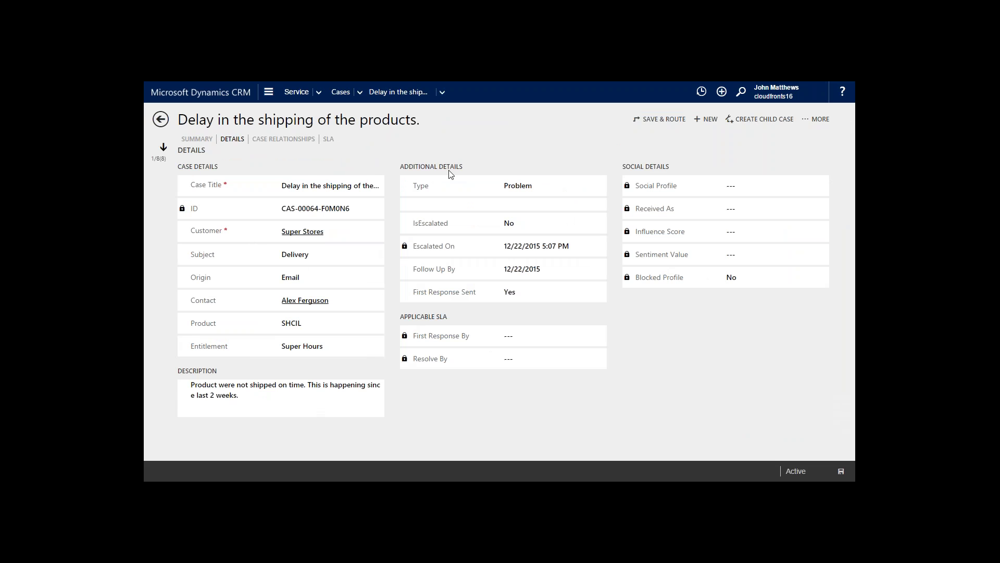
pyautogui.moveTo(443, 174); pyautogui.dragTo(521, 209)
pyautogui.click(272, 141)
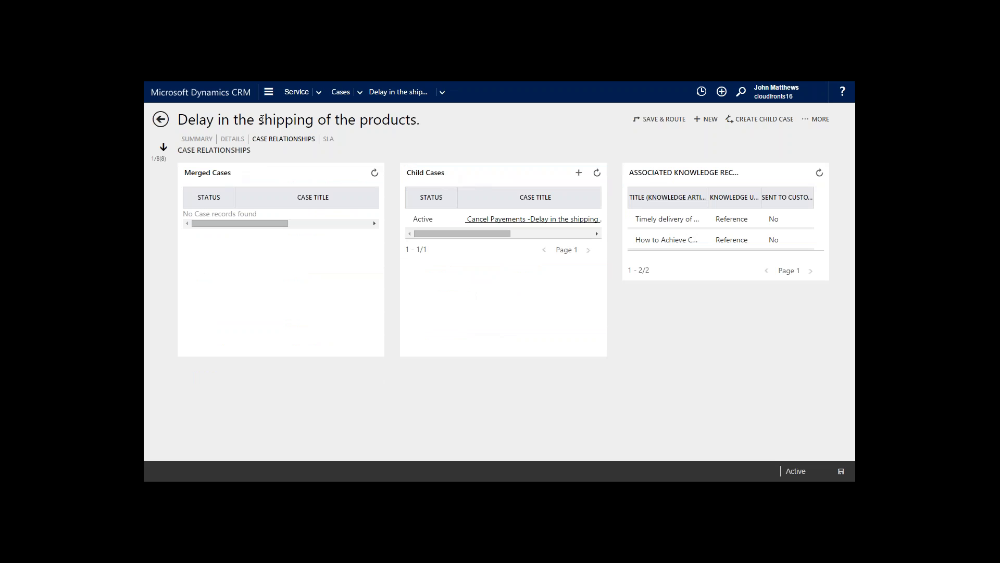
pyautogui.click(484, 220)
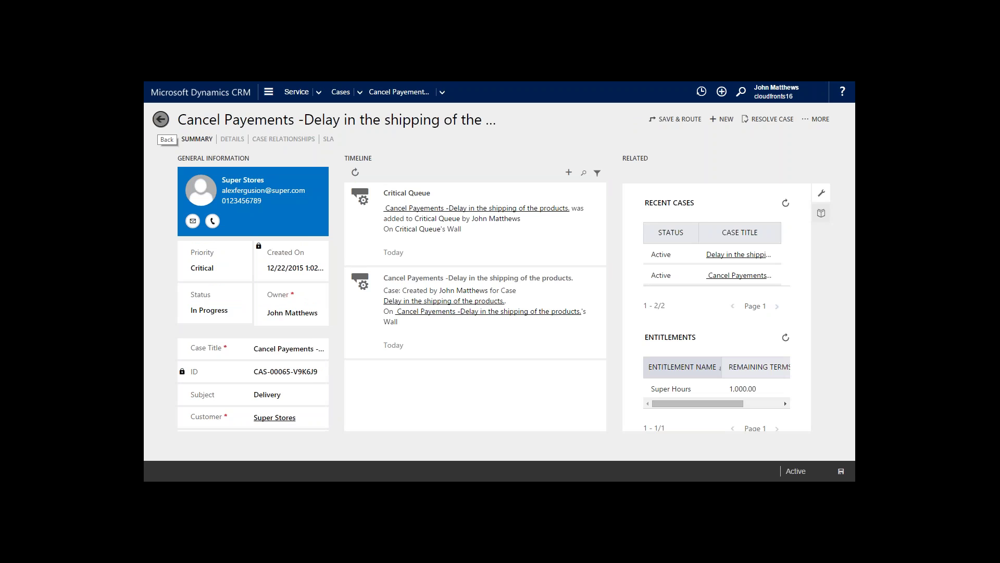
pyautogui.click(160, 120)
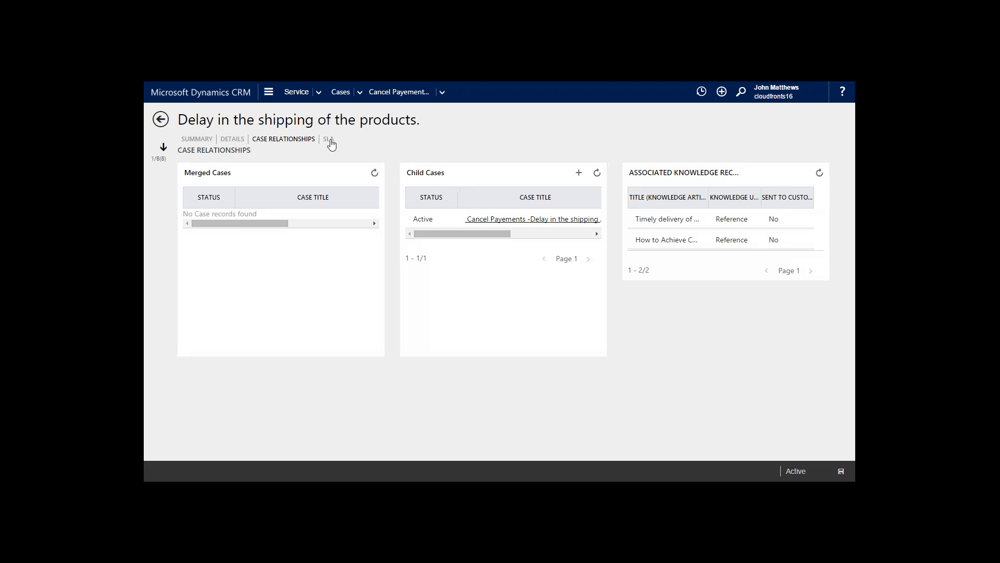
# - View the case's SLA KPI instances and list the additional commands available for the case
pyautogui.click(331, 142)
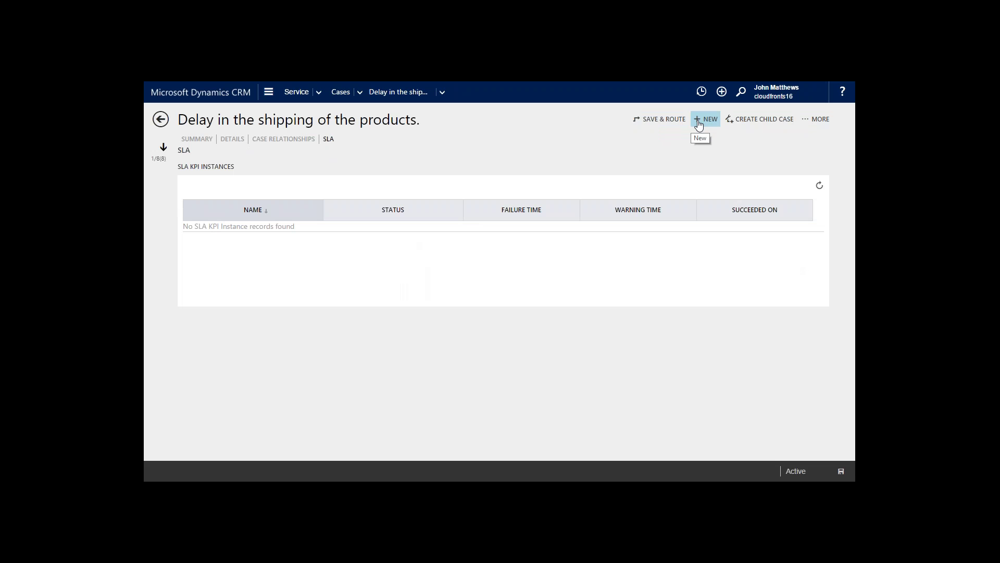
pyautogui.click(815, 122)
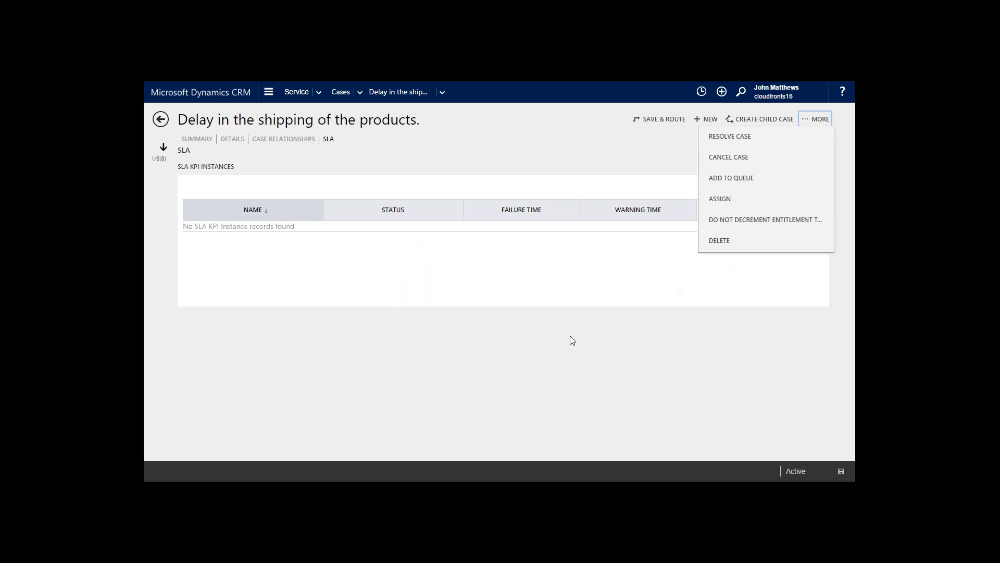
# - Return from the case to the Tier 1 Dashboard and look through the My Active Cases stream
pyautogui.press('F11')
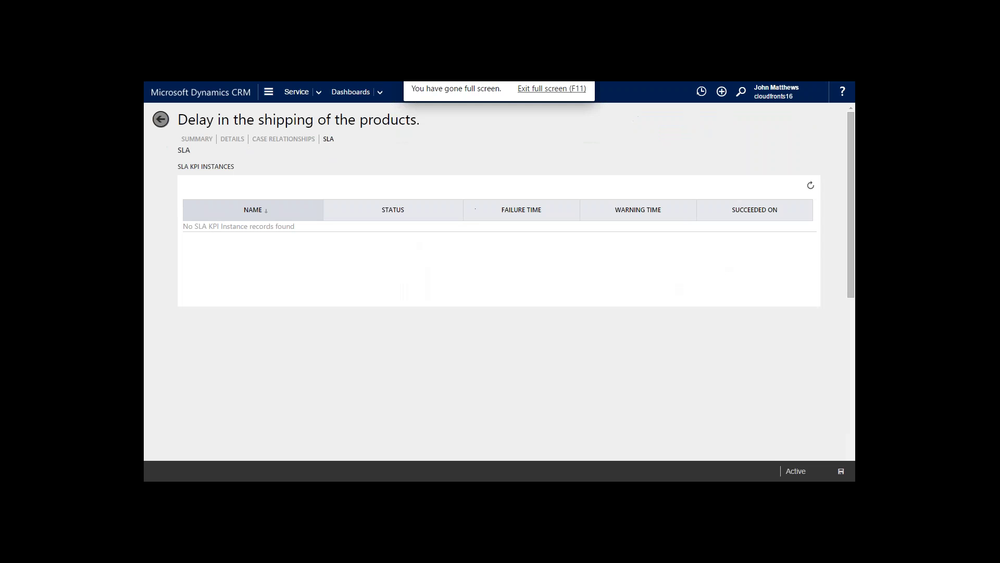
pyautogui.click(161, 119)
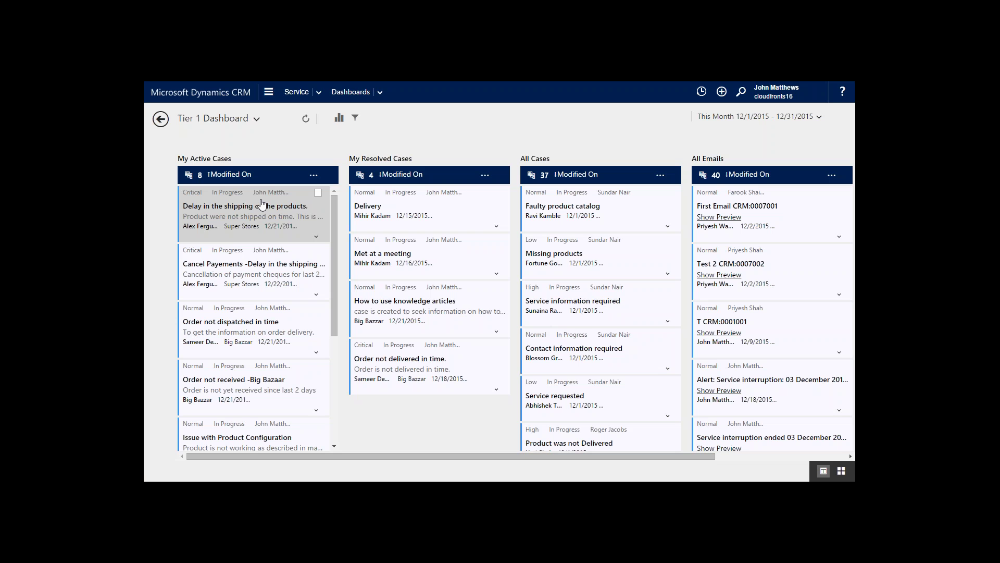
pyautogui.scroll(-4, 262, 203)
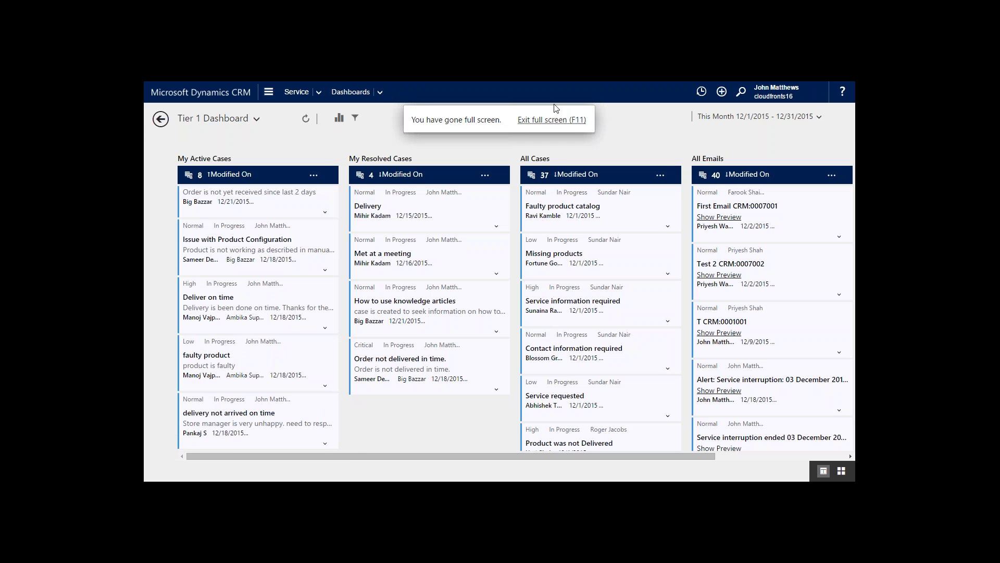
# - Leave the browser's full-screen mode and switch to the Service Module Webinar 2 presentation in PowerPoint
pyautogui.click(542, 120)
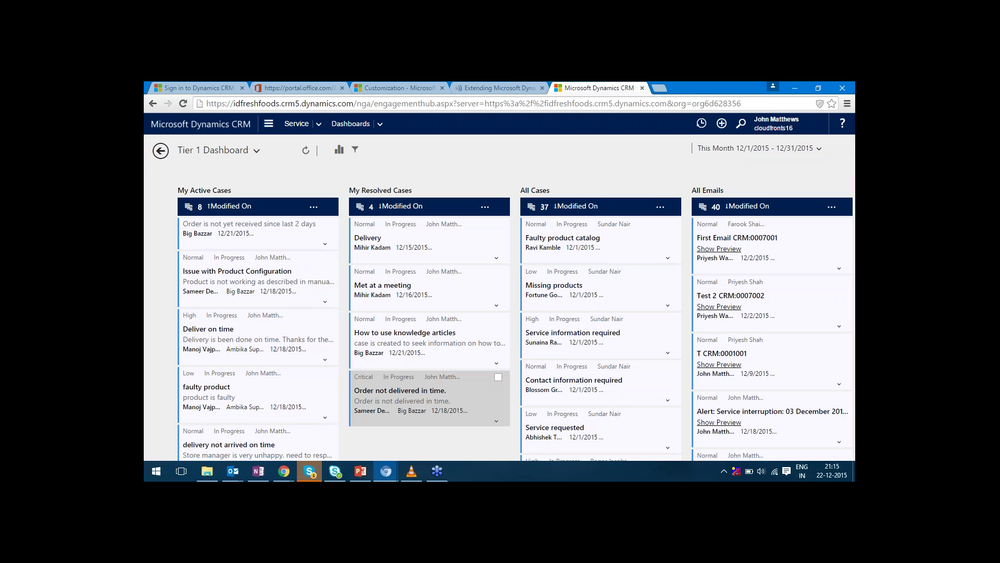
pyautogui.moveTo(412, 475)
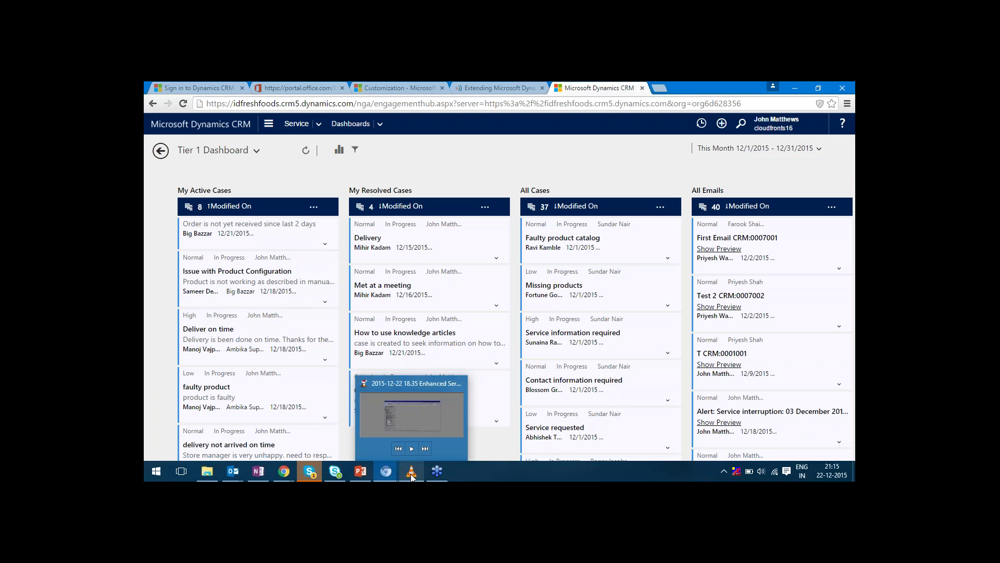
pyautogui.moveTo(338, 474)
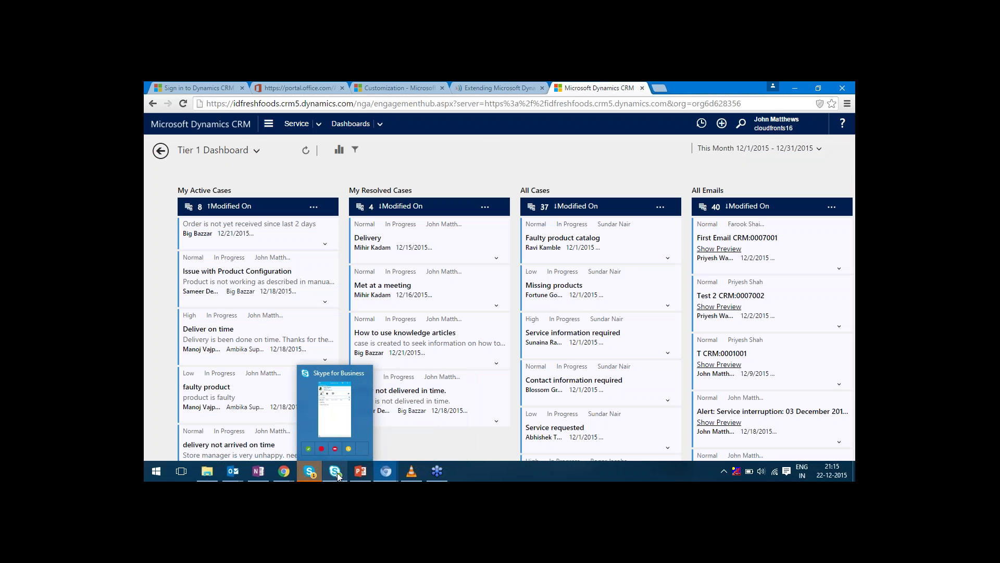
pyautogui.click(360, 471)
# - Go to the "Thank You" slide, slide 9, and start the slide show from it
pyautogui.scroll(-5, 198, 312)
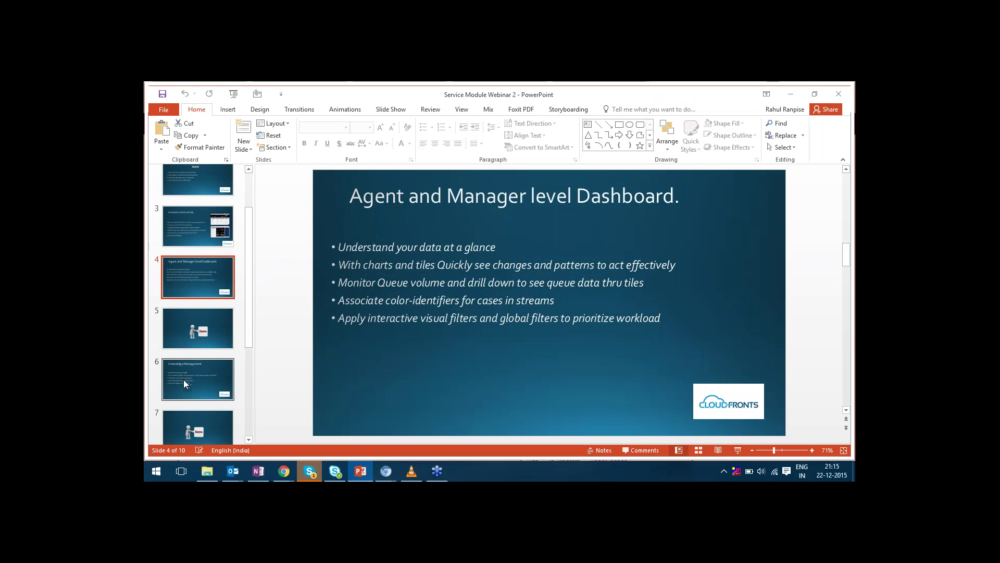
pyautogui.scroll(-3, 184, 384)
pyautogui.click(197, 309)
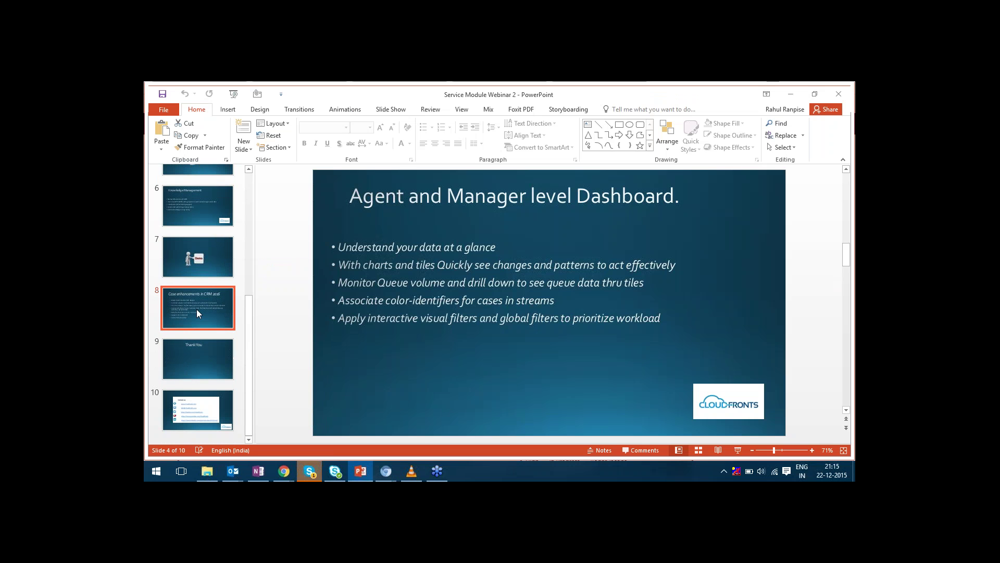
pyautogui.click(197, 347)
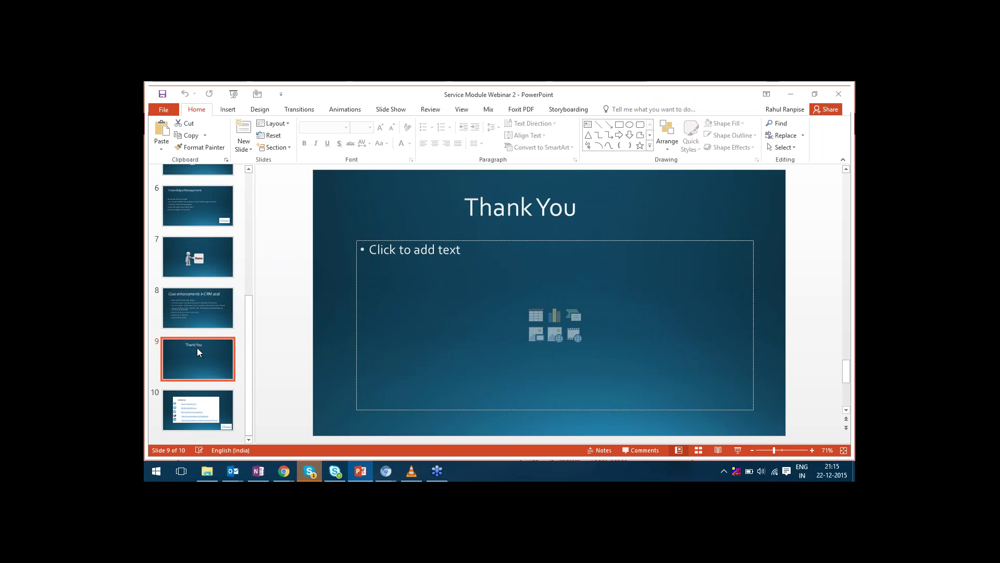
pyautogui.click(735, 450)
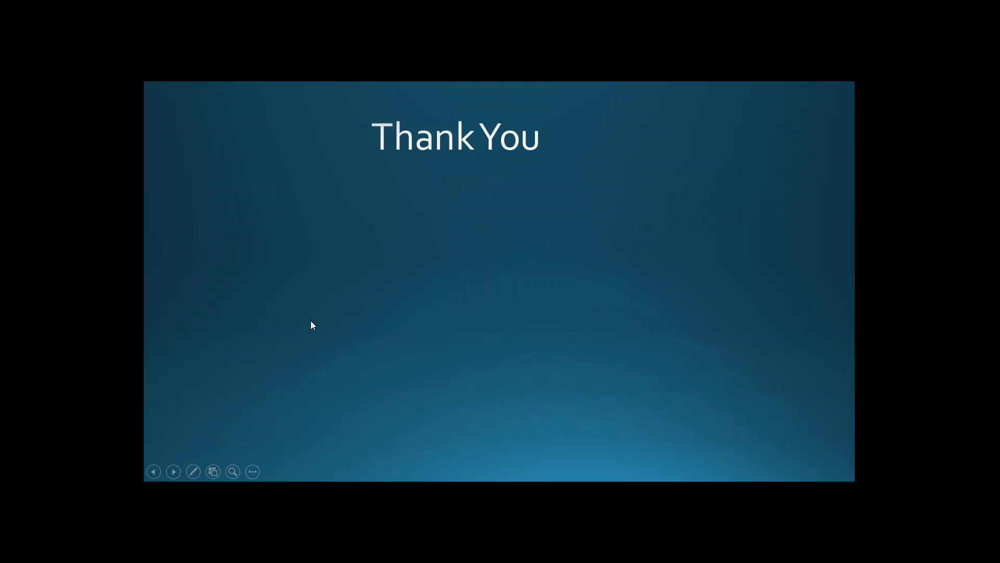